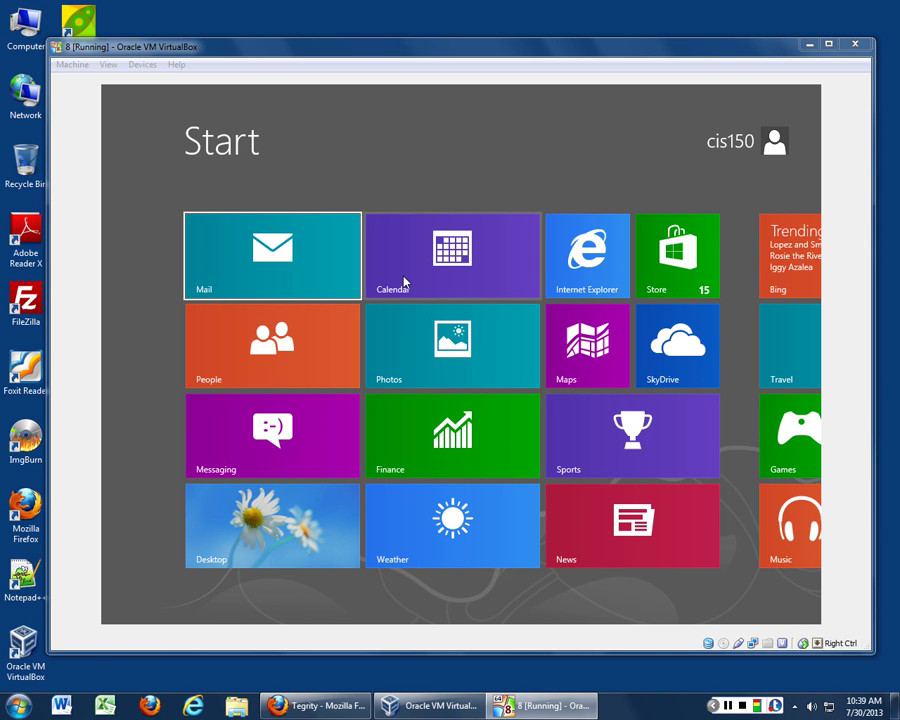
Step: Go to the desktop and launch Command Prompt (Admin) from the Start-corner menu, approving UAC
click(268, 563)
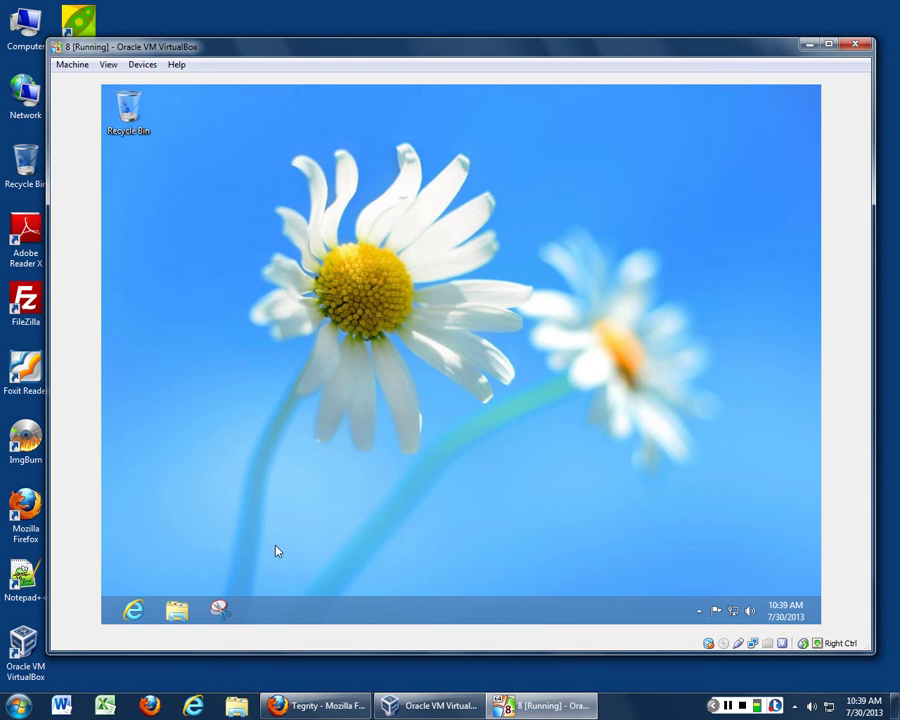
mouse_move(107, 619)
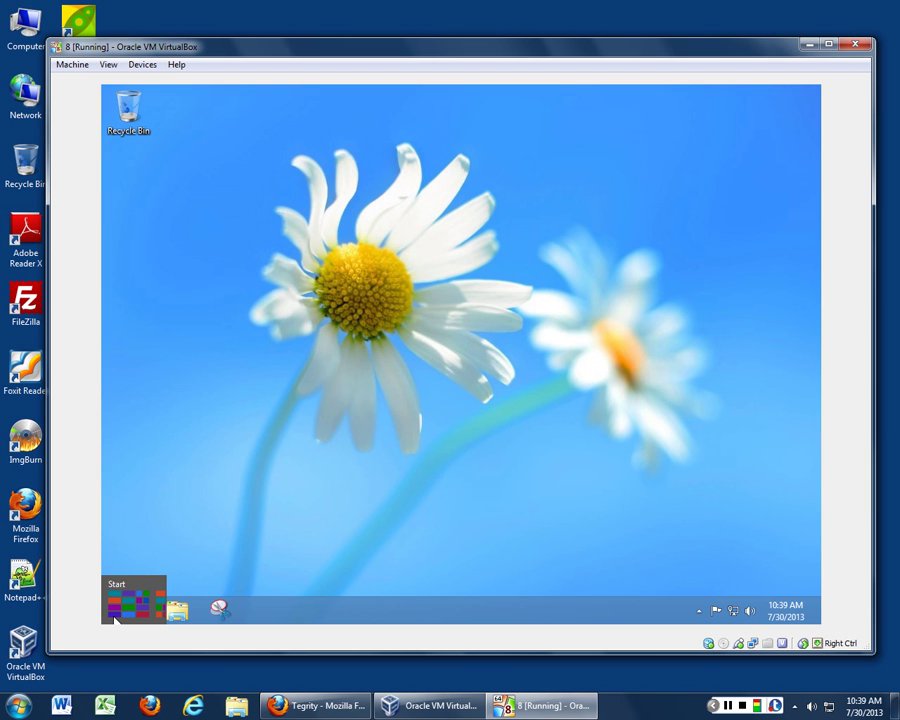
right_click(116, 619)
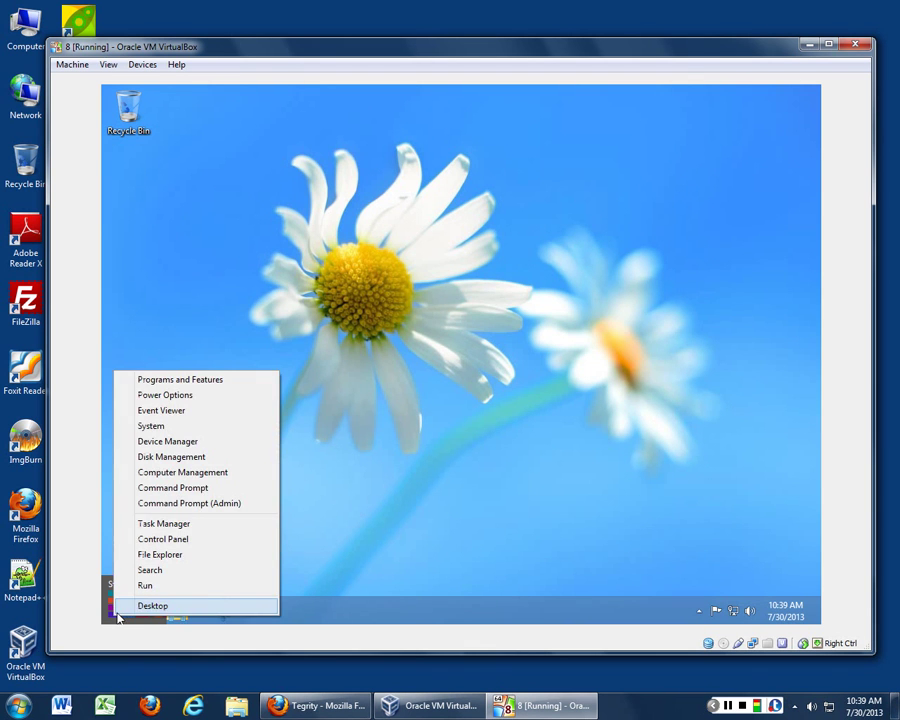
click(185, 523)
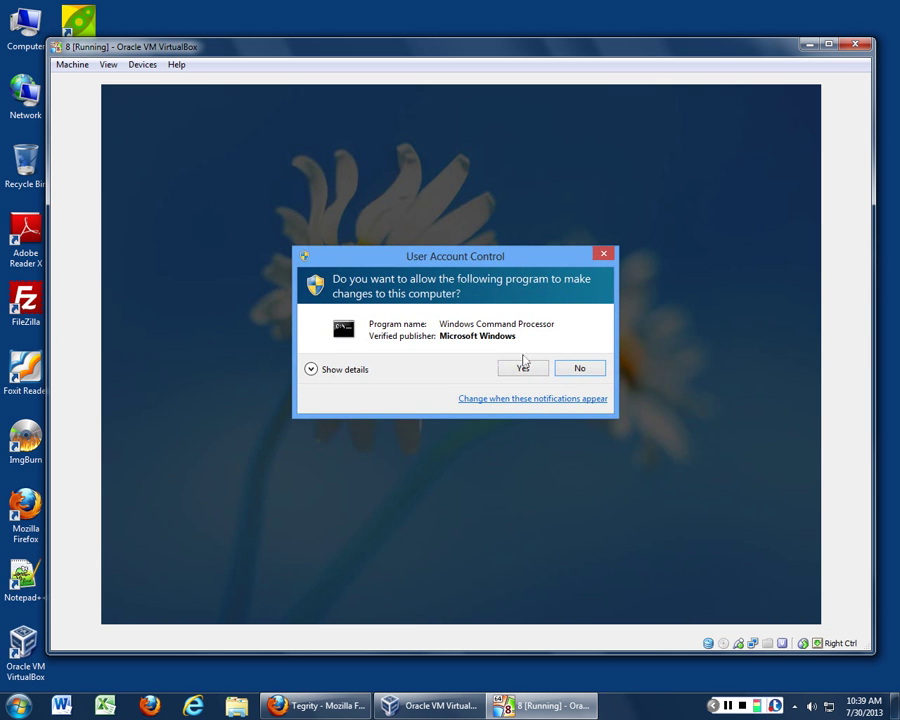
click(526, 371)
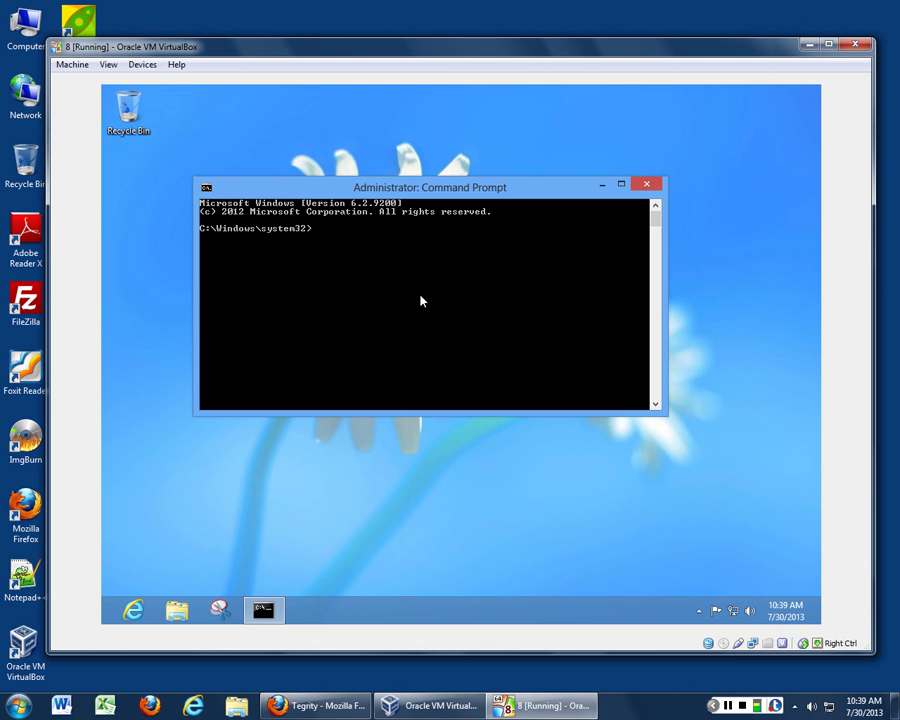
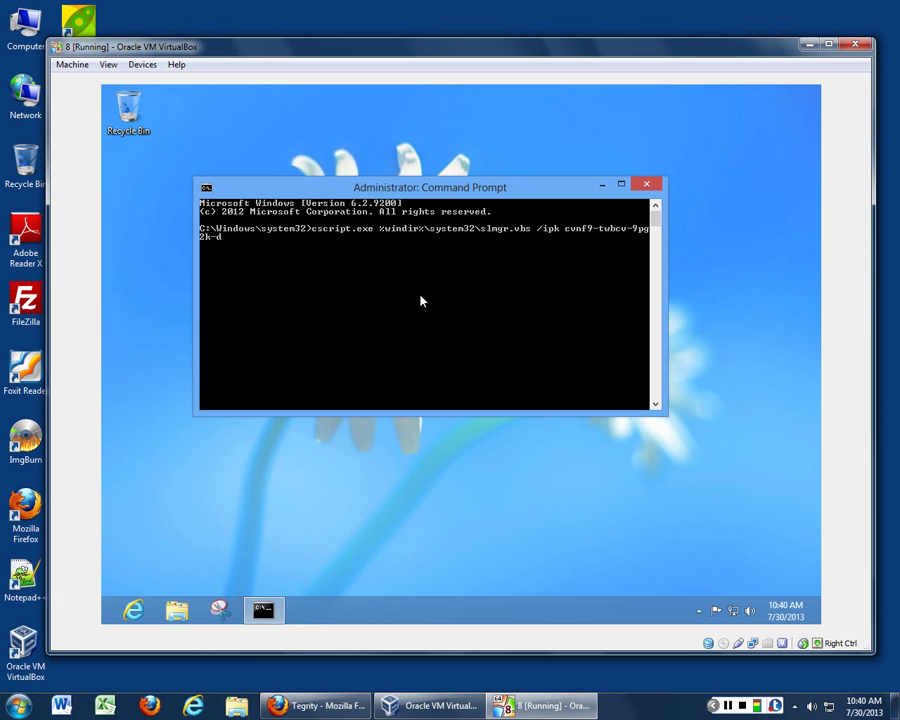
Step: Set the console cursor size to Large in the Command Prompt properties
right_click(452, 196)
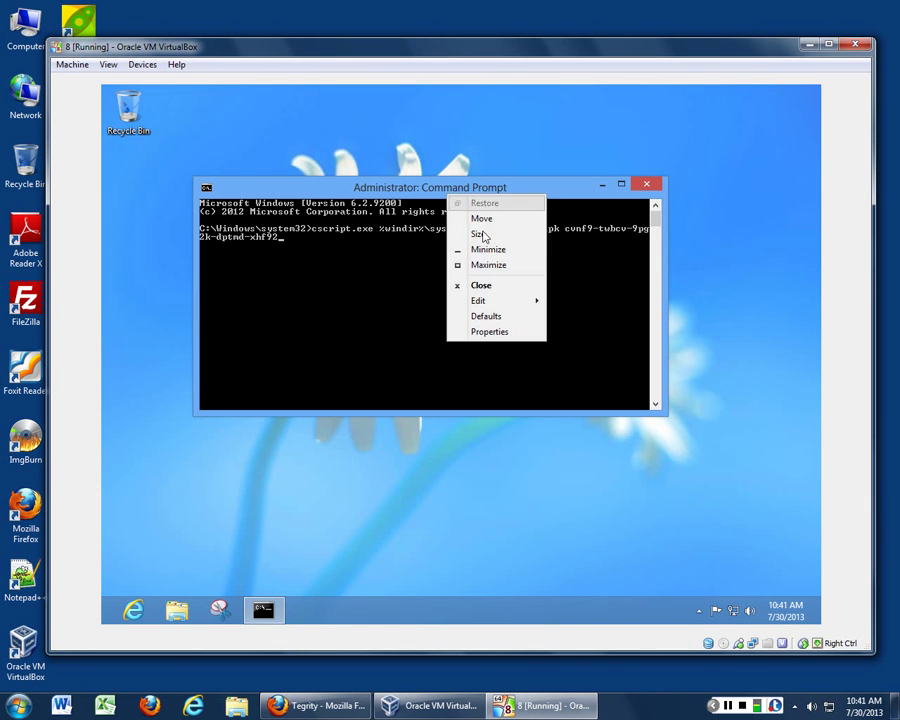
click(517, 334)
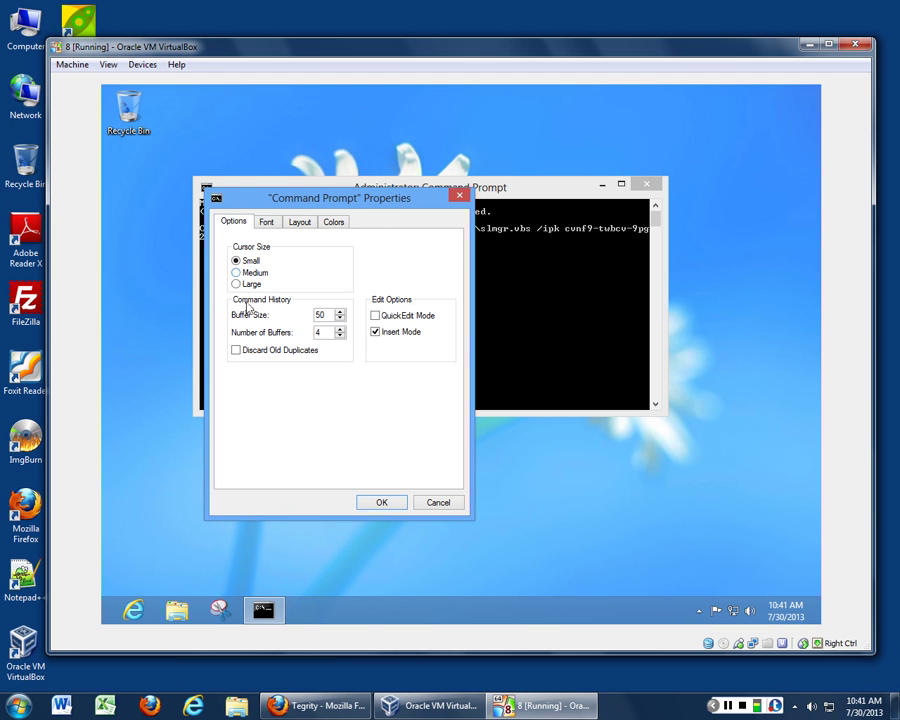
click(236, 285)
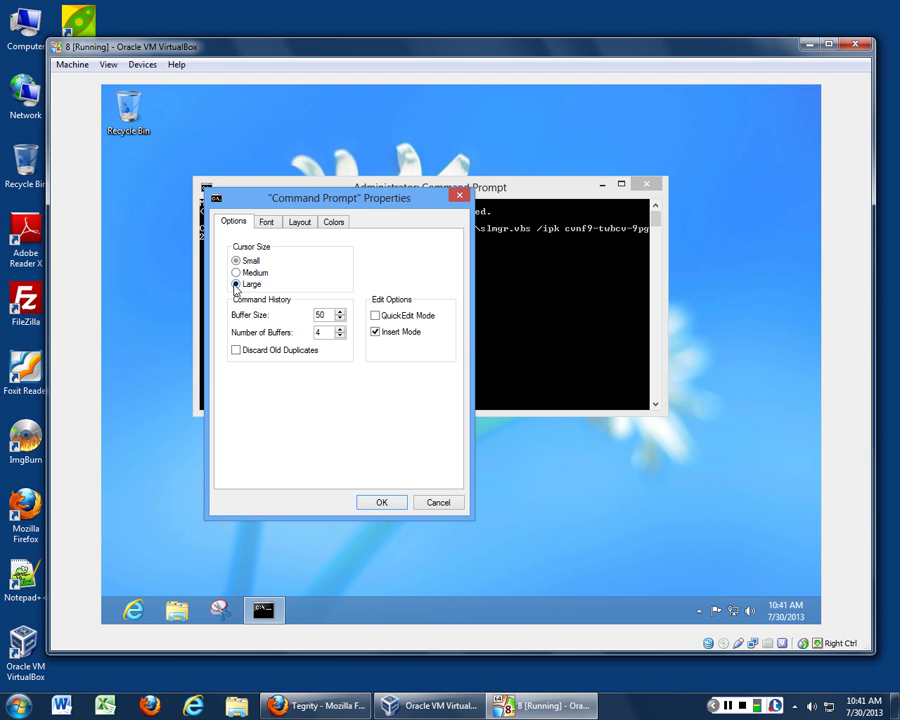
click(384, 502)
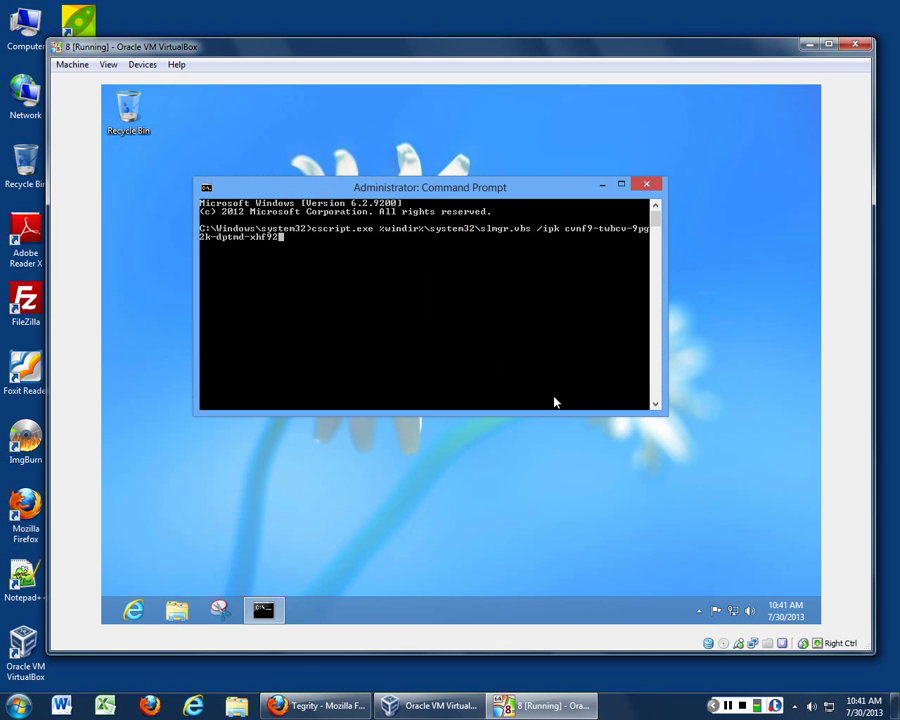
Step: Change the console font to Lucida Console size 24 and maximise the window
right_click(410, 195)
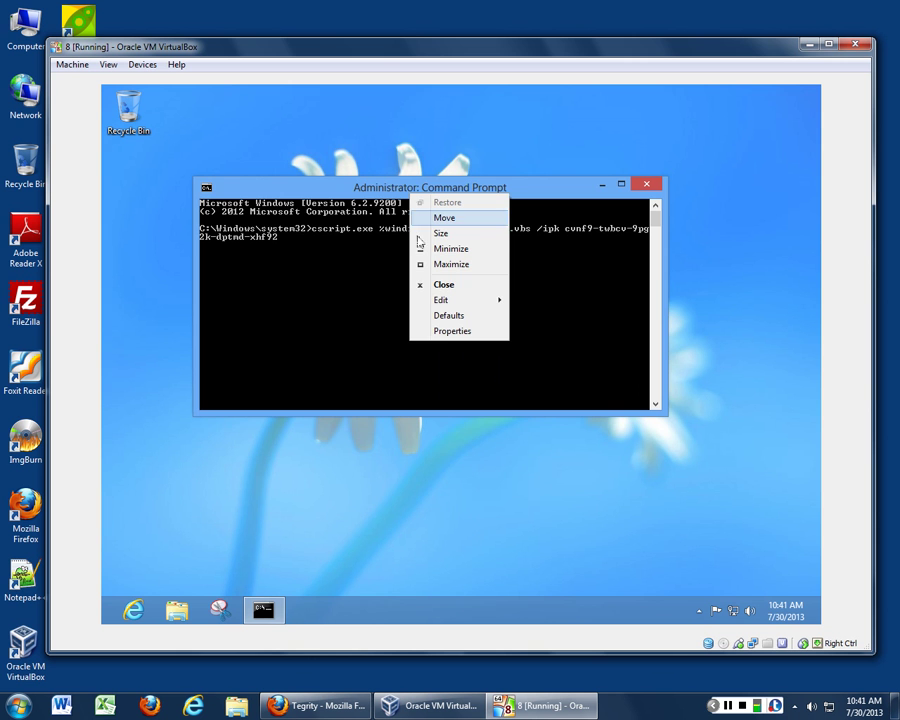
click(455, 331)
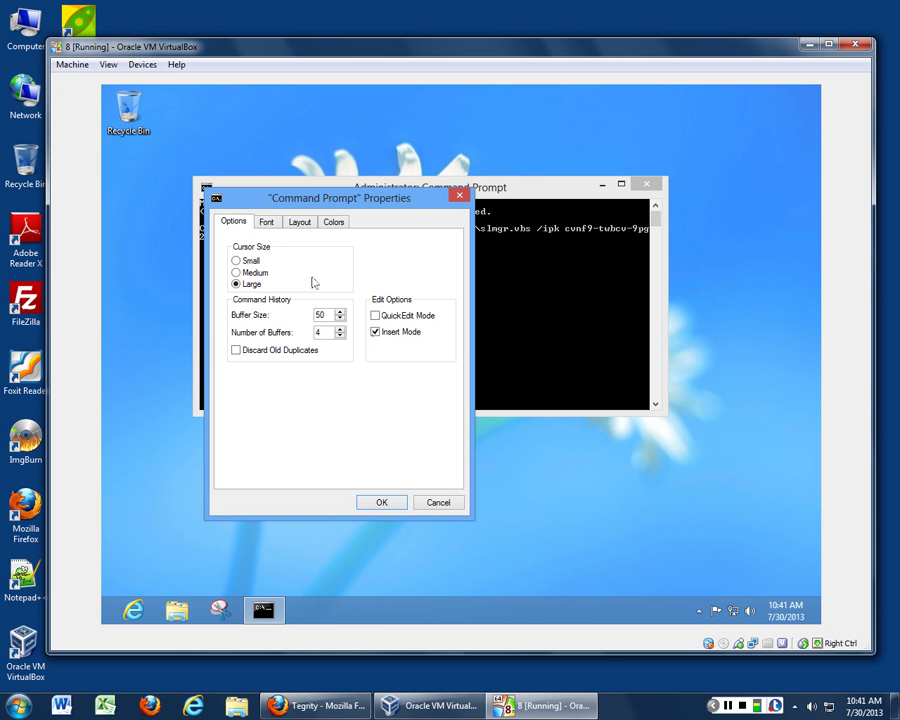
click(266, 221)
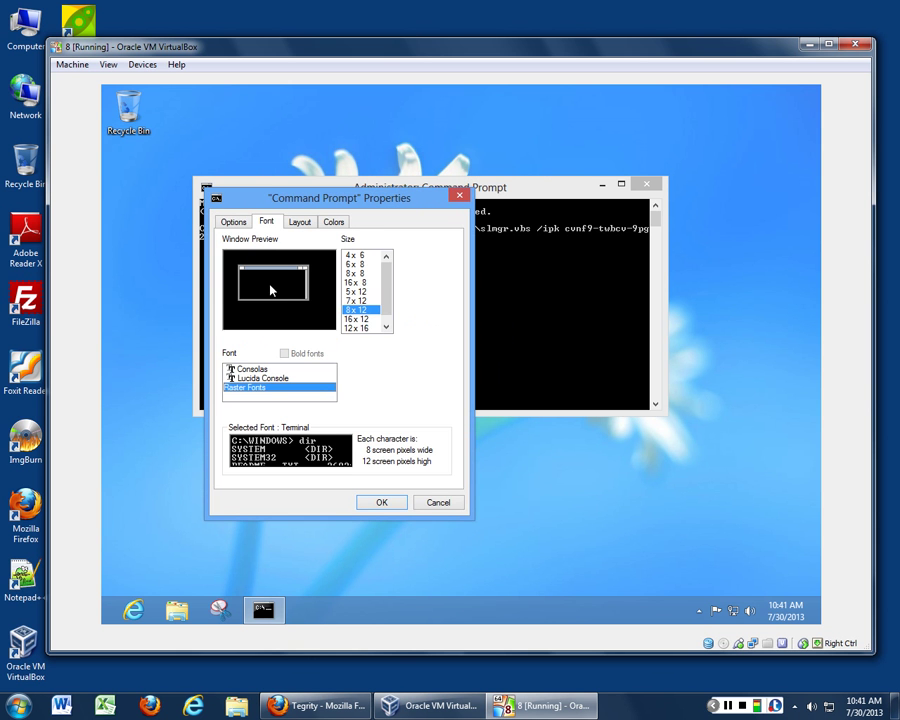
click(366, 329)
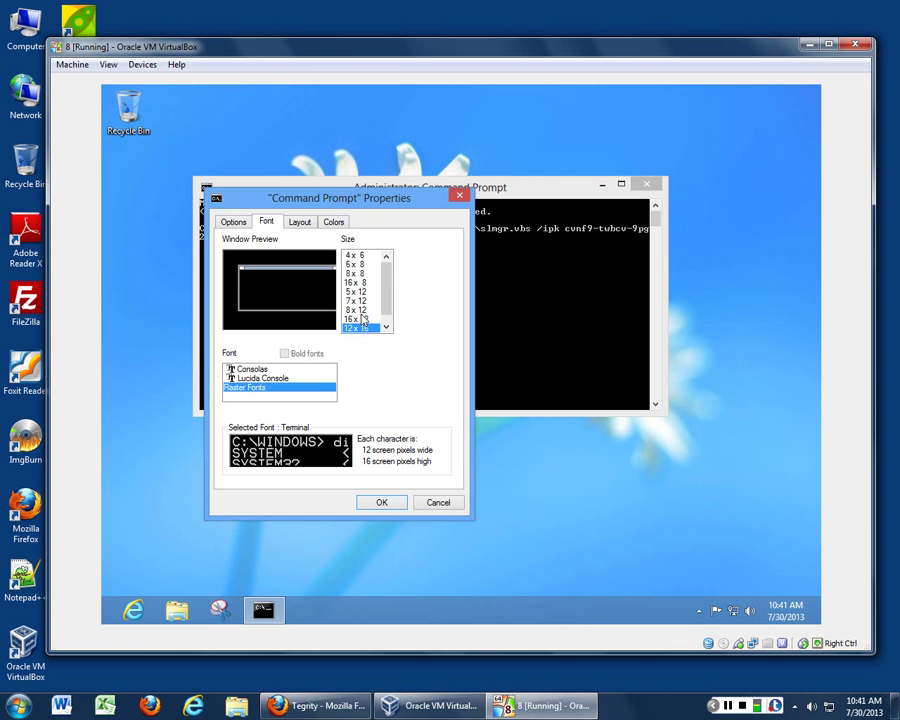
key(Up)
key(Up)
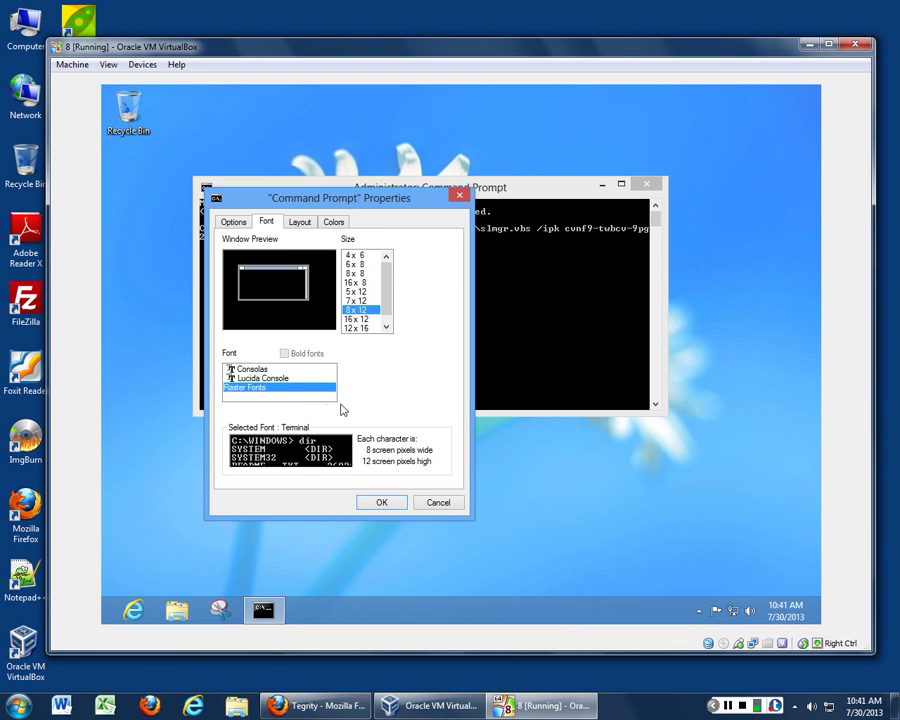
click(279, 378)
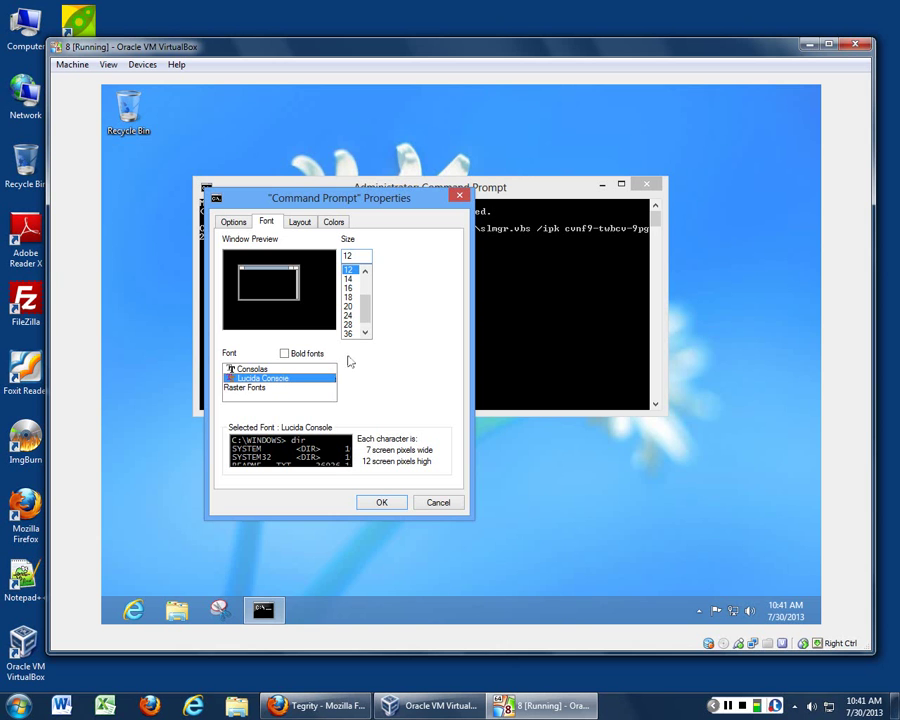
click(348, 316)
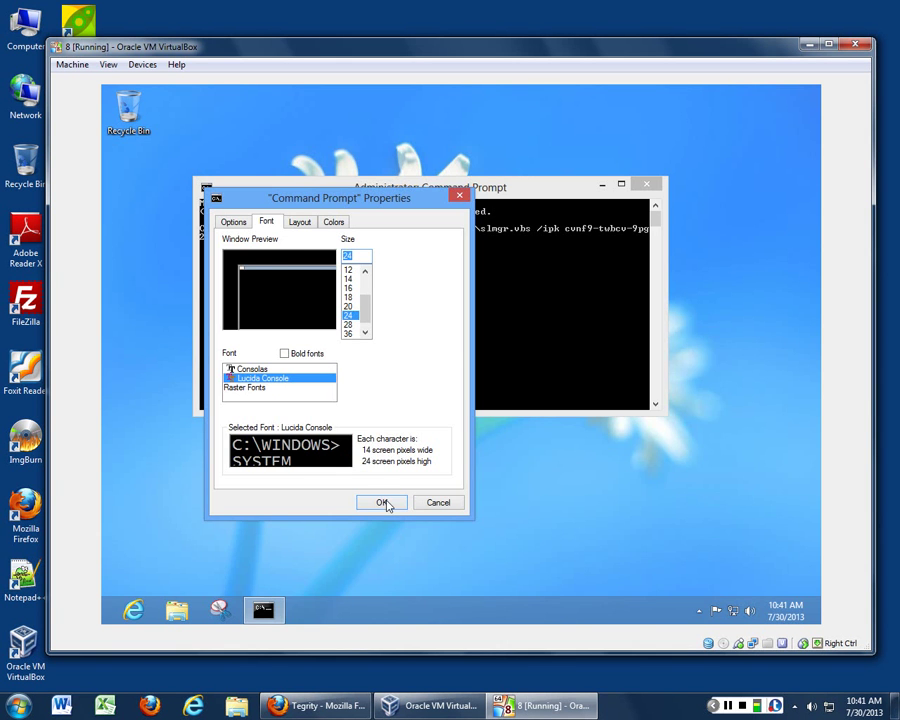
click(383, 503)
double_click(380, 186)
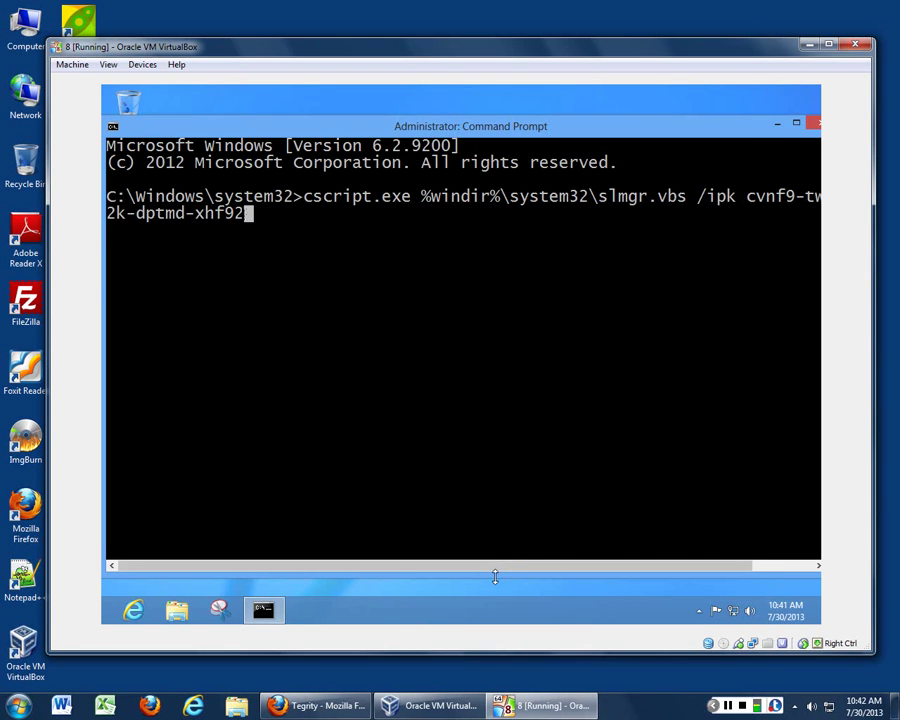
drag(523, 572, 672, 571)
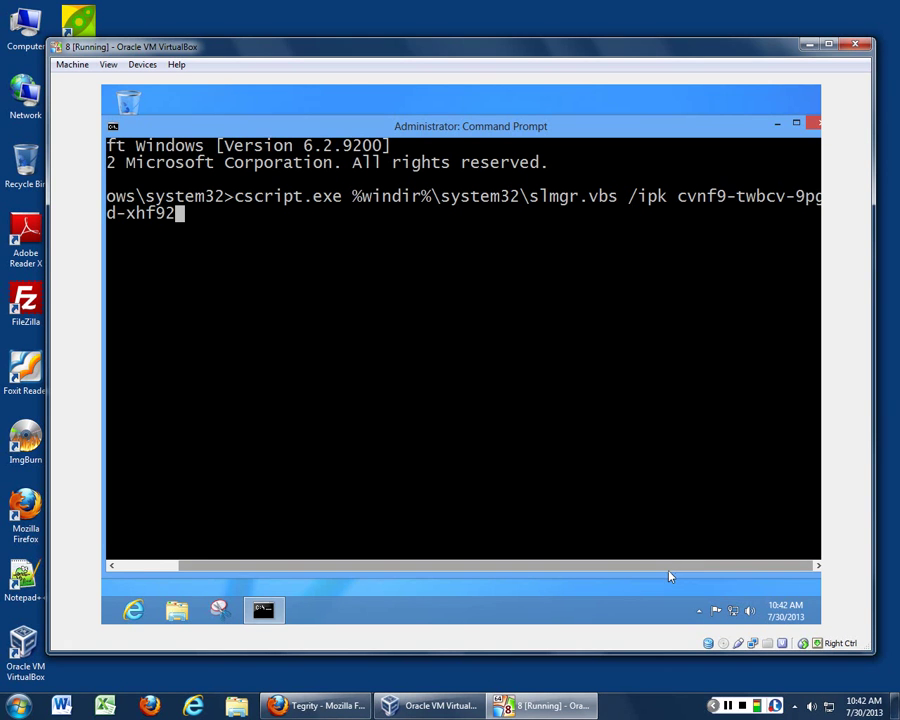
drag(667, 574, 528, 575)
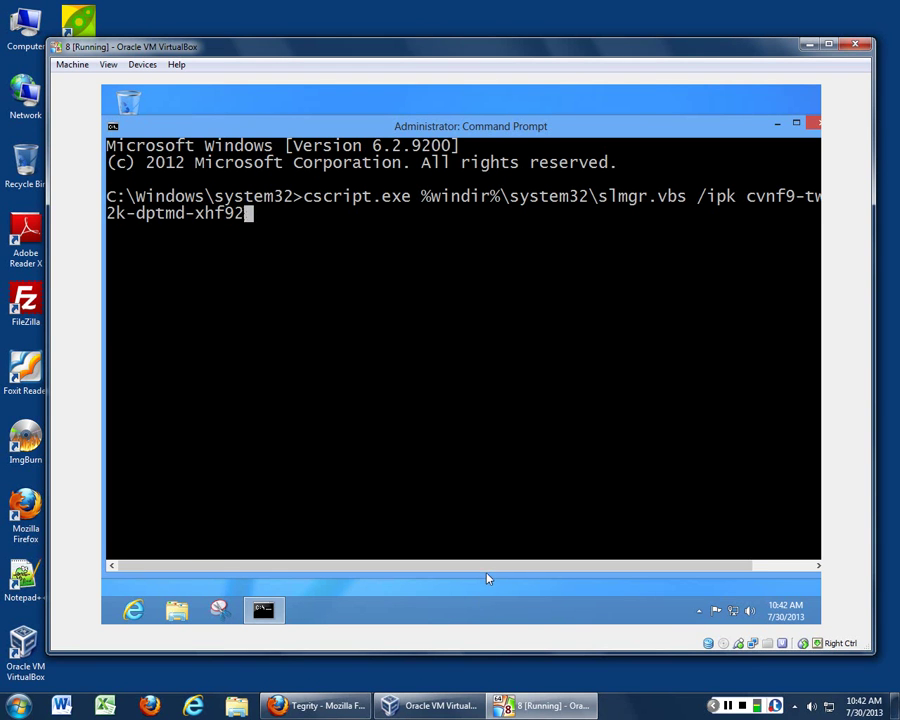
drag(595, 571, 657, 571)
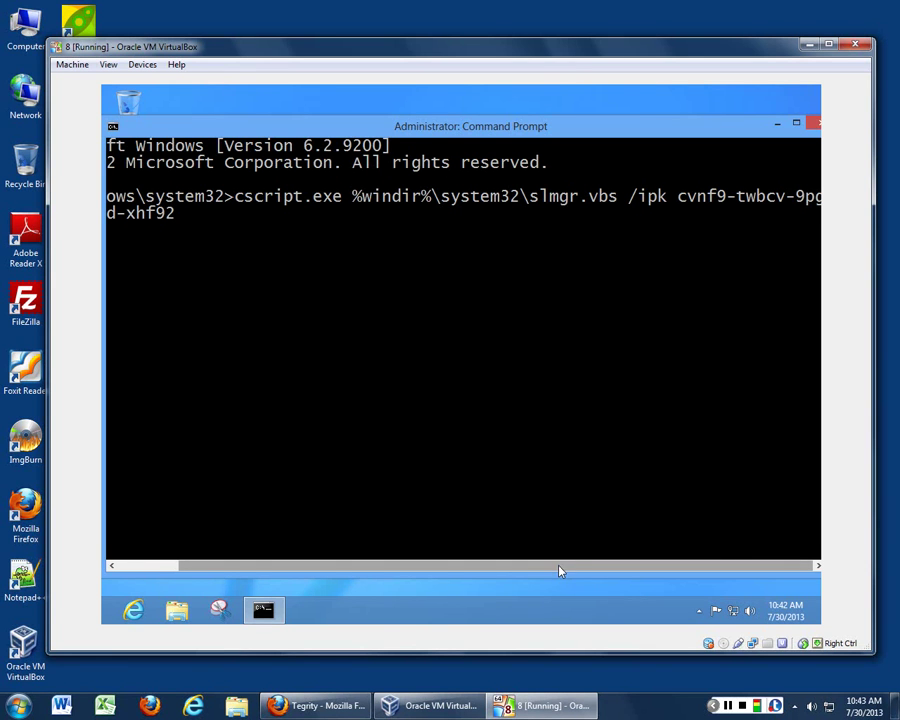
drag(562, 571, 436, 574)
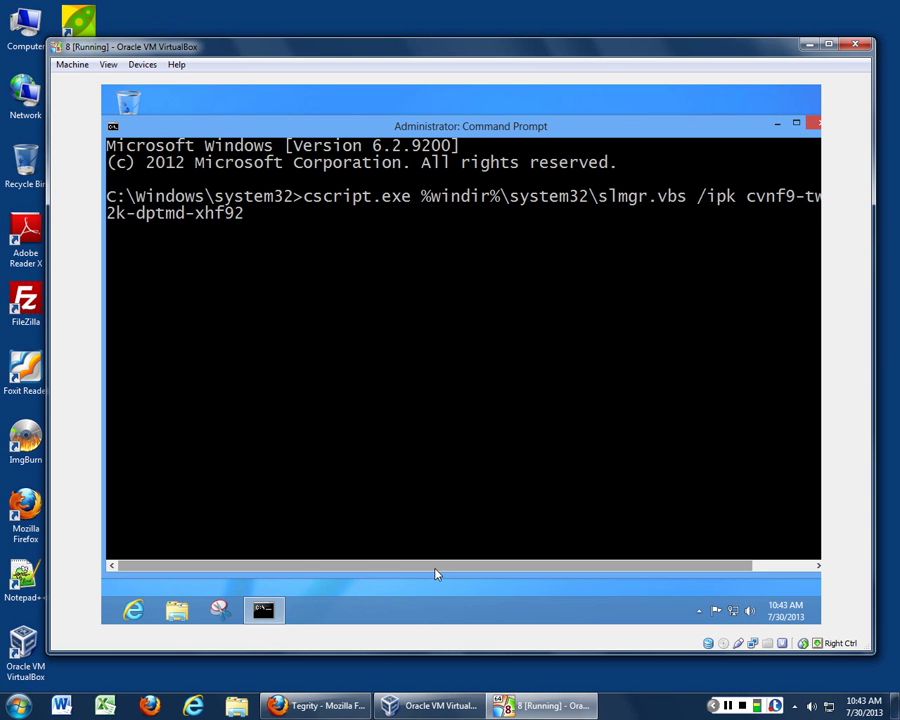
Step: Run the slmgr.vbs /ipk command to install the product key, then recall it at the prompt
drag(435, 573, 575, 573)
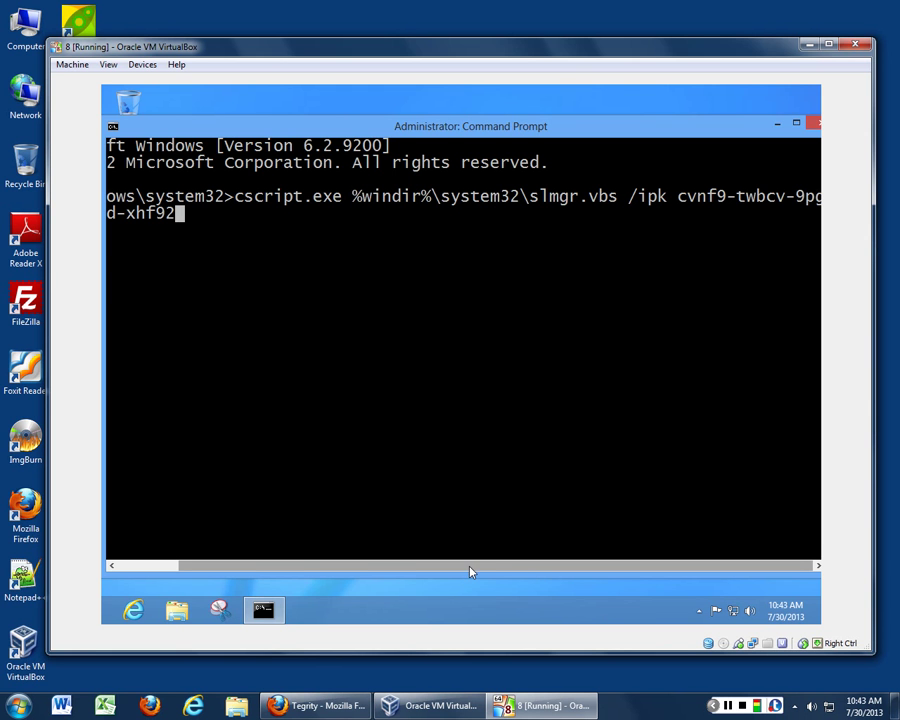
drag(506, 573, 390, 589)
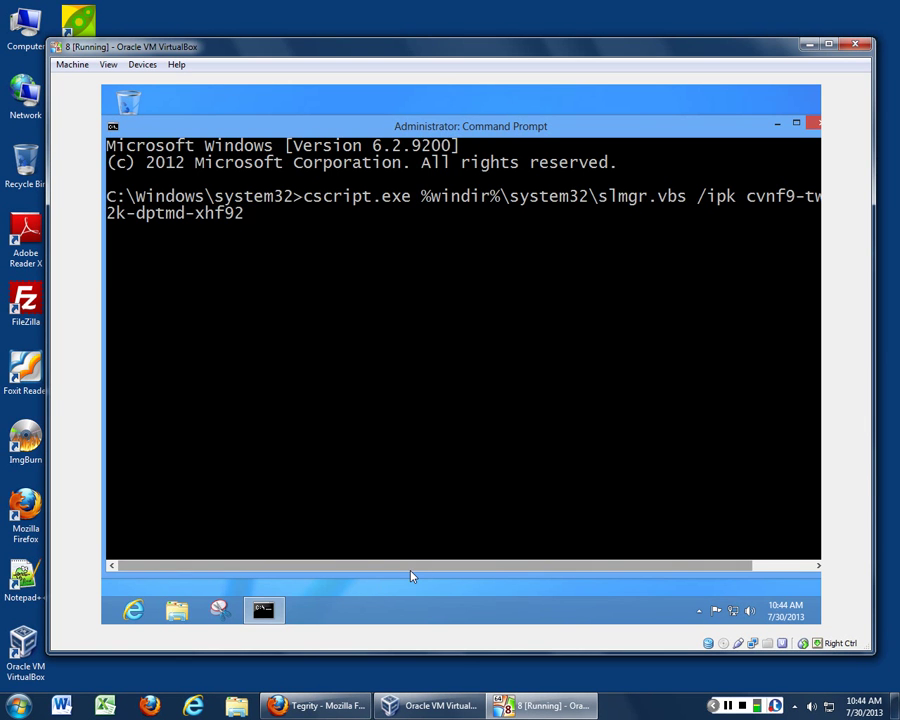
drag(410, 571, 531, 569)
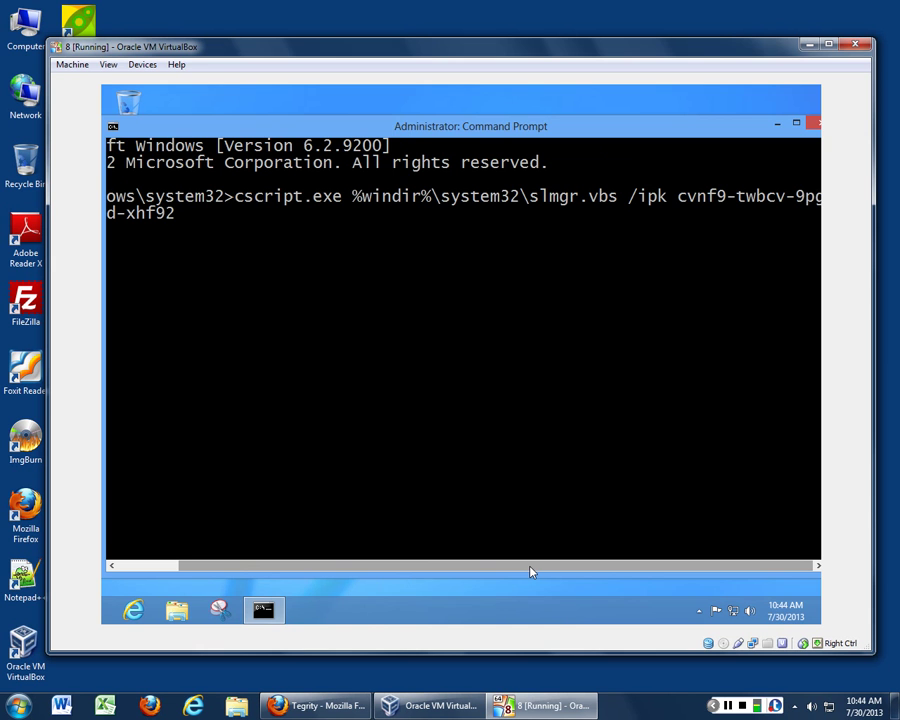
key(Return)
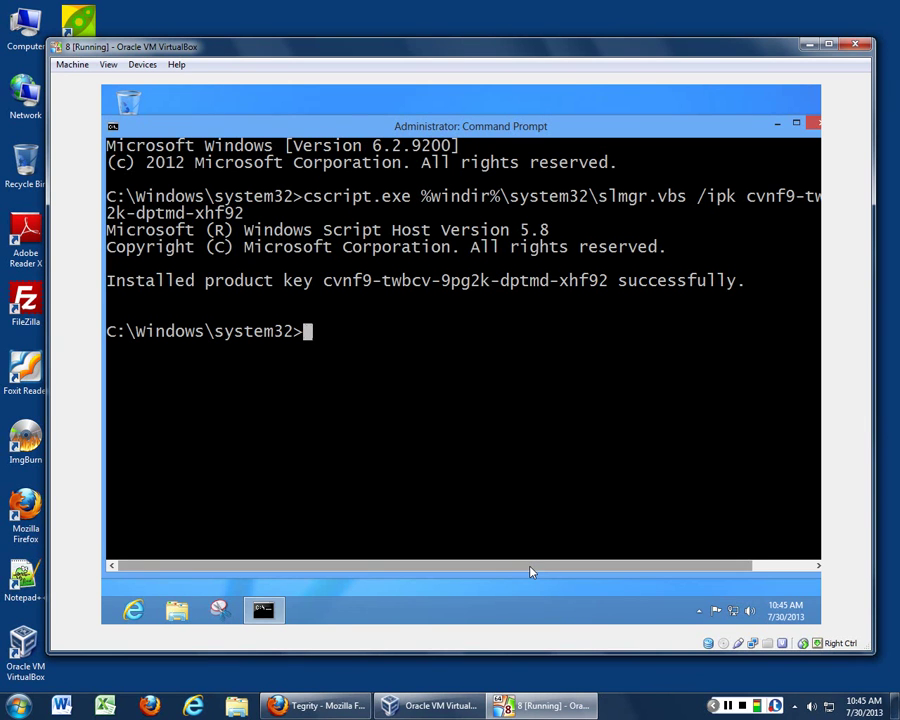
key(Up)
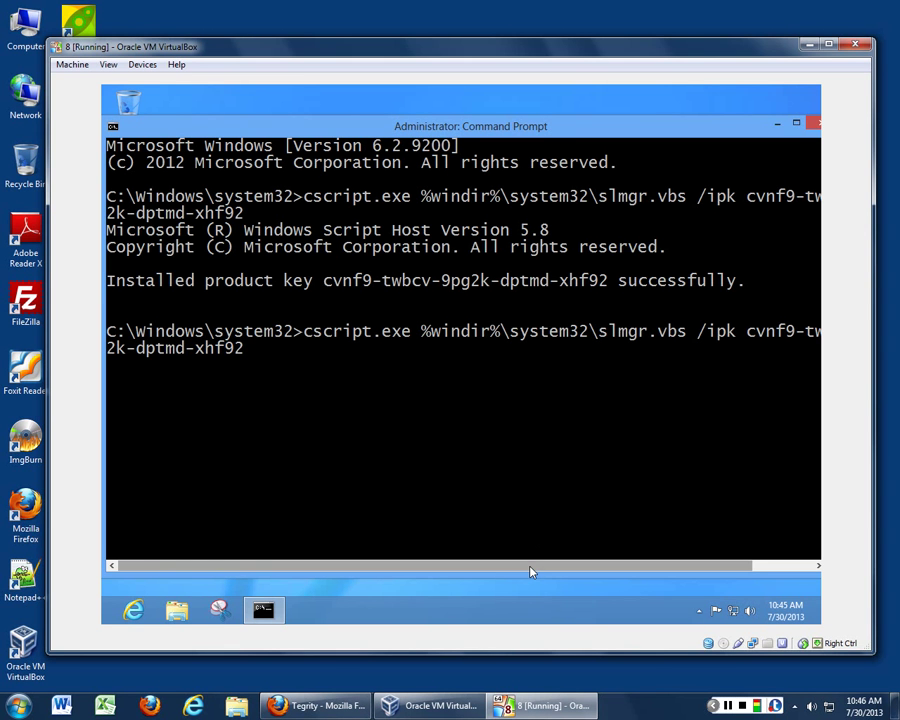
Step: Reduce the console's Lucida Console font size from 24 to 20
right_click(484, 128)
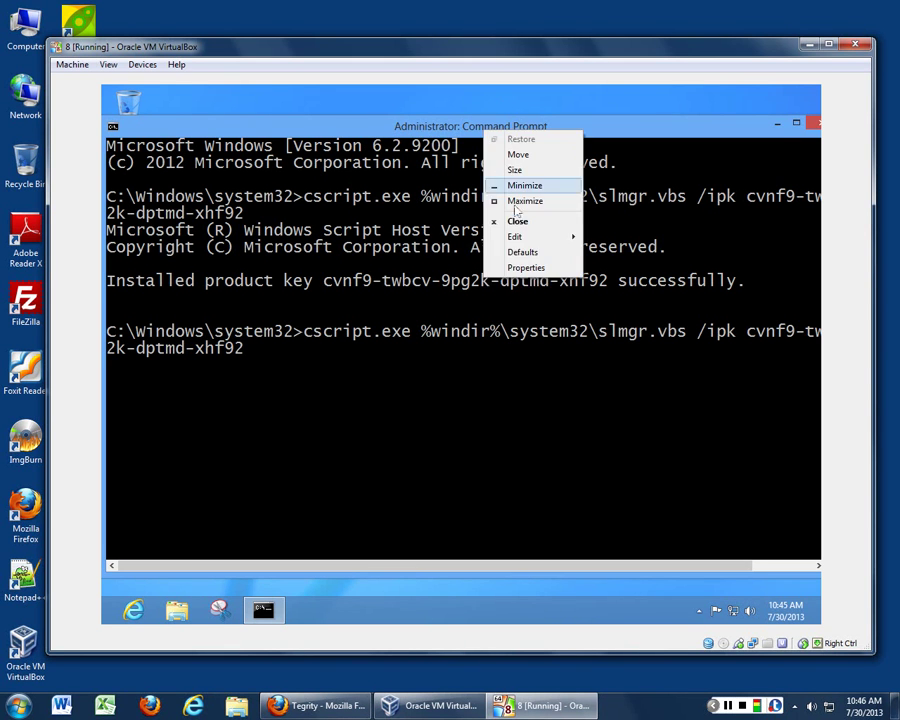
click(528, 268)
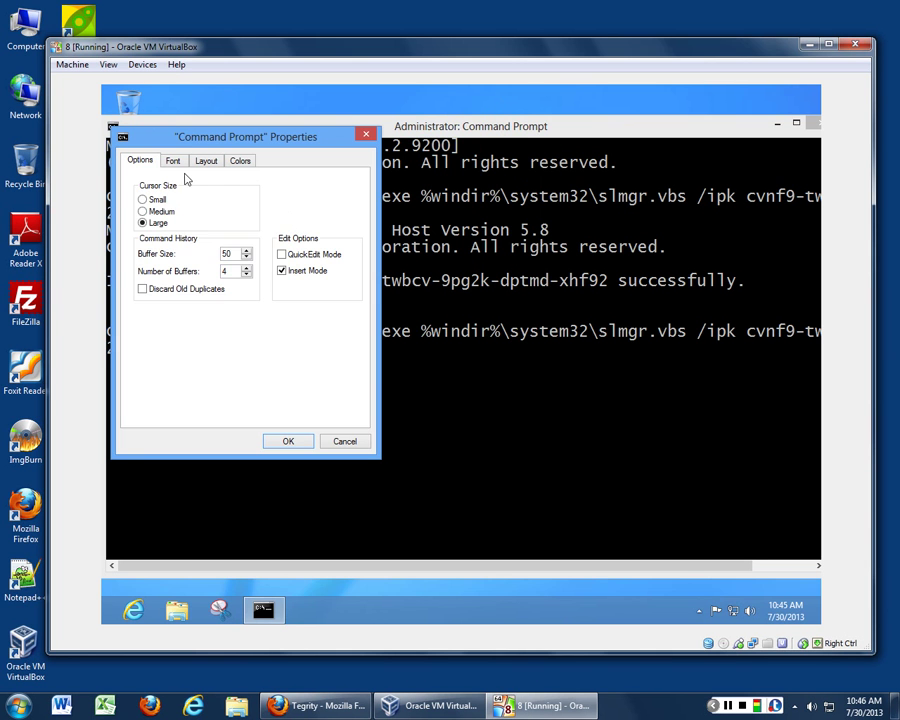
click(173, 161)
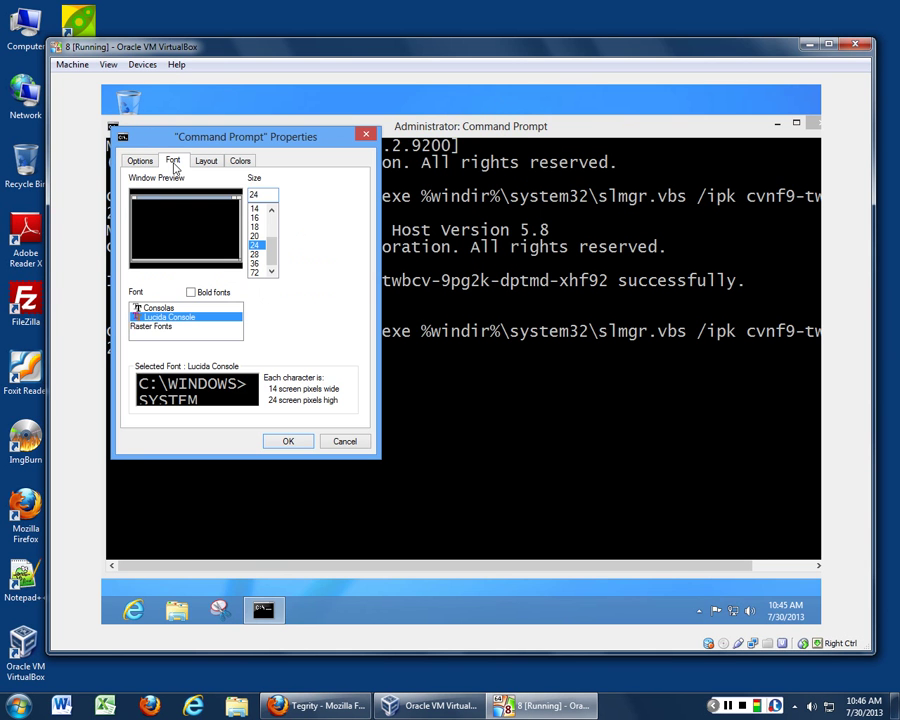
click(253, 236)
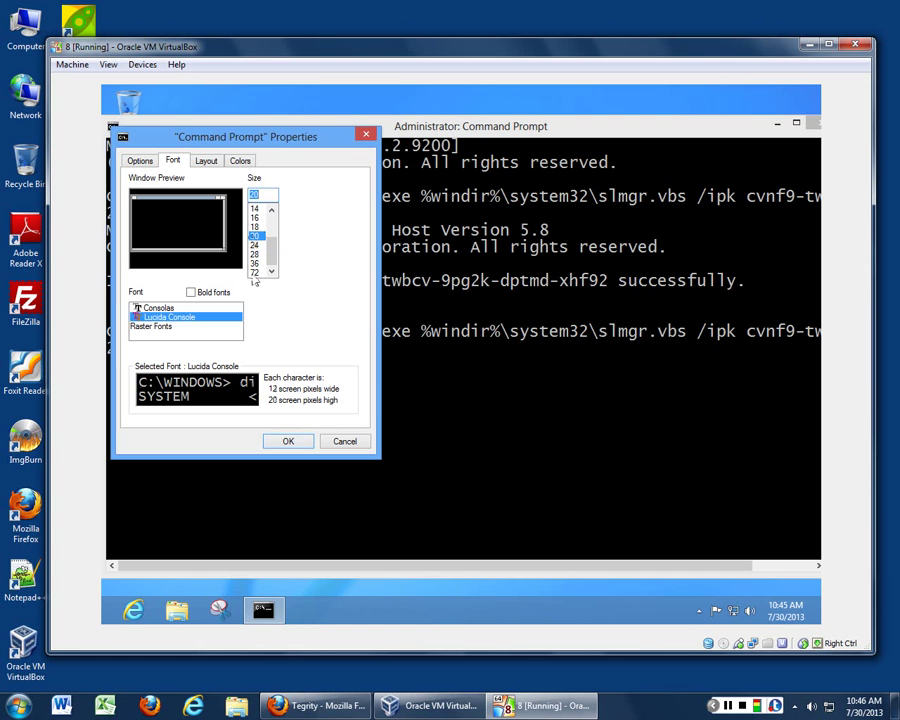
click(285, 440)
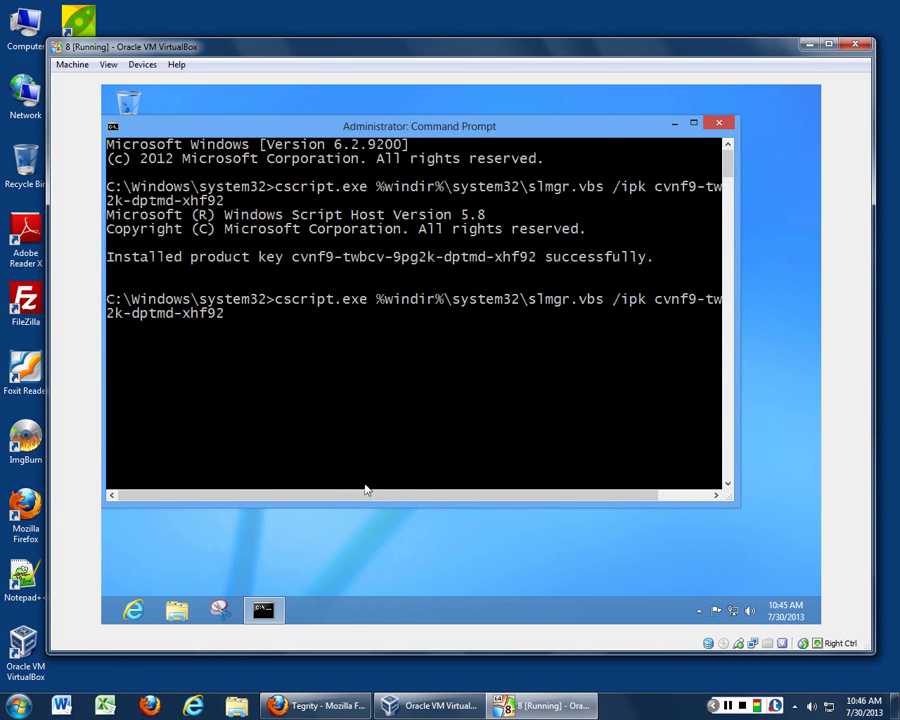
Step: Scroll the console horizontally and drag the window corner to enlarge it
drag(366, 500, 425, 500)
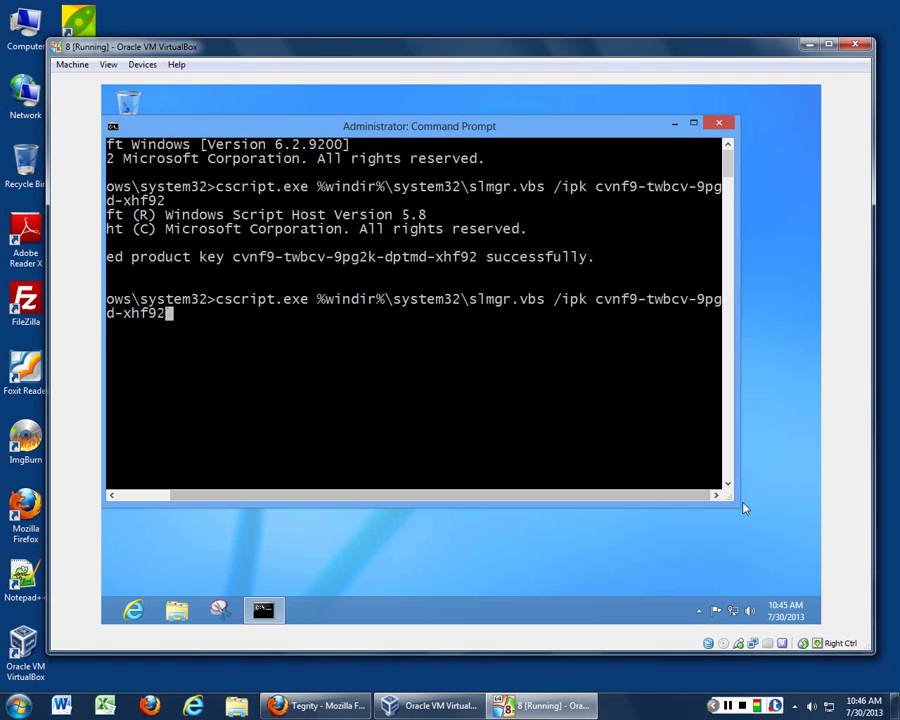
drag(735, 508, 794, 566)
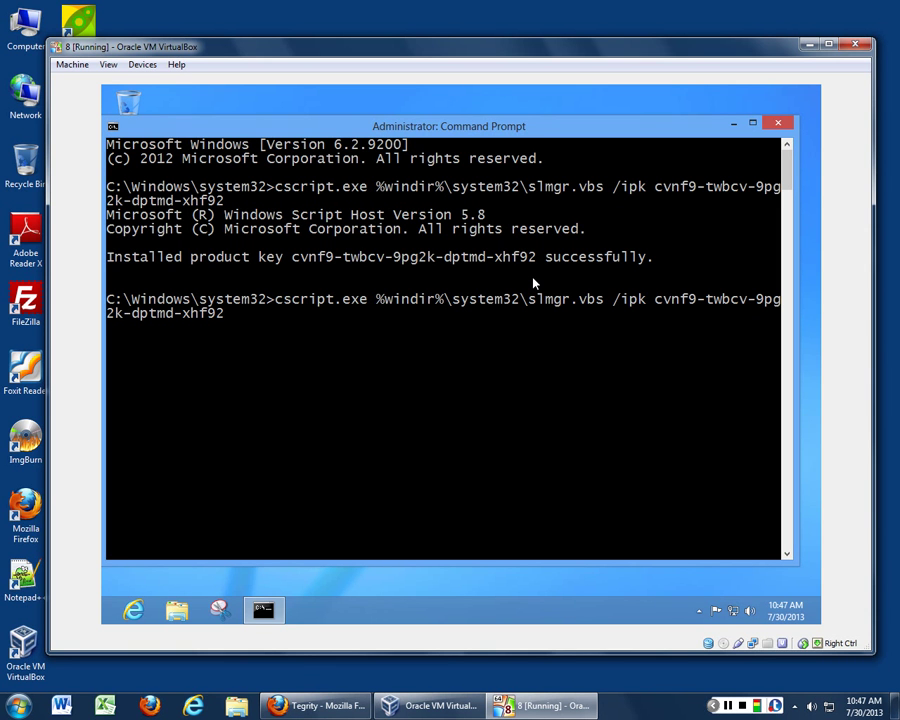
Step: Clear the recalled command, then run cd .. and cd /users to reach C:\Users
key(BackSpace)
key(BackSpace)
key(BackSpace)
key(BackSpace)
key(BackSpace)
key(BackSpace)
key(BackSpace)
key(BackSpace)
key(BackSpace)
key(BackSpace)
key(BackSpace)
key(BackSpace)
key(BackSpace)
key(BackSpace)
key(BackSpace)
key(BackSpace)
key(BackSpace)
key(BackSpace)
key(BackSpace)
key(BackSpace)
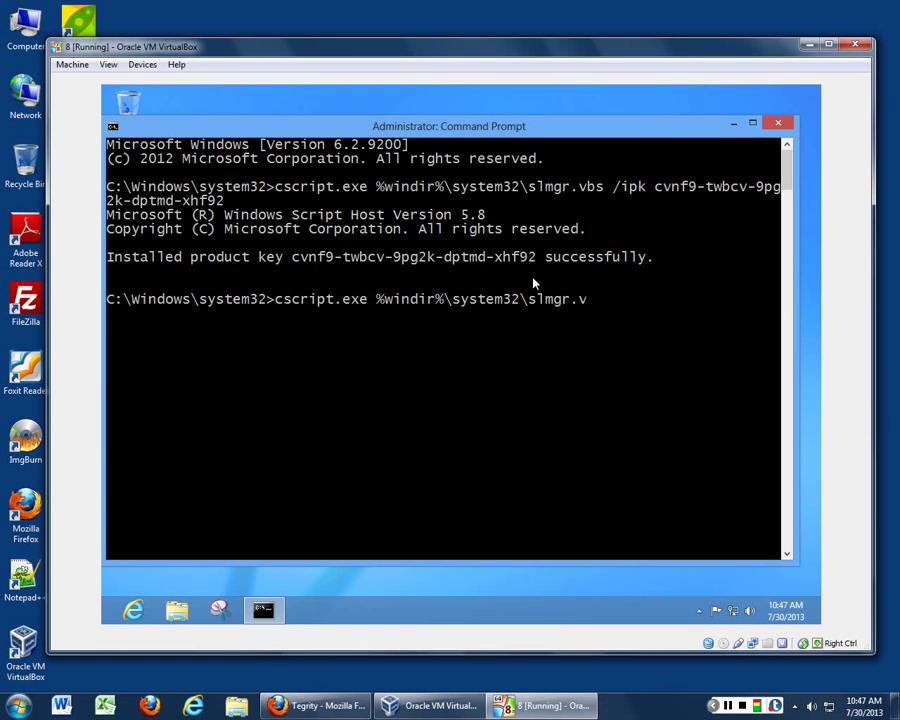
key(BackSpace)
key(BackSpace)
key(BackSpace)
key(BackSpace)
key(BackSpace)
key(BackSpace)
key(BackSpace)
key(BackSpace)
key(BackSpace)
key(BackSpace)
key(BackSpace)
key(BackSpace)
key(BackSpace)
key(BackSpace)
key(BackSpace)
key(BackSpace)
key(BackSpace)
key(BackSpace)
key(BackSpace)
key(BackSpace)
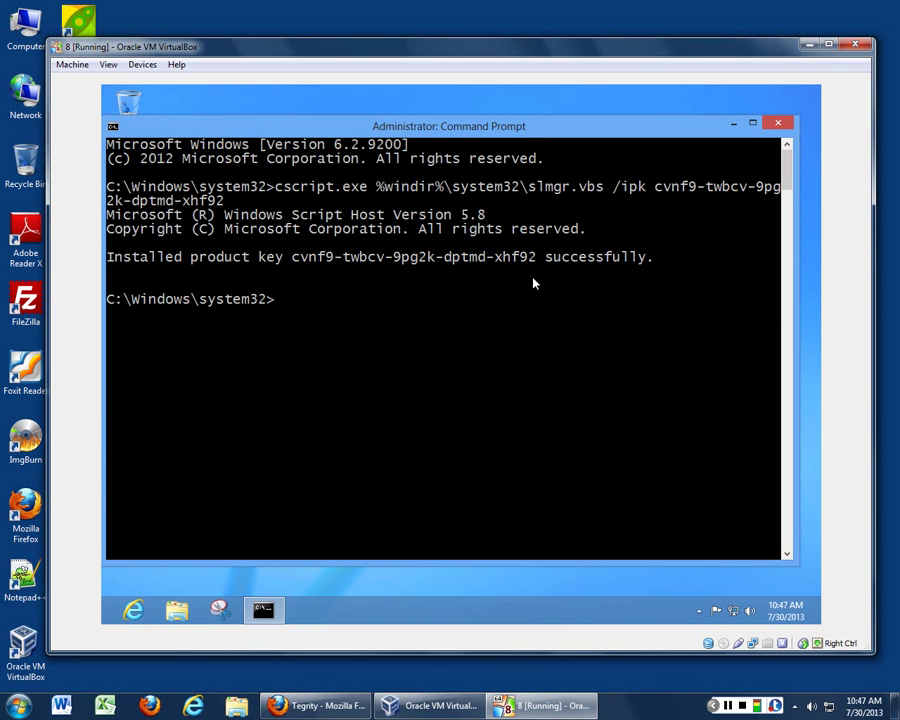
text(cd ...)
key(BackSpace)
key(Return)
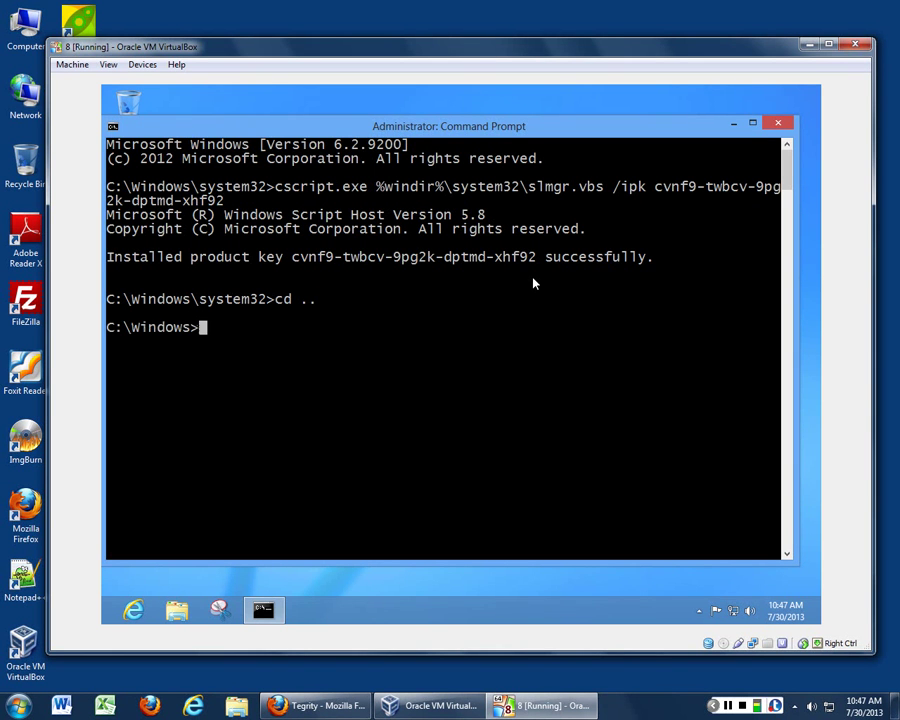
text(cd /usrs)
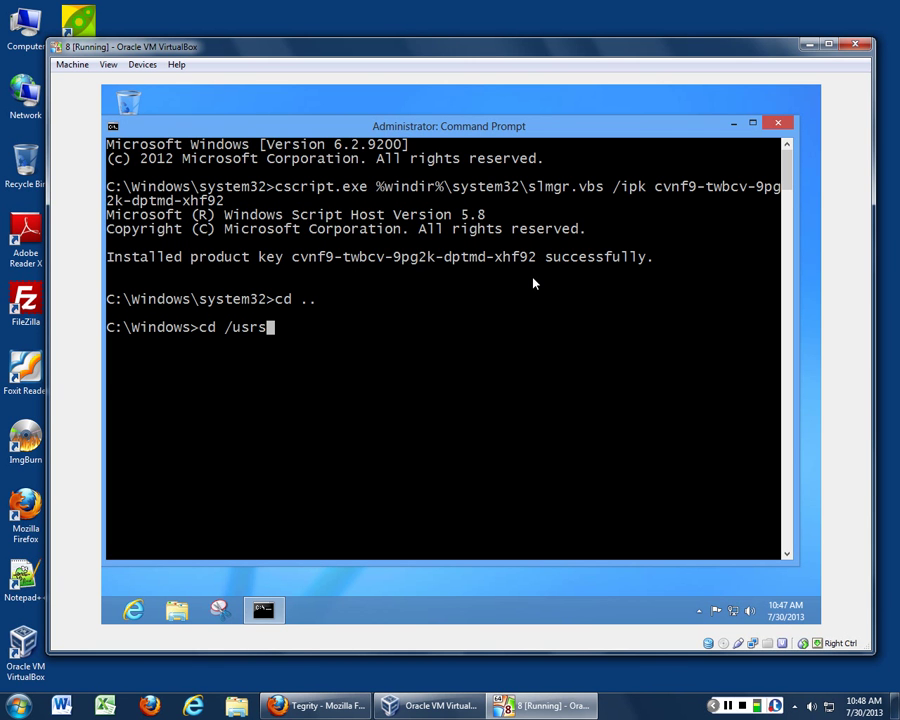
key(BackSpace)
key(BackSpace)
text(ers)
key(Return)
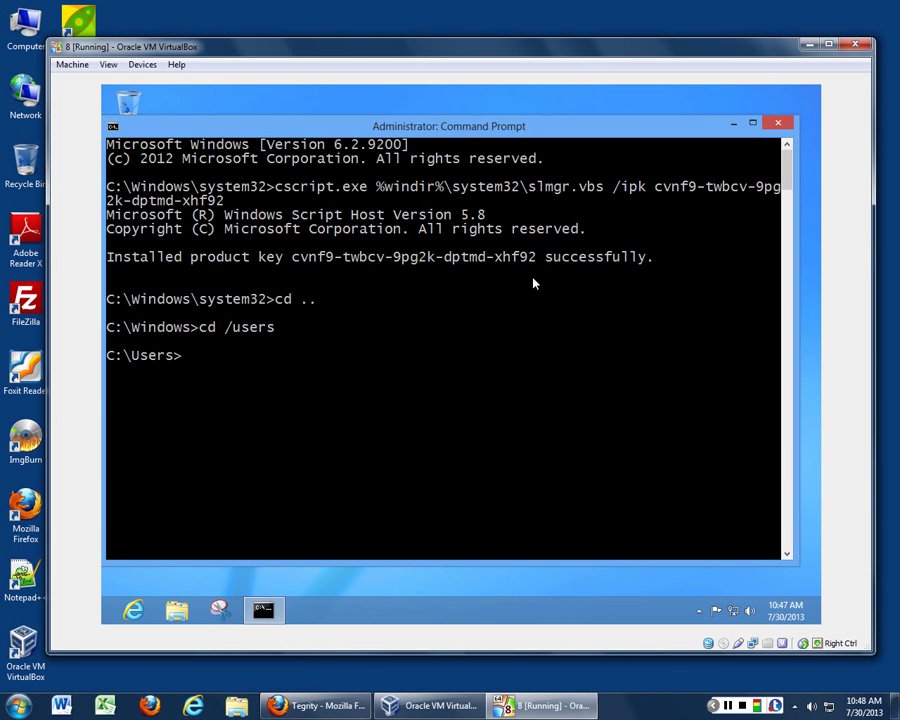
Step: List C:\Users and C:\Users\Public with dir, then return to the C:\ root with cd /
text(dir)
key(Return)
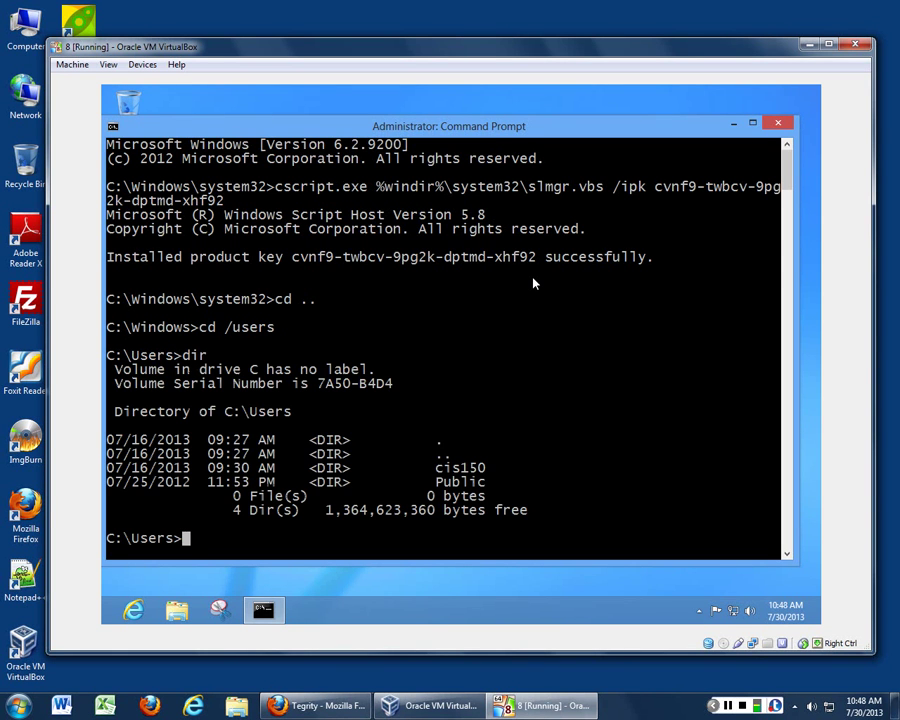
text(cd public)
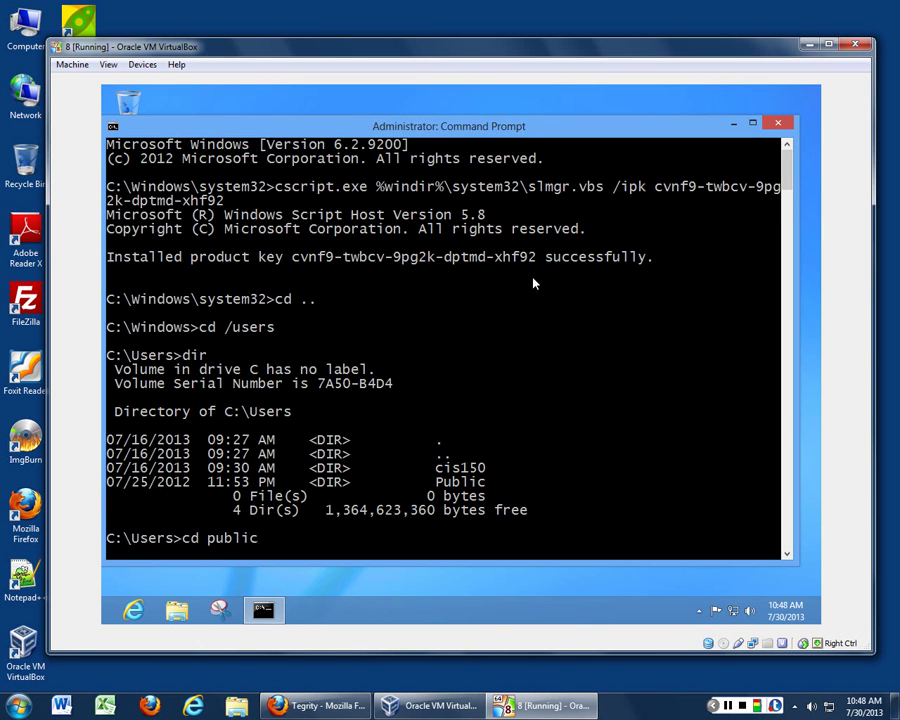
key(Return)
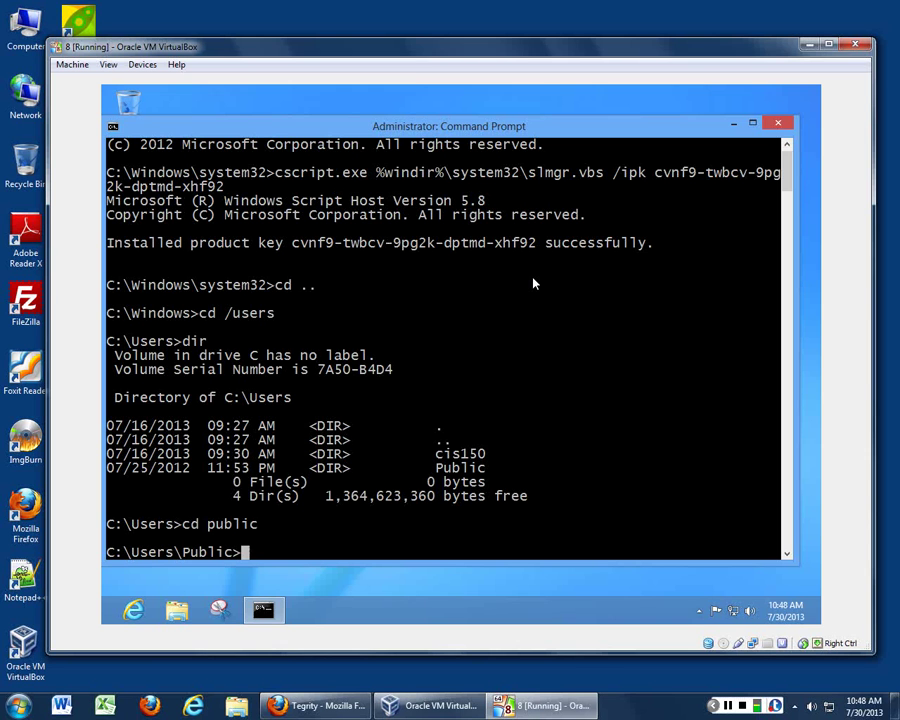
text(dir)
key(Return)
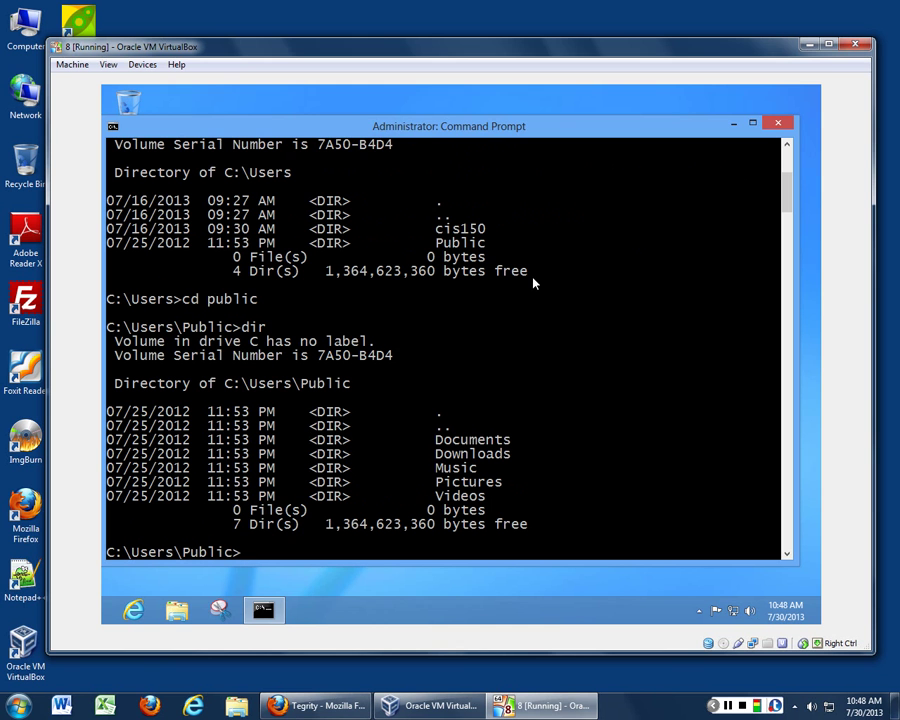
text(cd /)
key(Return)
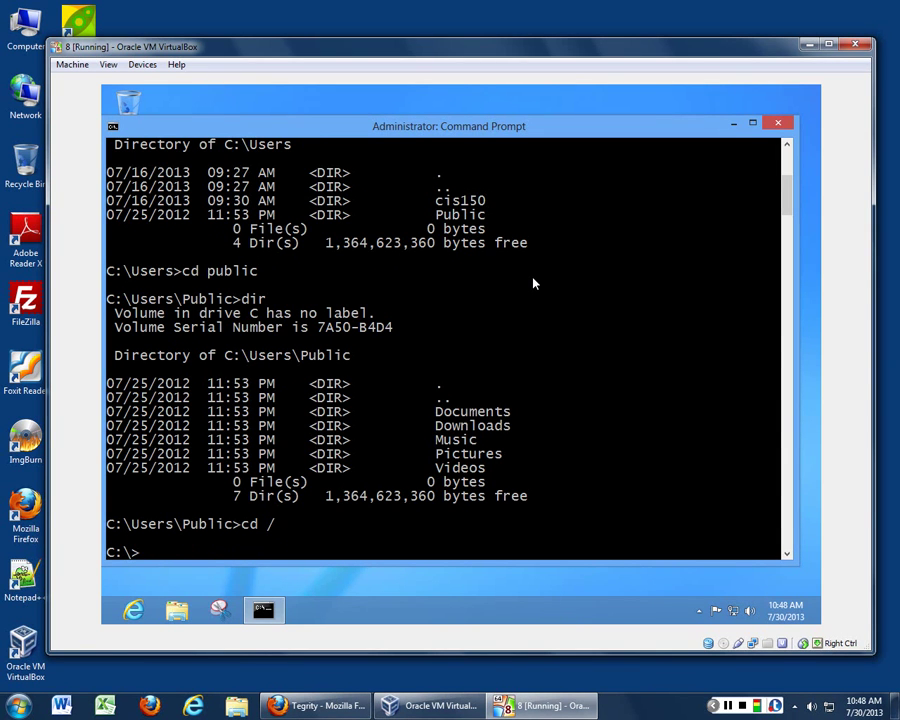
Step: Display the IP configuration with ipconfig and the ARP table with arp -a
text(ipconfig)
key(Return)
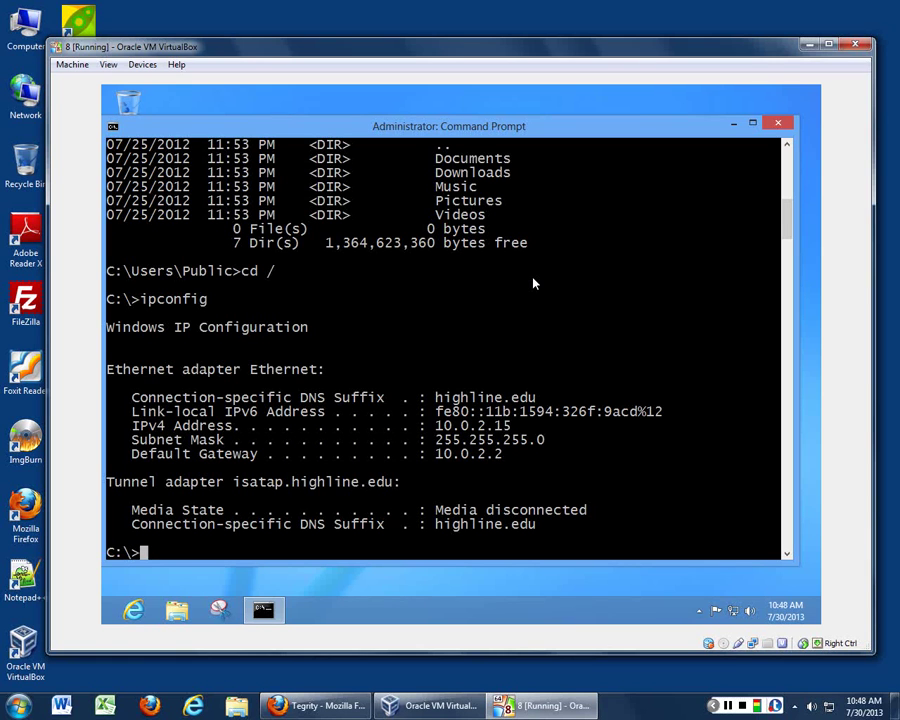
text(arp -)
text(a)
key(Return)
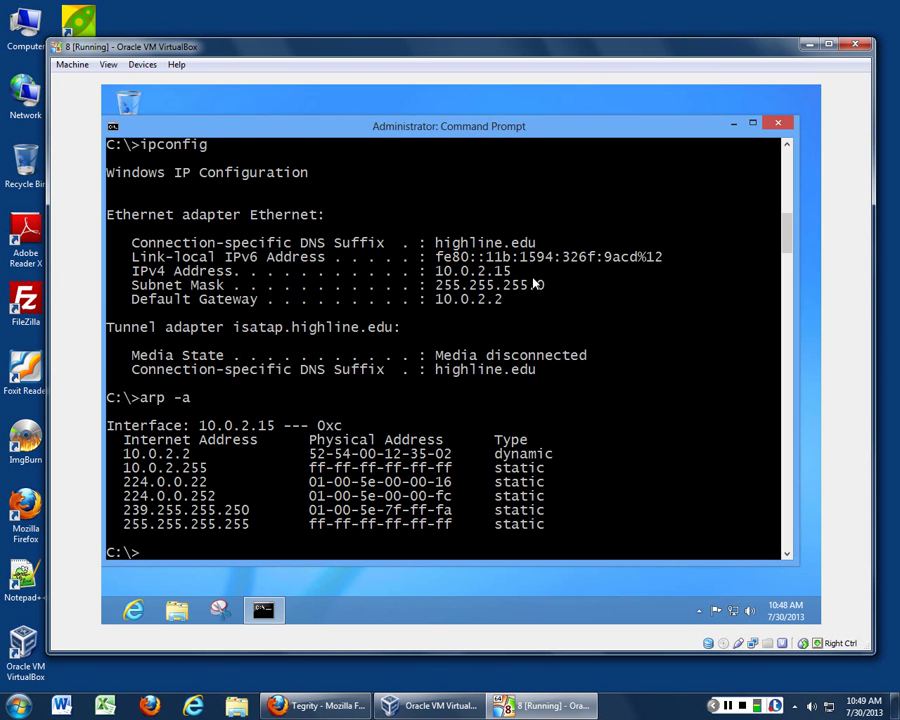
Step: Show nbtstat's usage help, then list NetBIOS sessions with nbtstat -s
text(nbtstat)
key(Return)
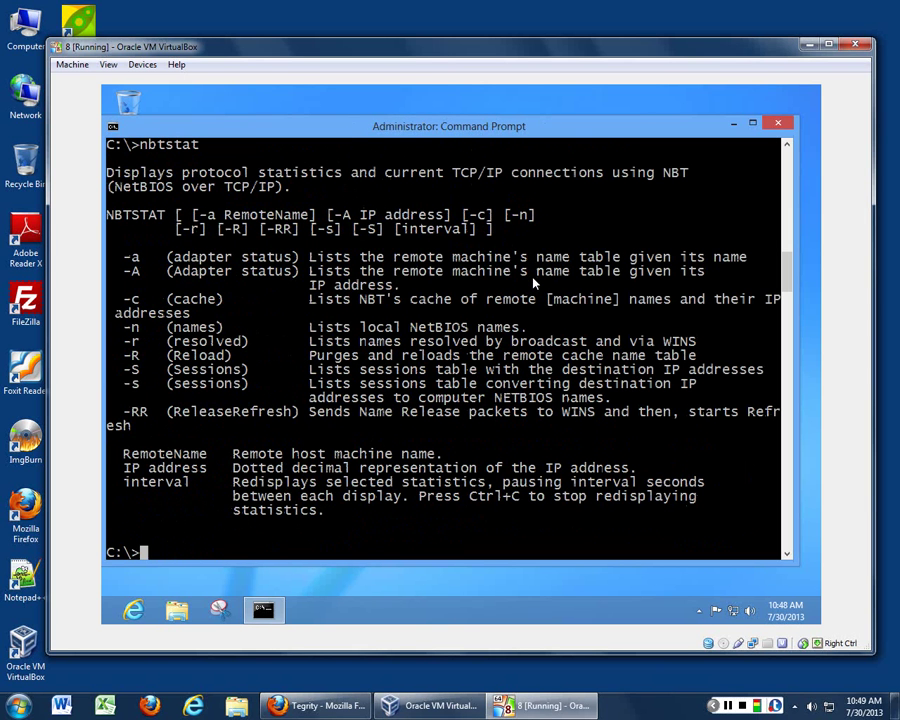
key(Up)
text(s)
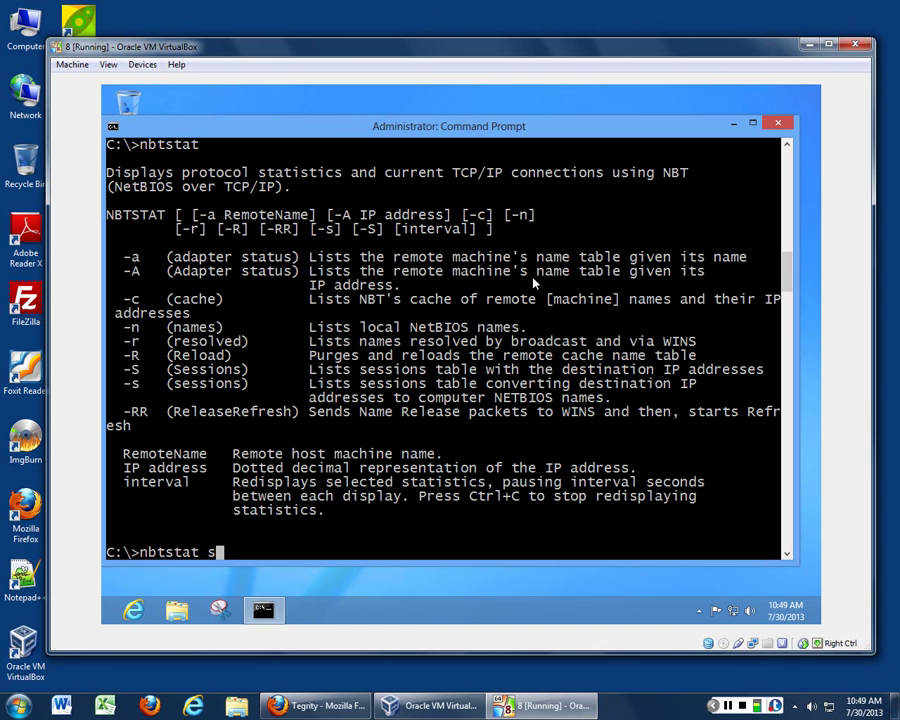
key(BackSpace)
text(-s)
key(Return)
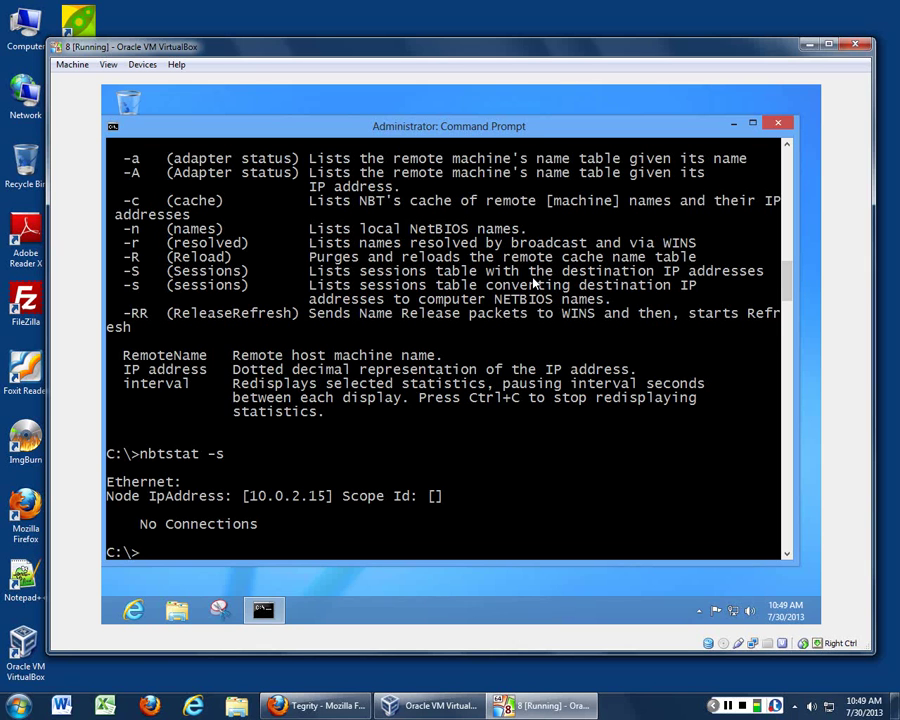
Step: Run nslookup for google.com and bing.com, the latter resolving to 131.253.33.200
text(nslookup google.com)
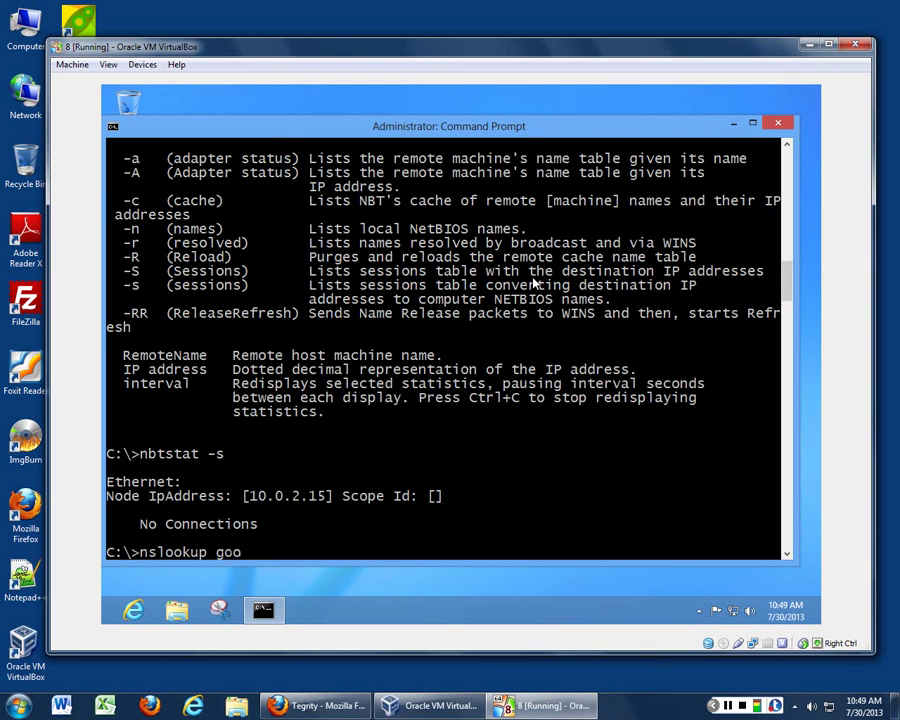
key(Return)
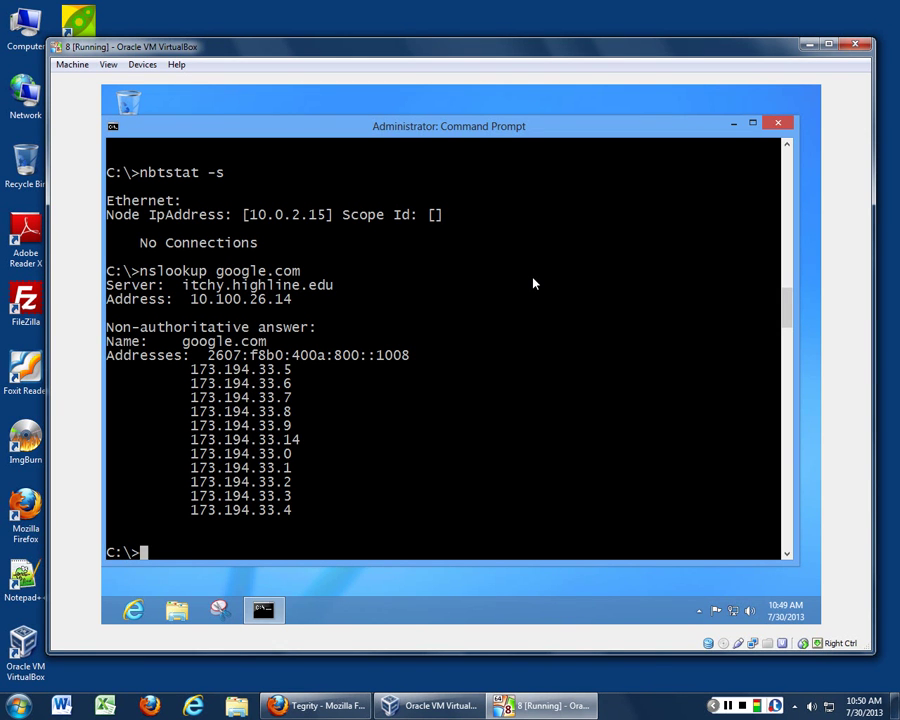
text(nslookup bing)
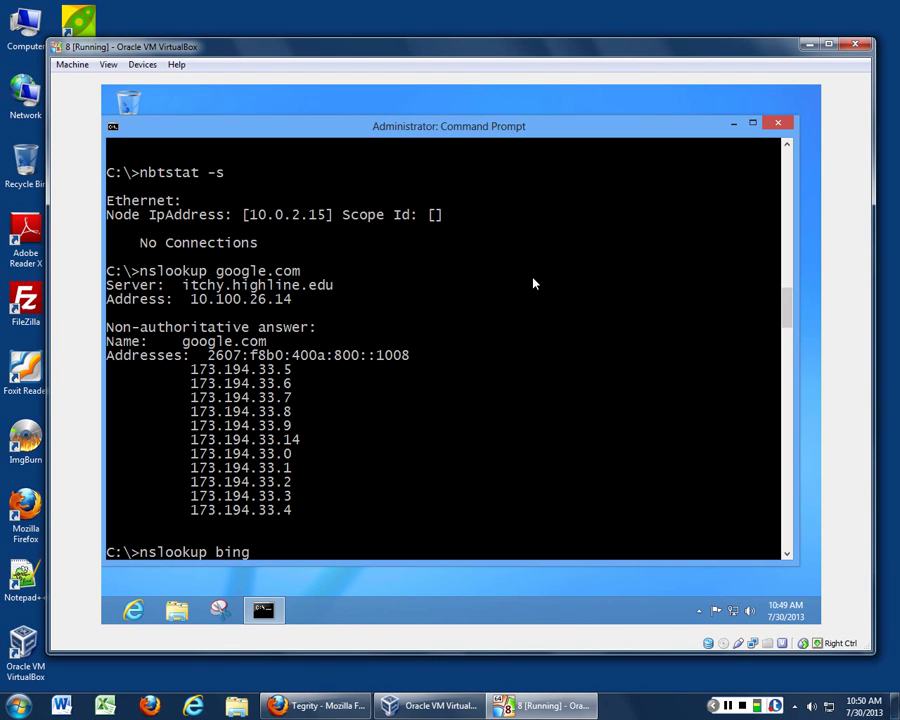
text(.com)
key(Return)
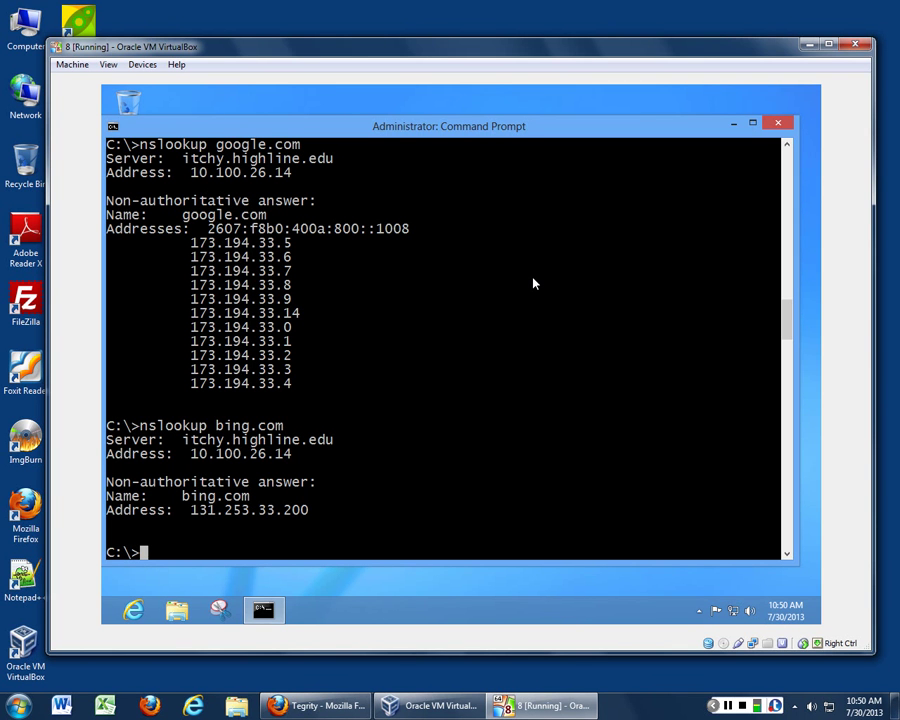
Step: Run tracert bing.com in the Command Prompt
text(tracec)
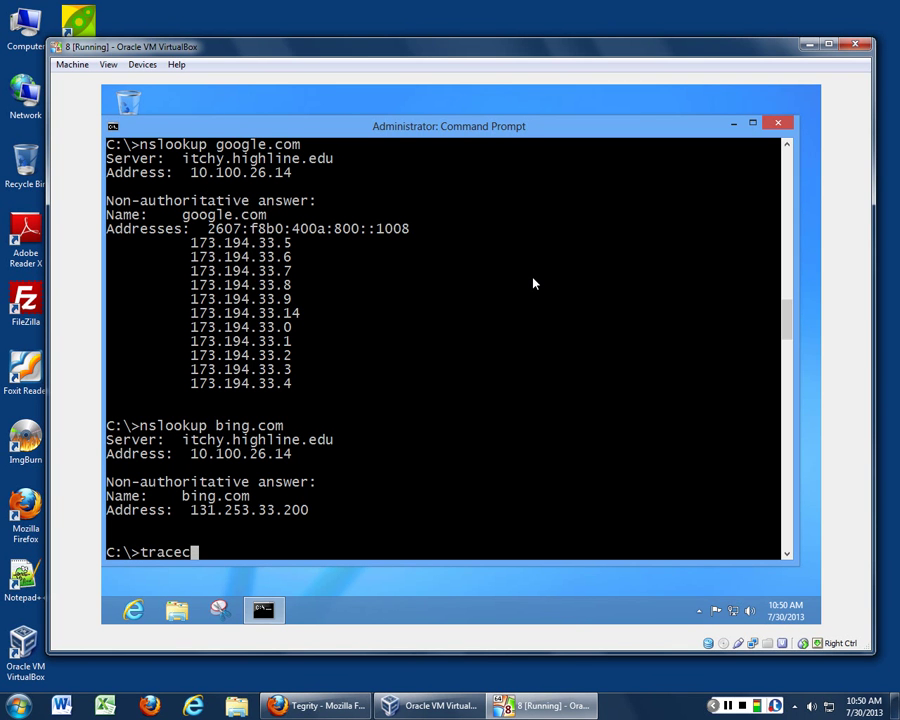
key(BackSpace)
key(BackSpace)
text(ert bing.com)
key(Return)
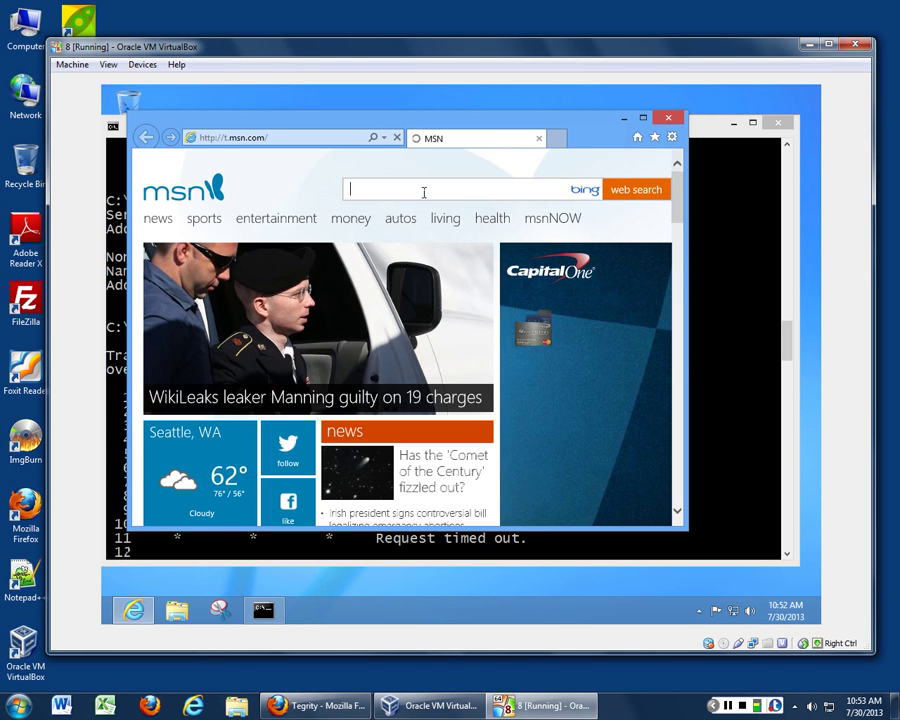
Step: Search 'whois ip', open Whois.net's Whois By IP Address tool and enter 131.253.33.300
text(w)
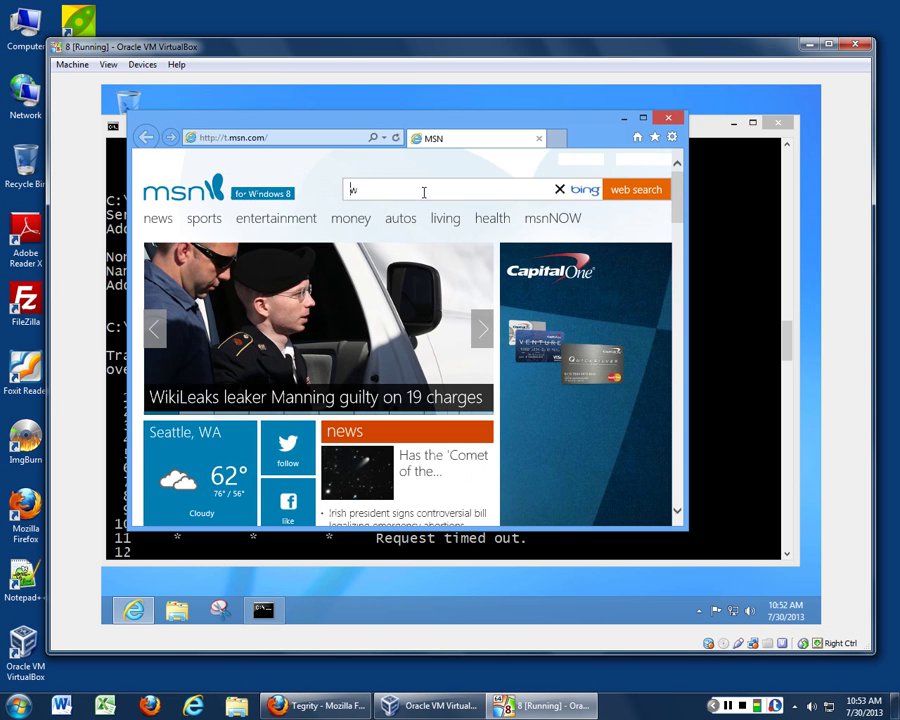
text(hois)
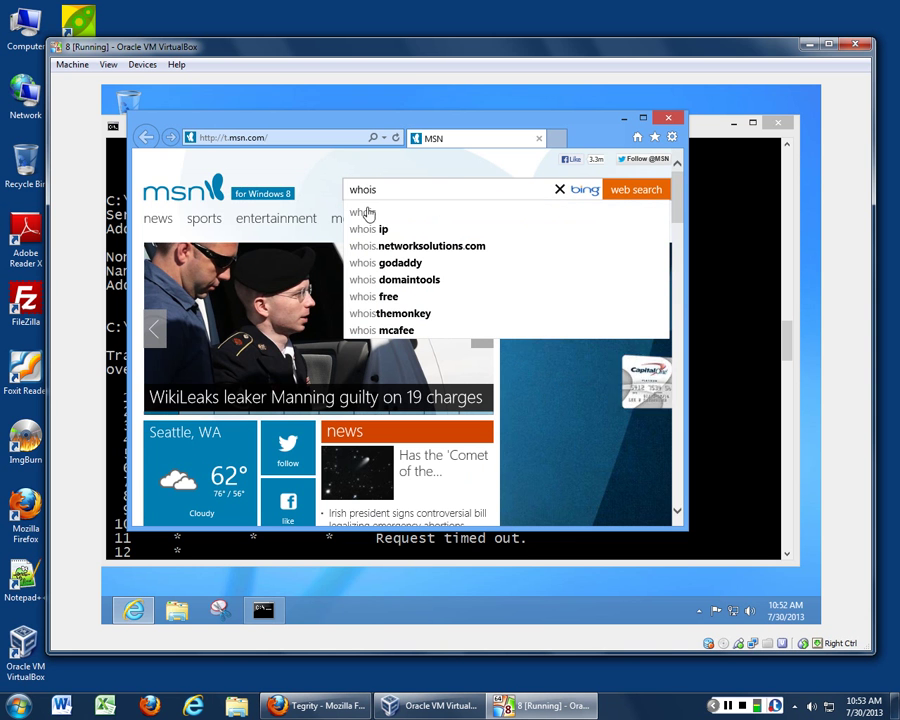
click(362, 239)
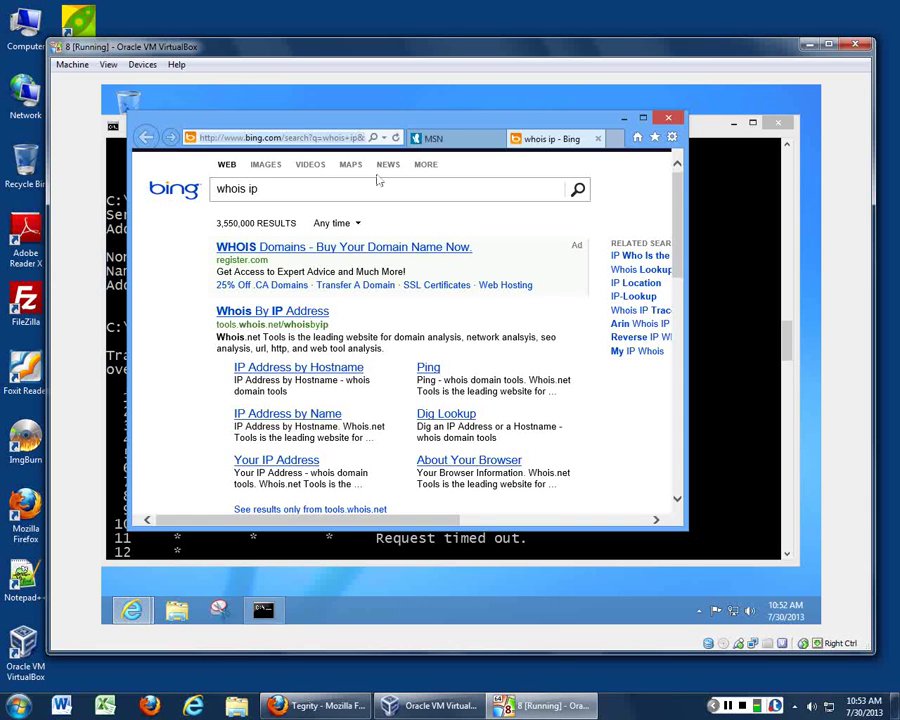
click(265, 311)
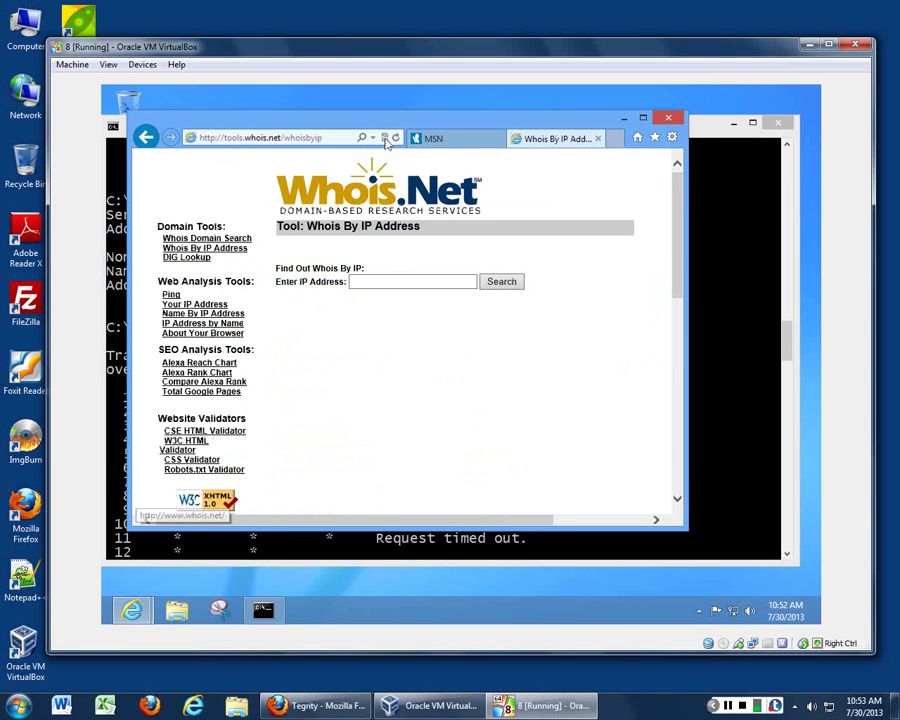
drag(386, 129, 401, 367)
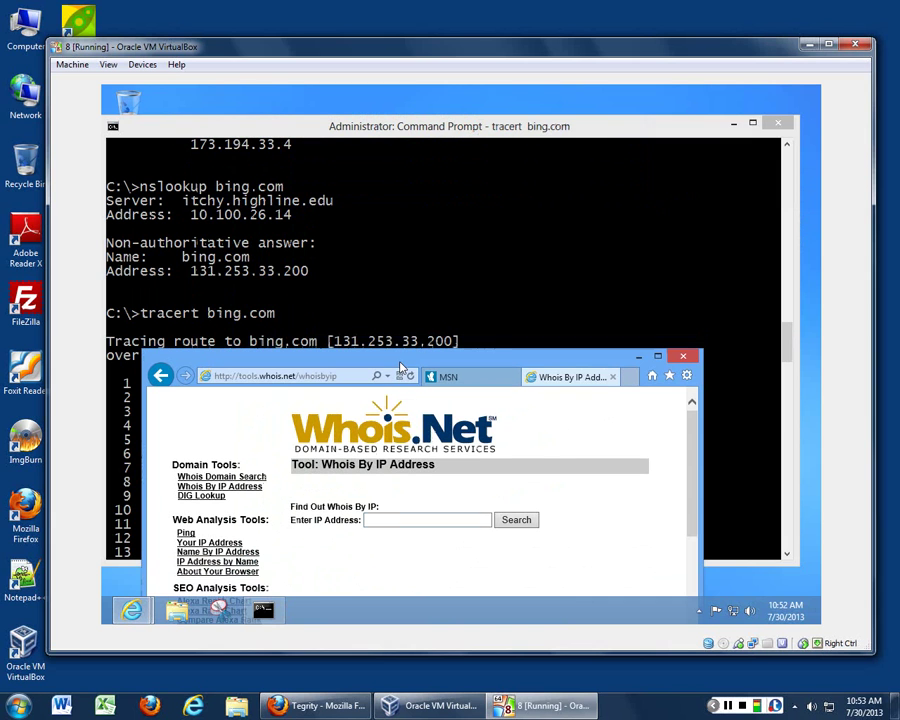
click(386, 520)
text(131)
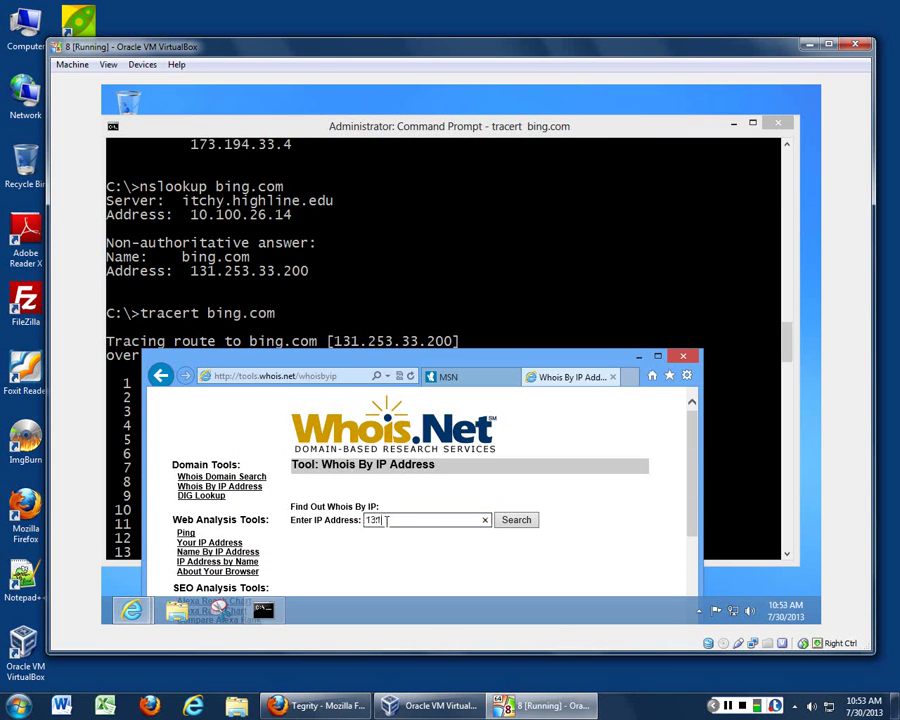
text(.253.3)
text(3.3)
text(00)
Step: Run the WHOIS lookup for 131.253.33.200 and scroll down through the ARIN record
click(517, 528)
drag(478, 363, 546, 130)
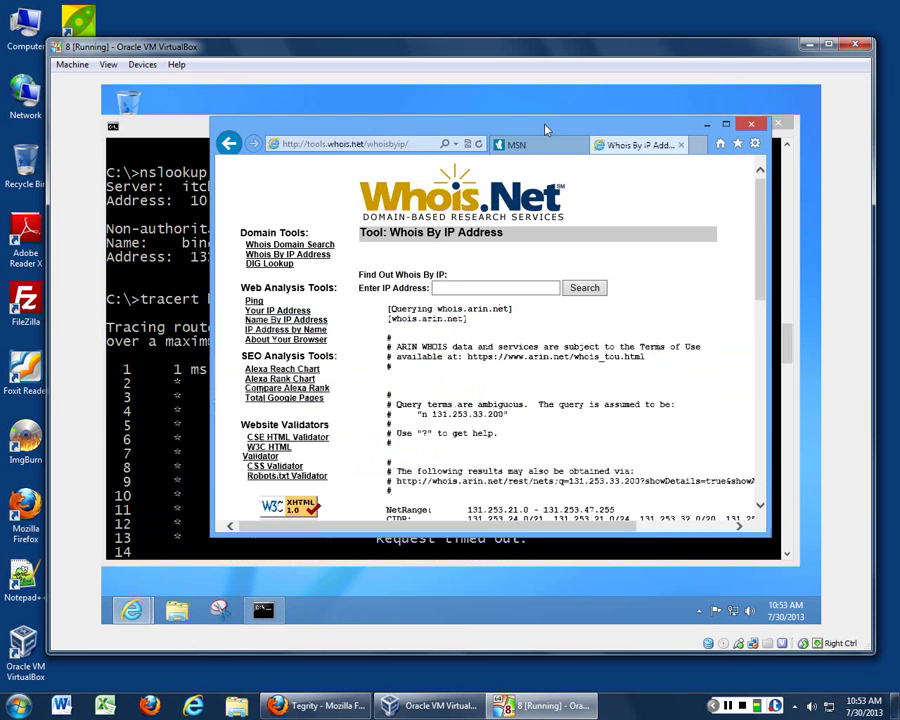
scroll(546, 407, down, 1)
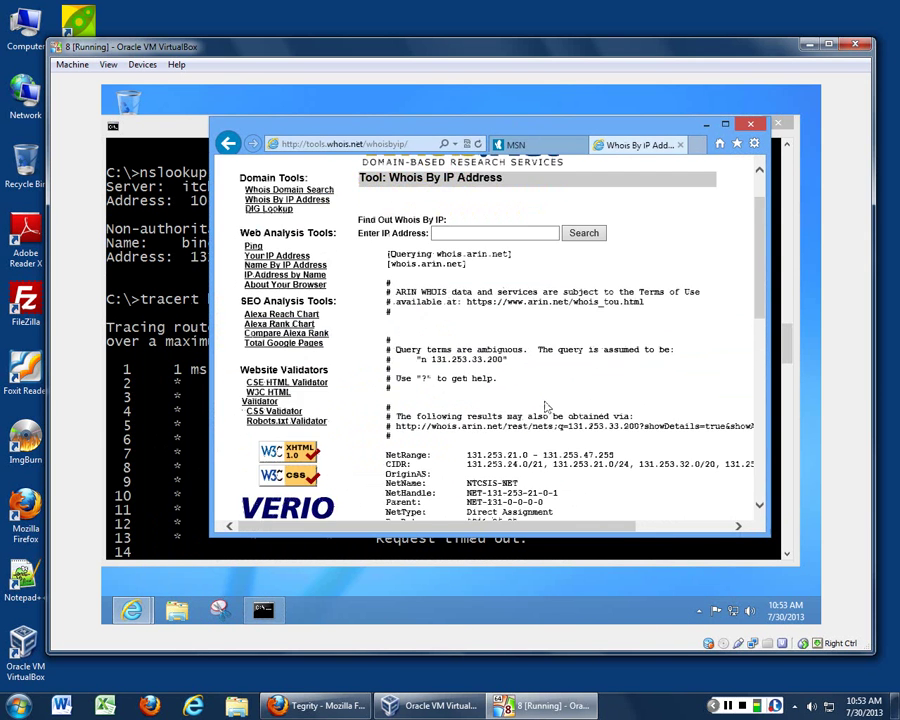
scroll(546, 407, down, 2)
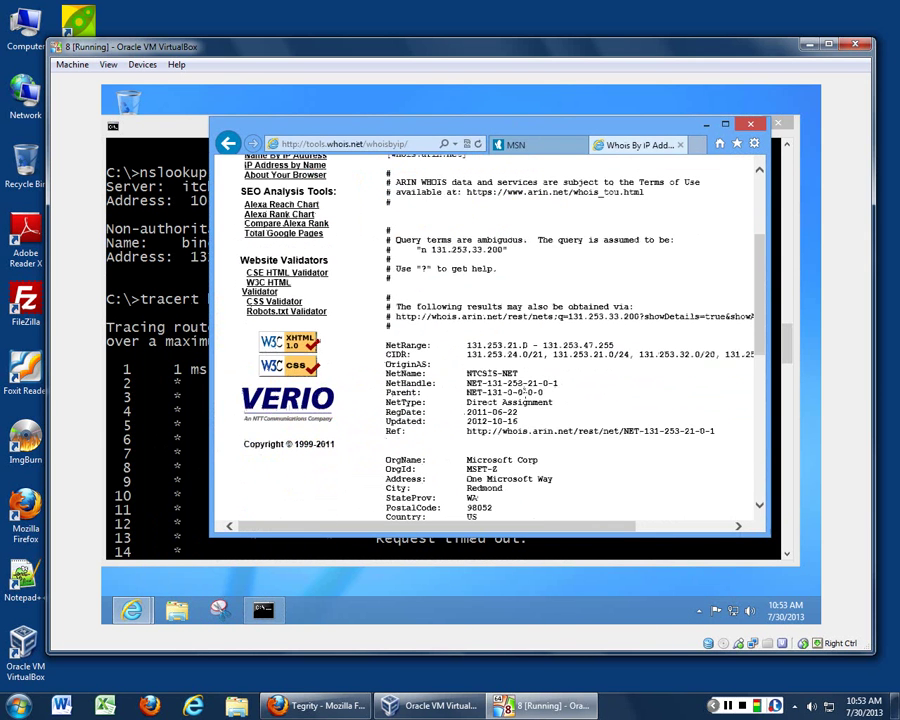
scroll(530, 395, down, 1)
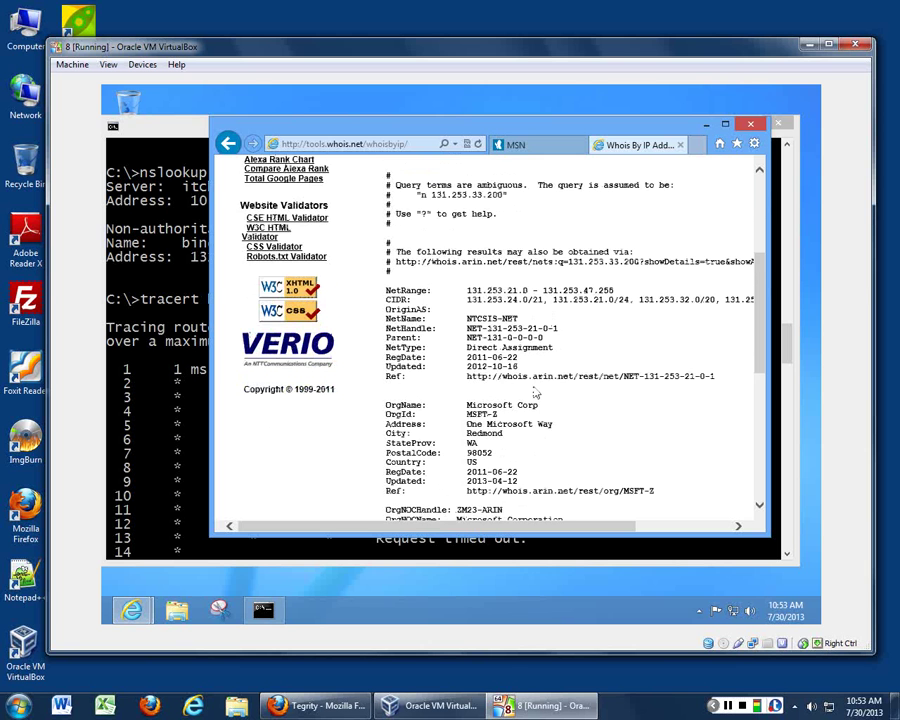
scroll(535, 393, down, 1)
drag(539, 351, 467, 351)
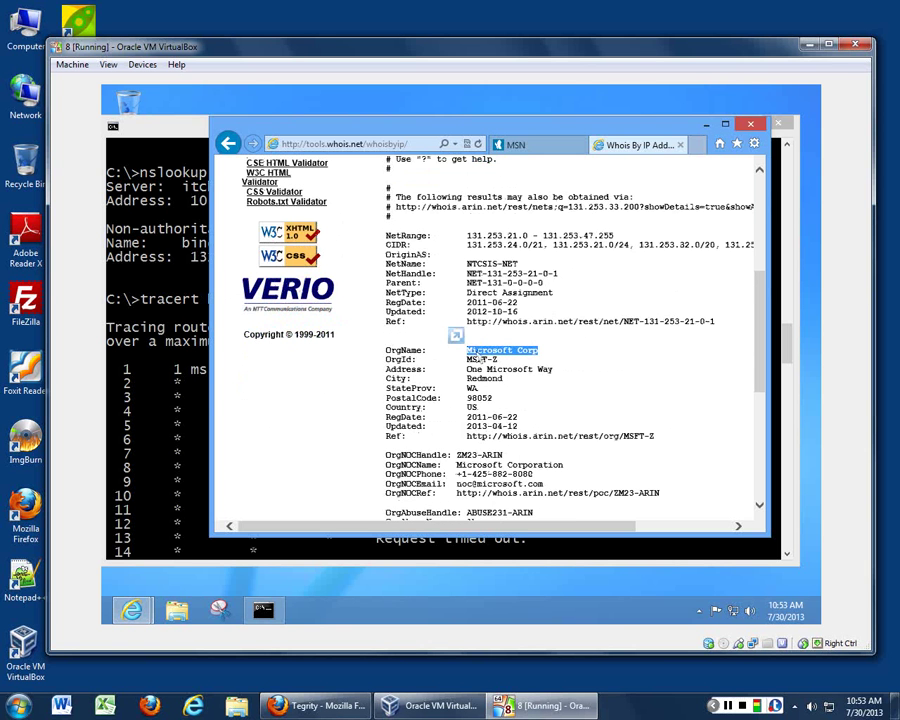
drag(576, 127, 537, 135)
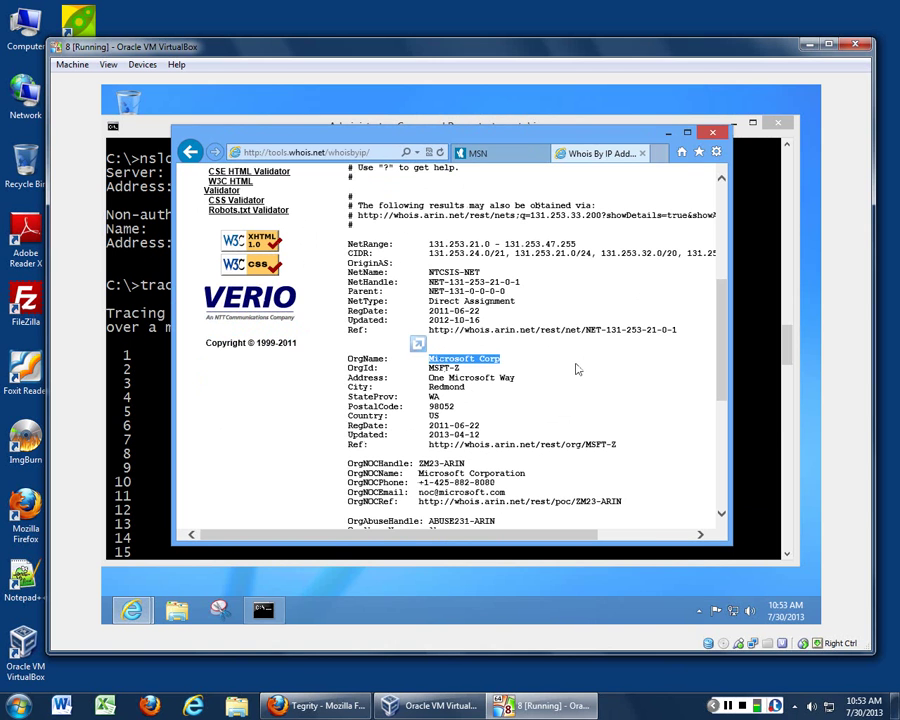
scroll(570, 366, down, 1)
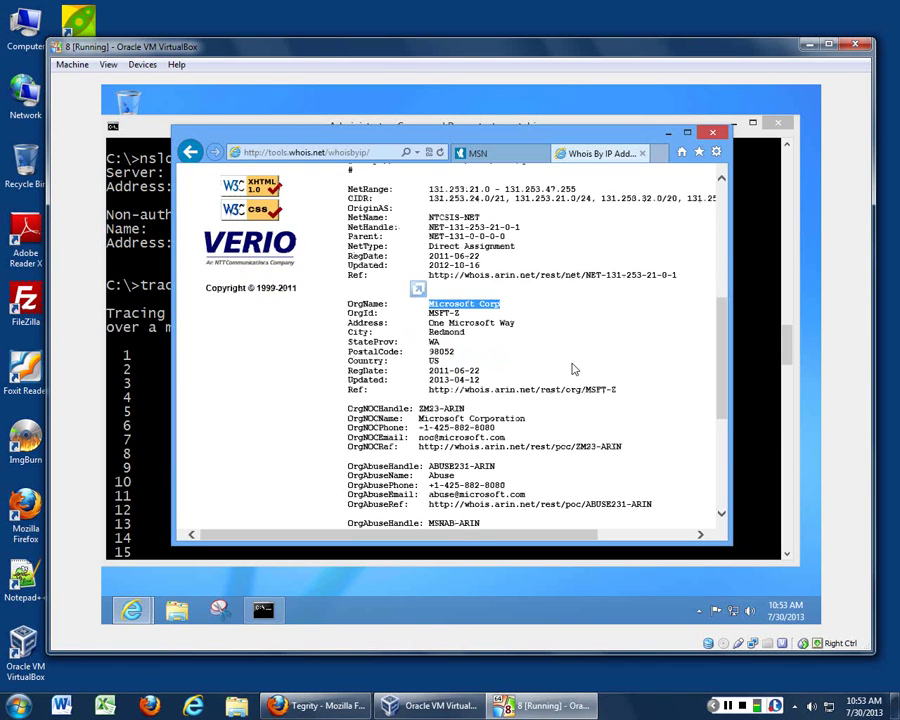
scroll(550, 366, down, 1)
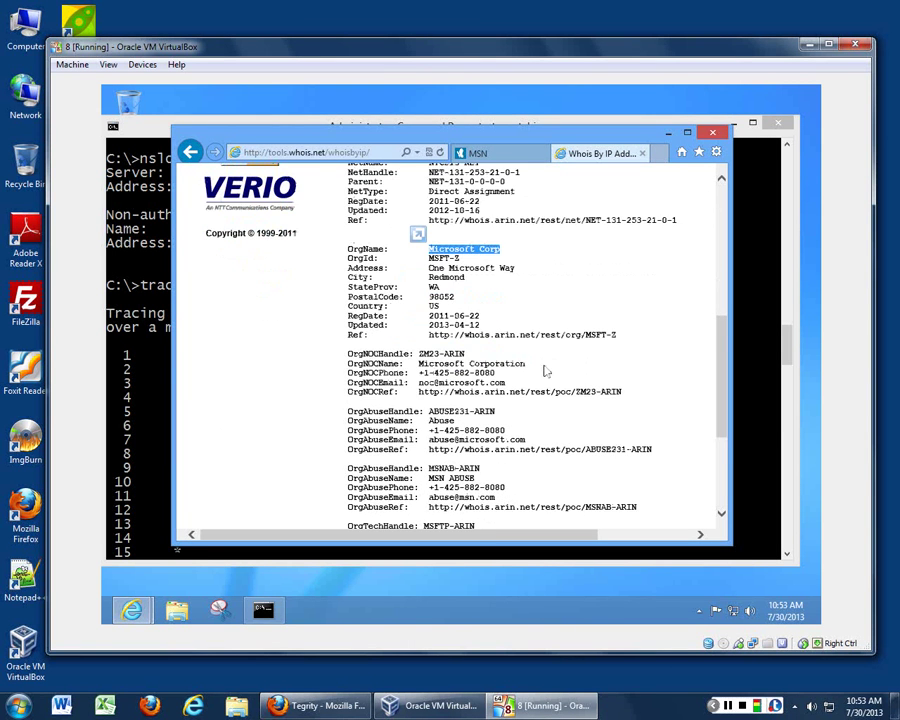
scroll(545, 366, down, 1)
Step: Select the NOC, abuse, MSN abuse and tech contact e-mail lines, then clear the selection
drag(507, 329, 418, 329)
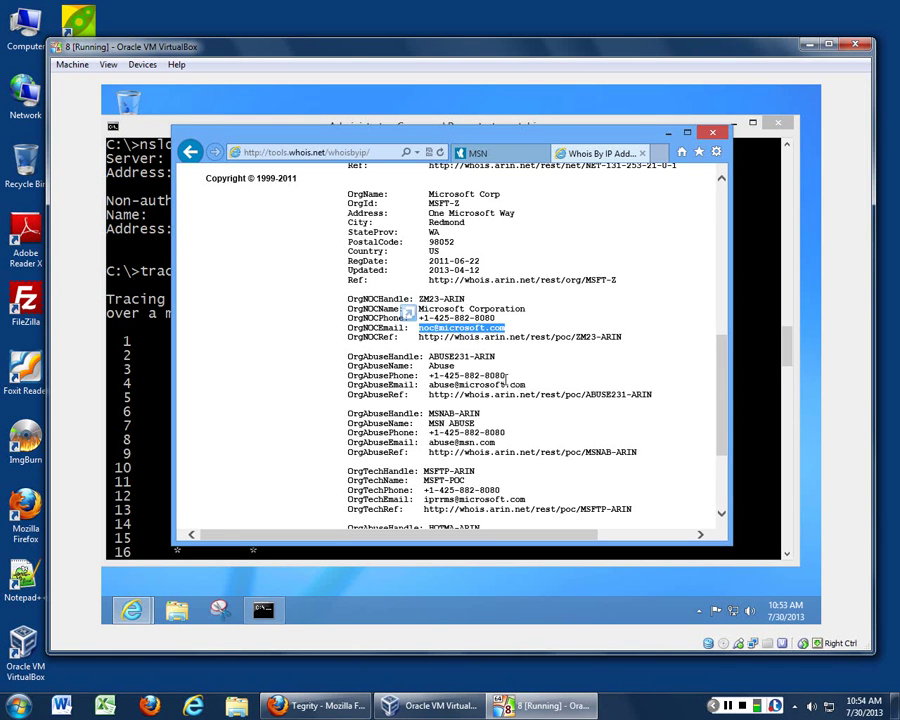
drag(527, 385, 429, 385)
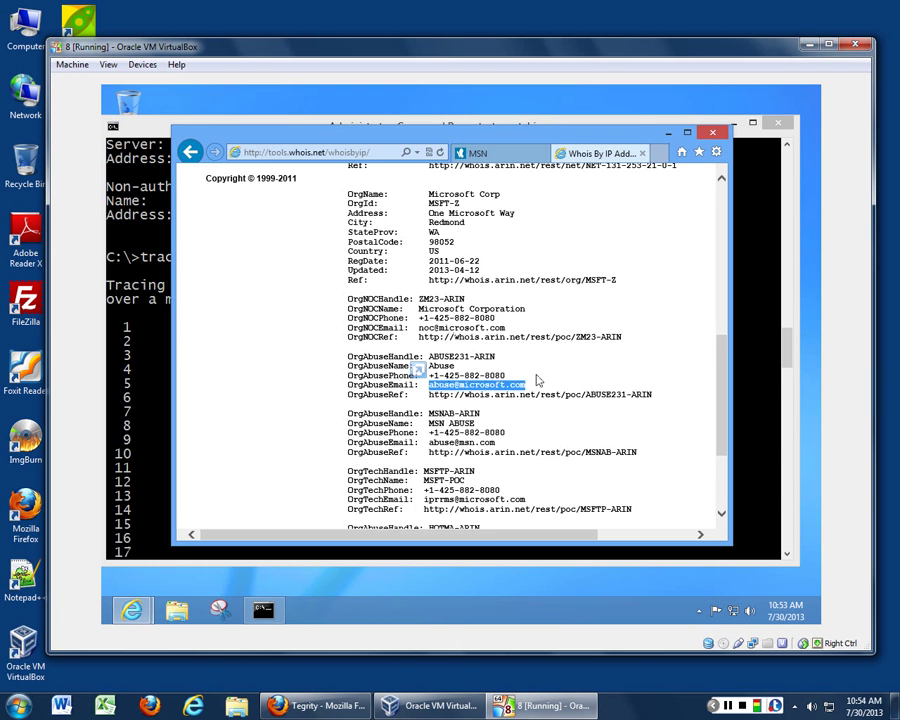
scroll(537, 378, down, 3)
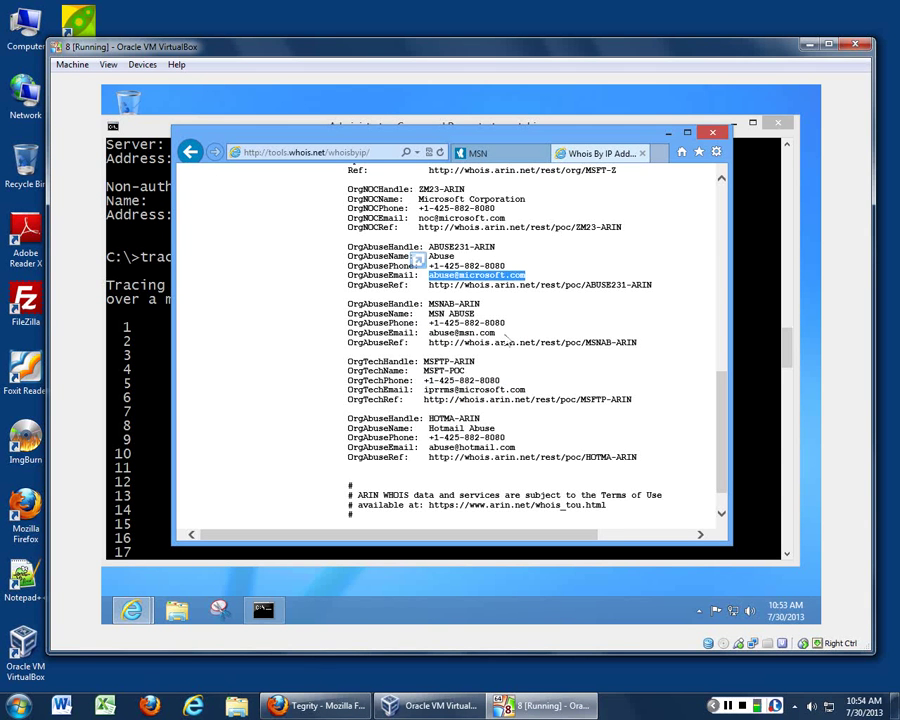
drag(496, 333, 430, 334)
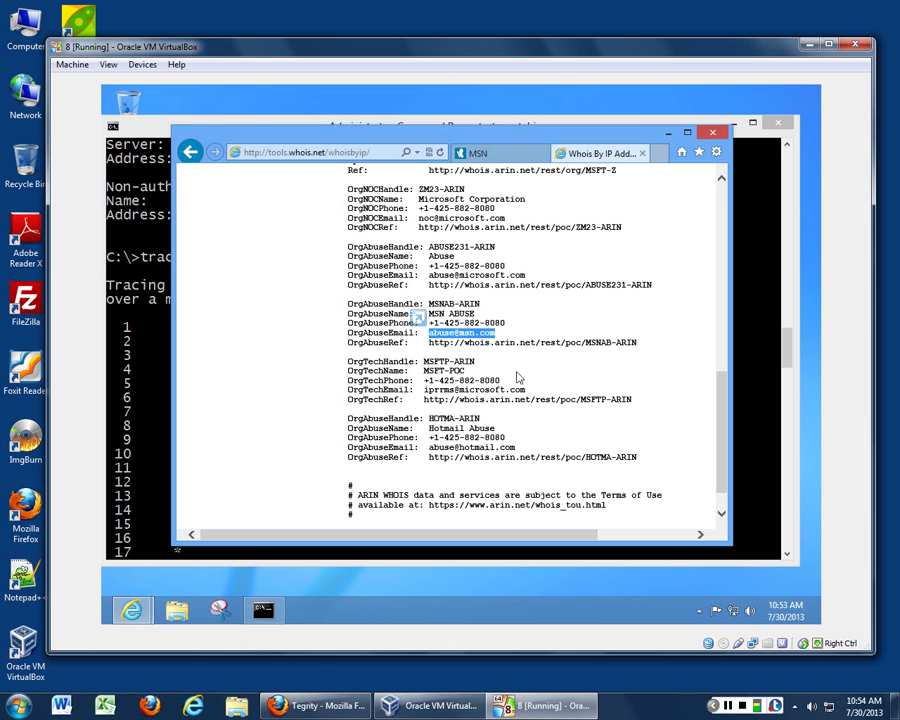
drag(511, 391, 424, 391)
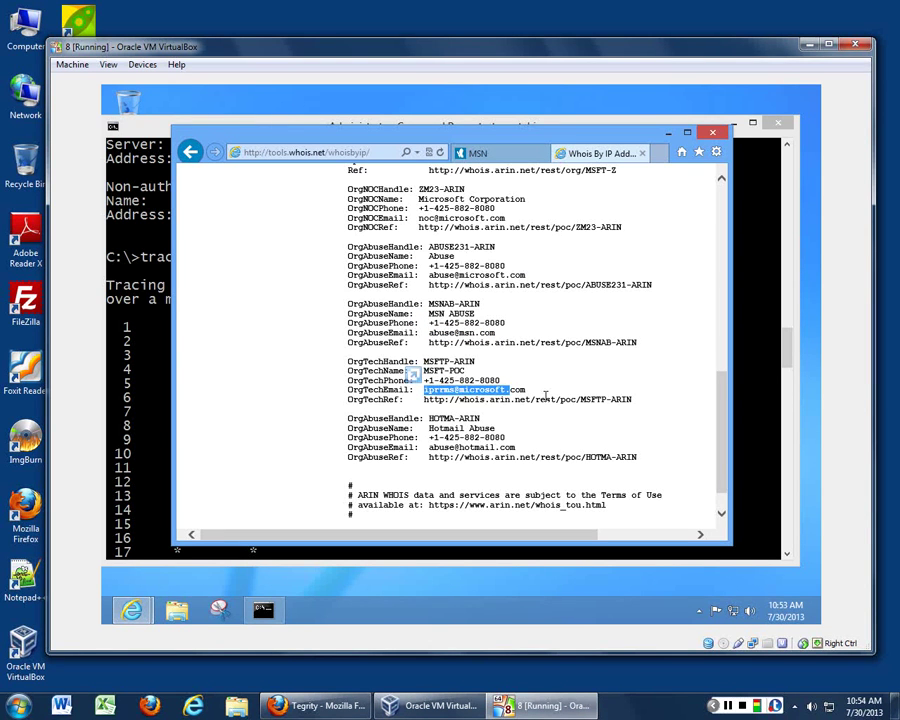
scroll(545, 395, down, 1)
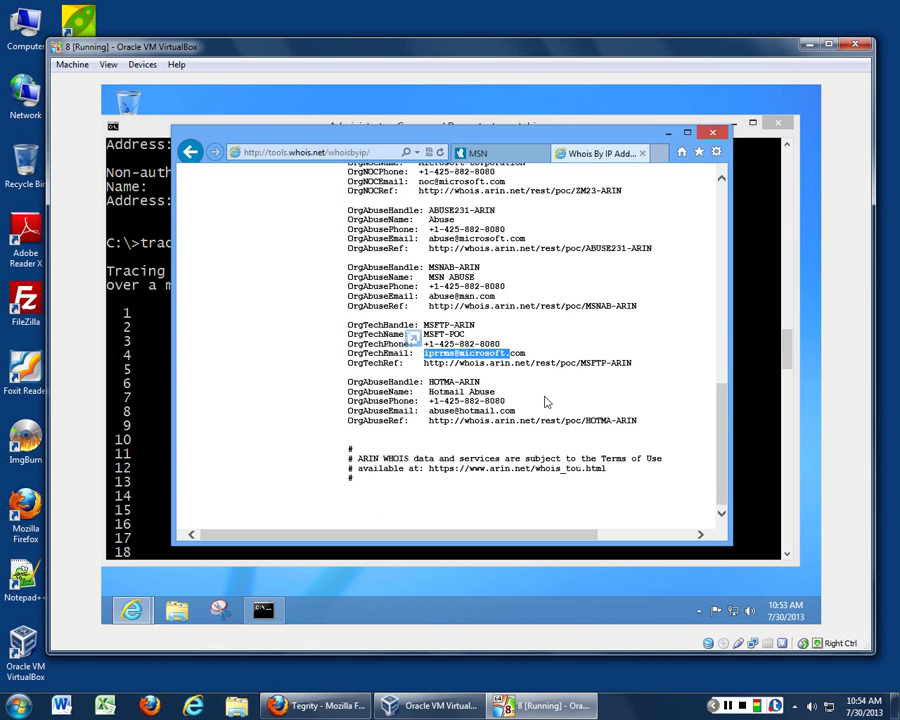
click(545, 401)
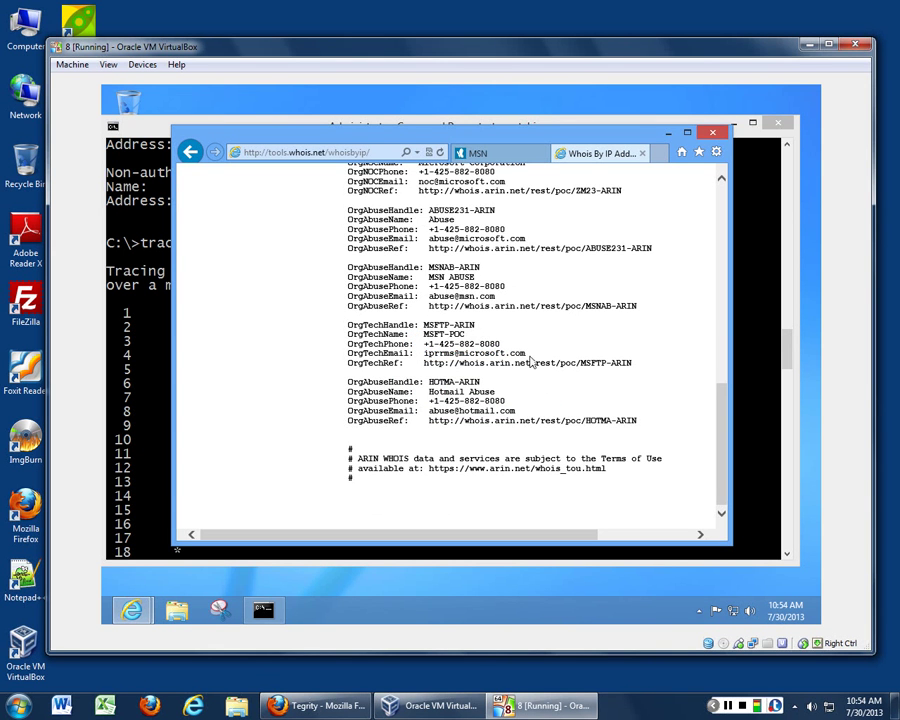
Step: Scroll through the Microsoft Corp WHOIS record and return toward the top
scroll(530, 360, up, 5)
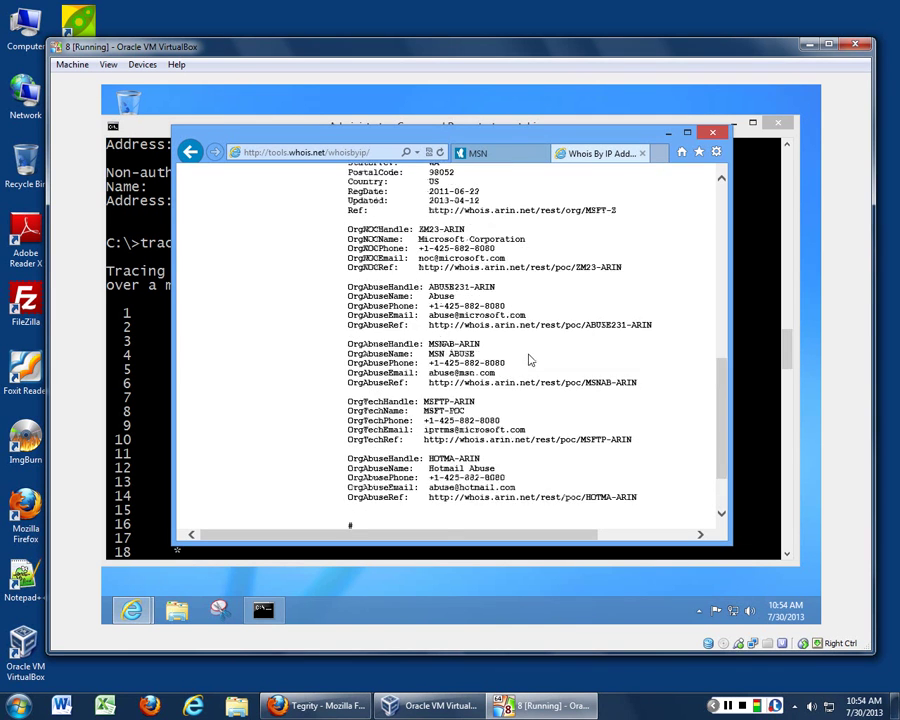
scroll(531, 358, down, 1)
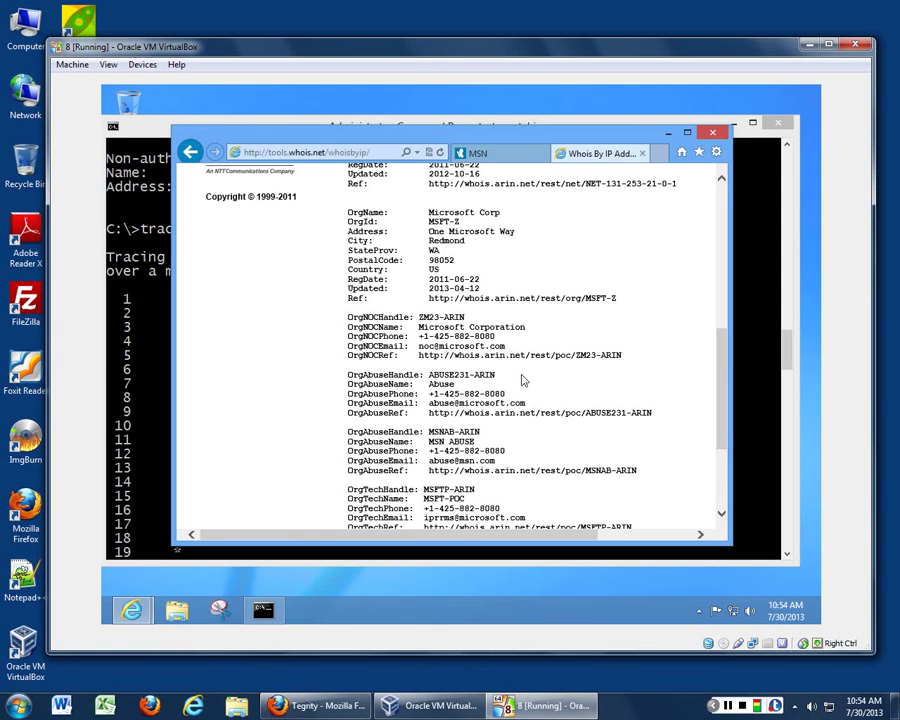
scroll(522, 380, down, 2)
scroll(522, 380, down, 1)
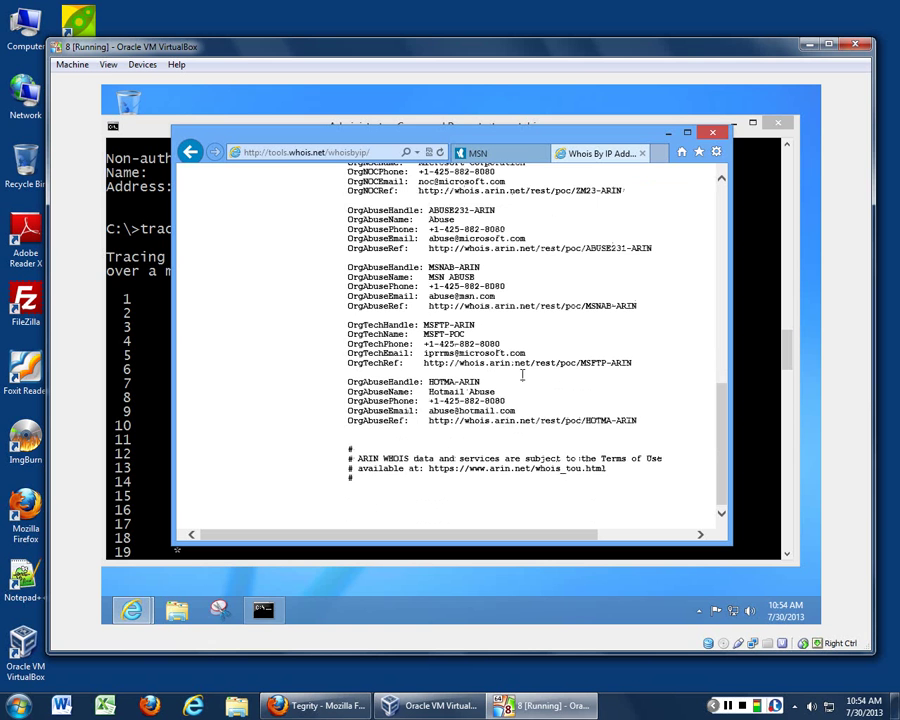
scroll(522, 376, up, 10)
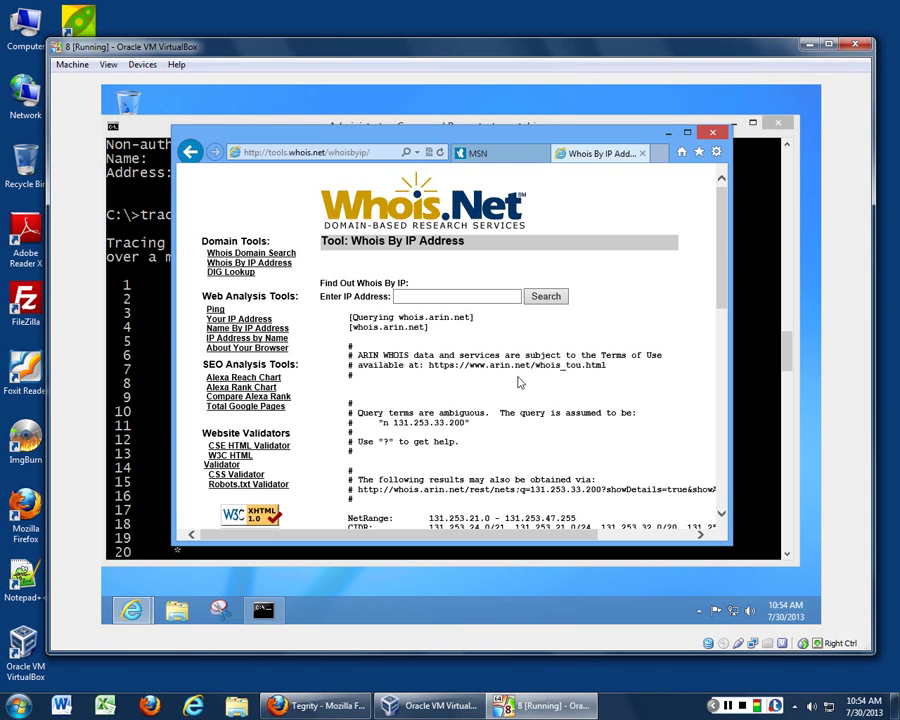
Step: Minimize the Whois browser and stop the bing.com tracert with Ctrl+C at hop 22
click(673, 137)
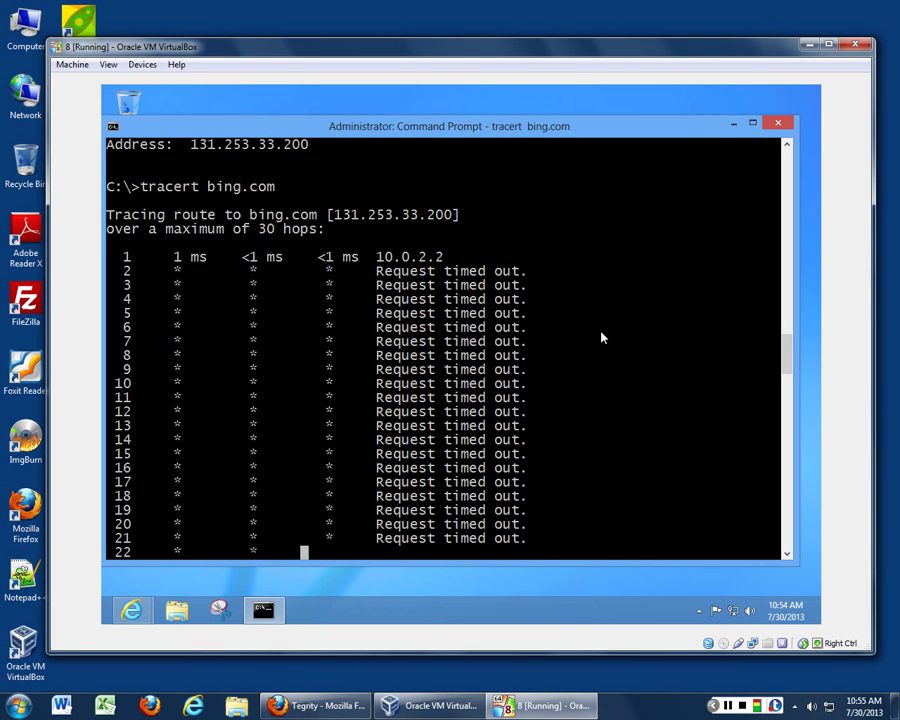
key(ctrl+c)
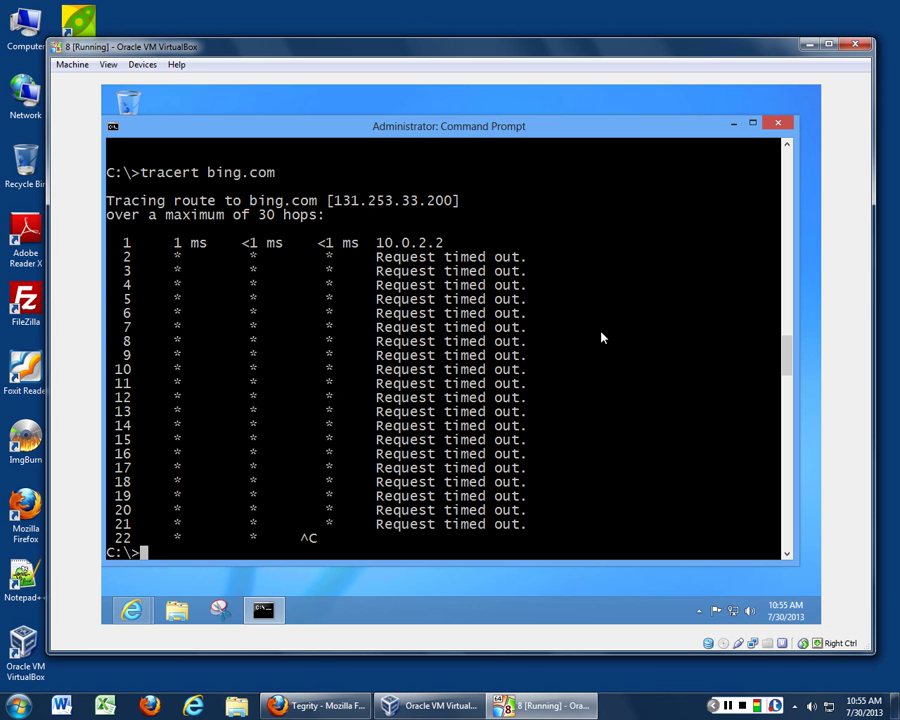
Step: Run ipconfig to show IPv4 address 10.0.2.15 and gateway 10.0.2.2
text(ping 10.)
key(Escape)
text(ipcinfig)
key(Return)
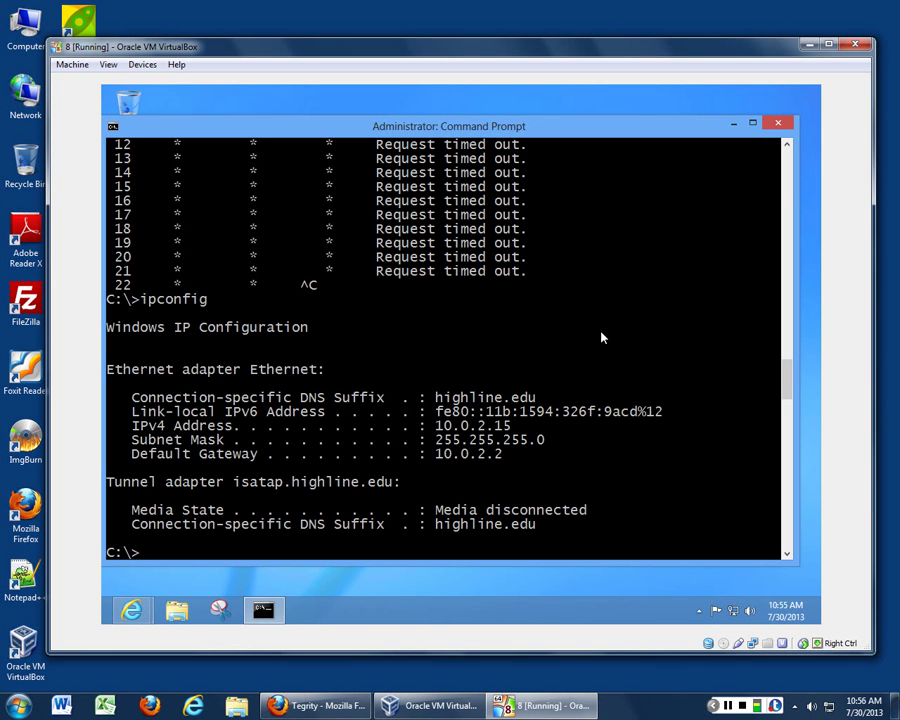
Step: Ping 10.0.2.2 (0% loss) and bing.com (all 4 packets lost)
text(ping 10.0.2.2)
key(Return)
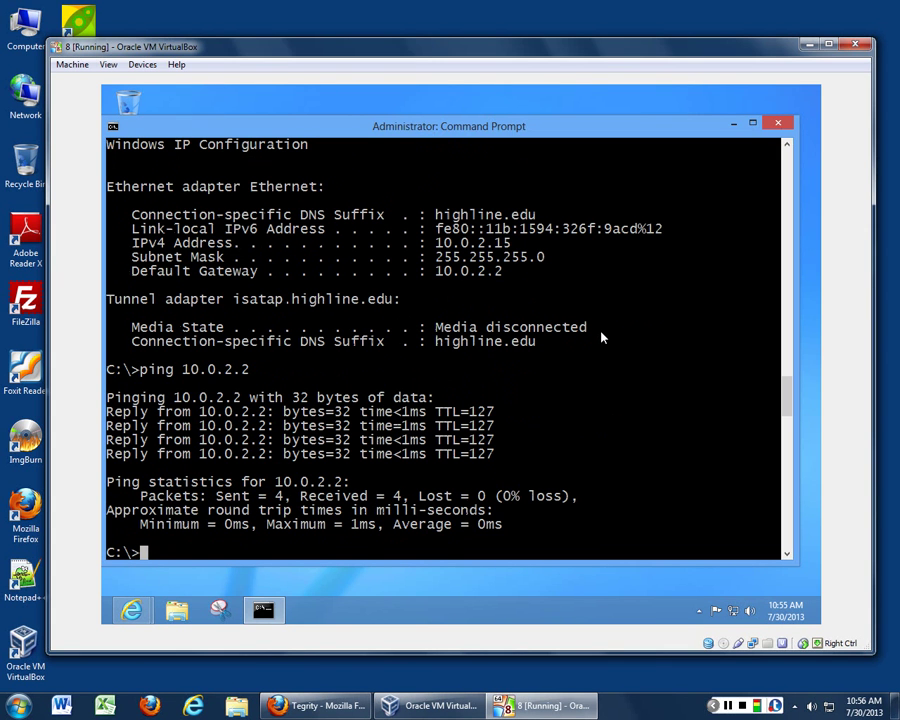
text(ping bing.com)
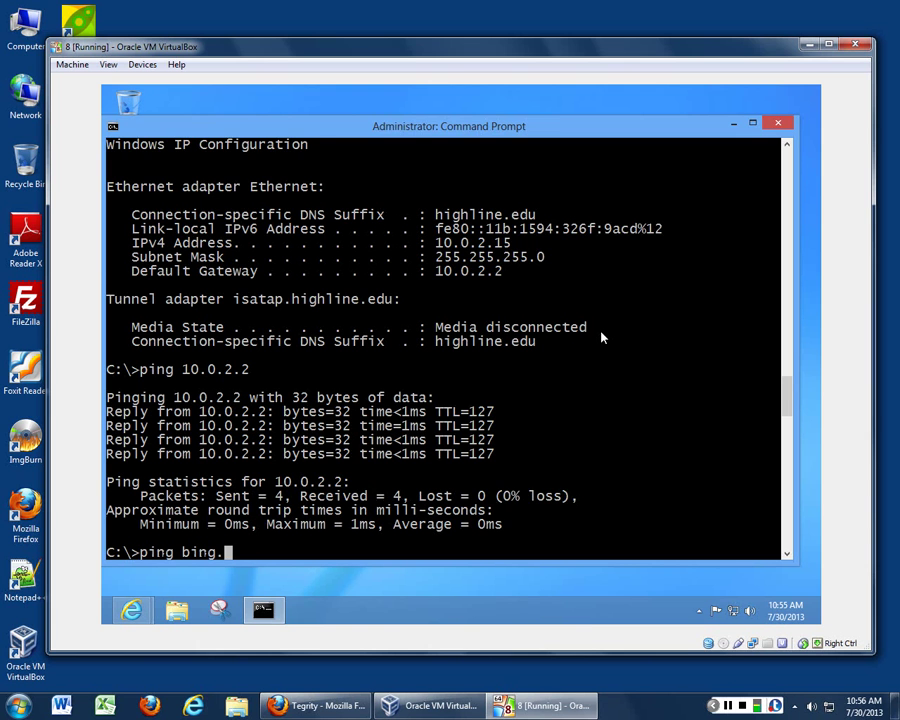
key(Return)
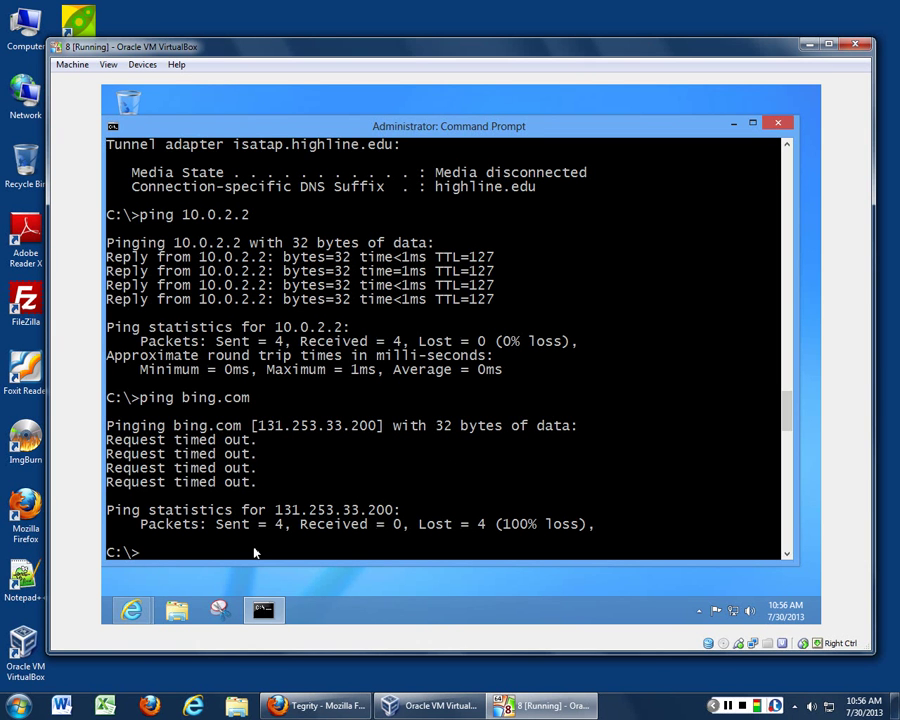
mouse_move(133, 613)
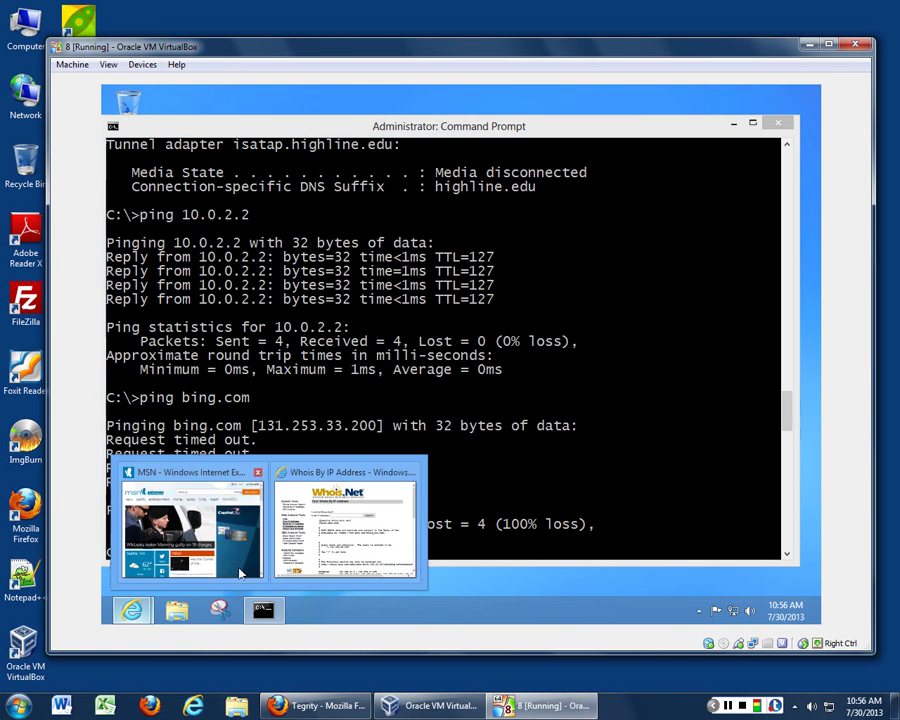
click(333, 475)
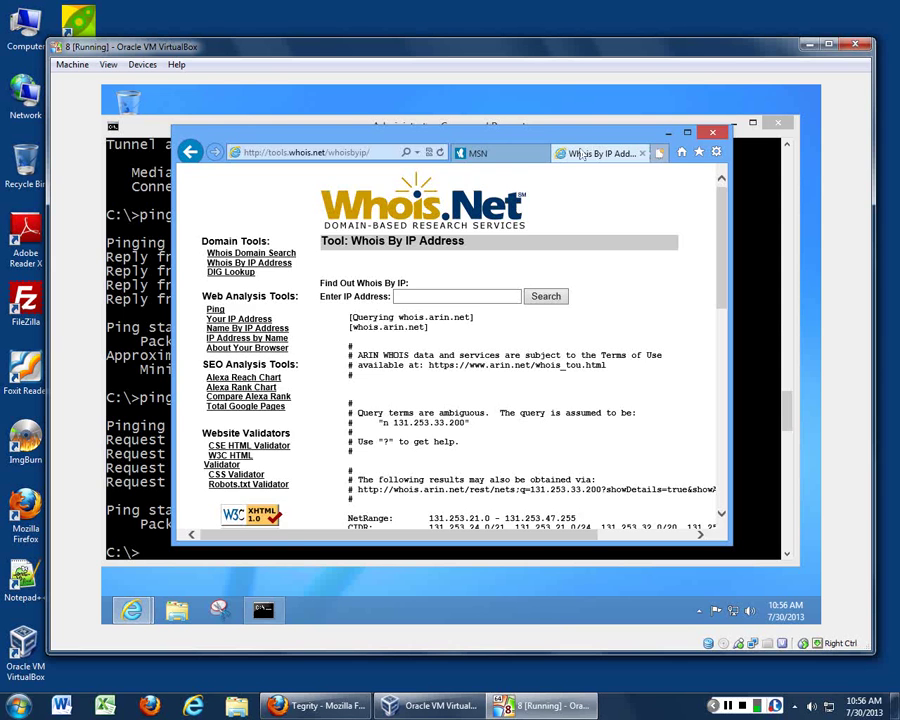
click(492, 154)
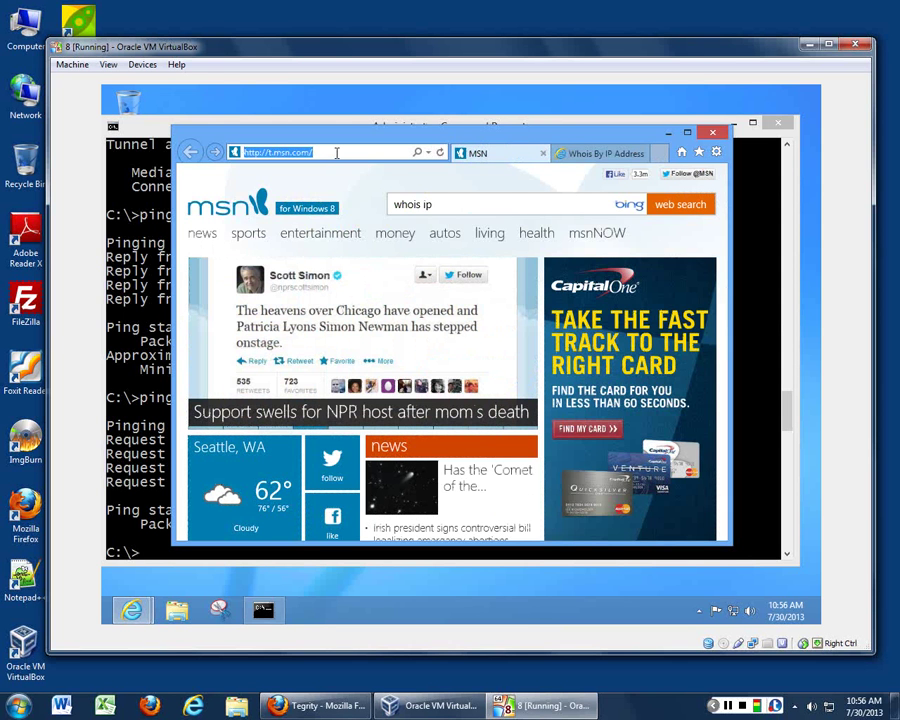
click(337, 153)
text(b)
key(BackSpace)
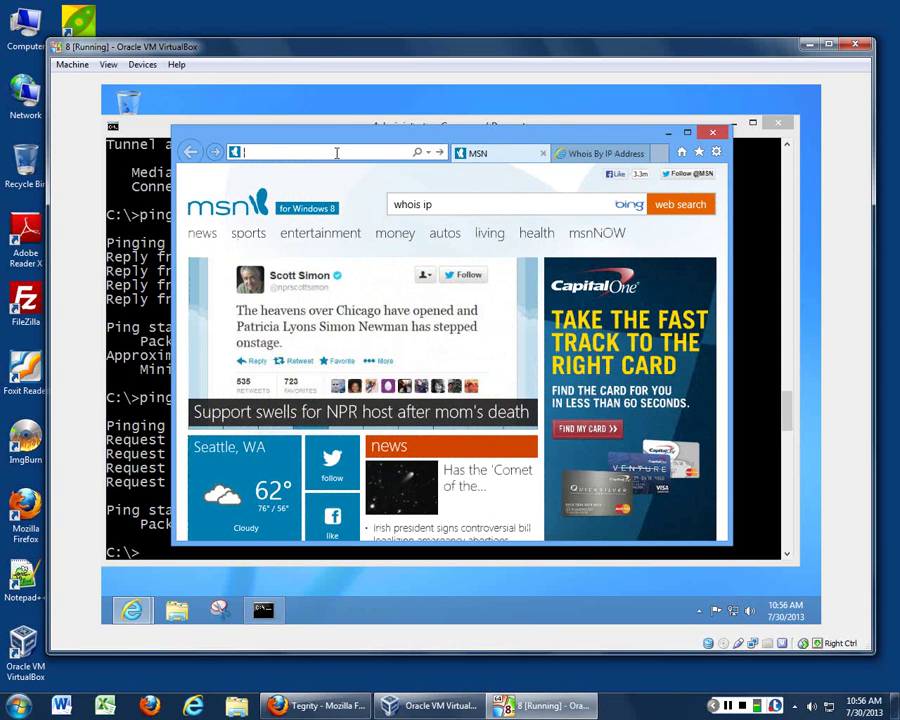
text(bing.com/)
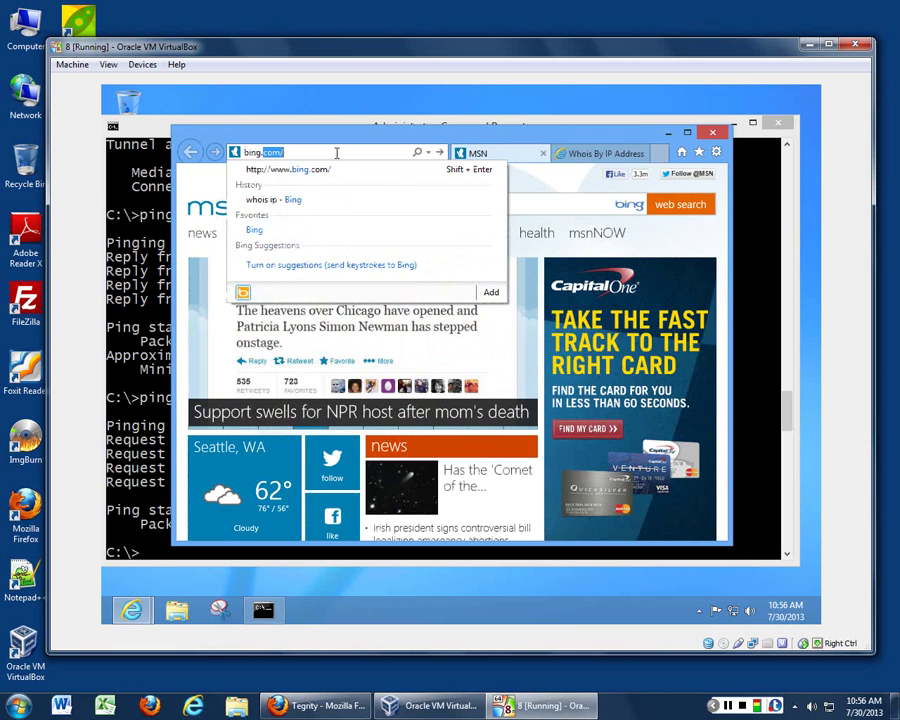
key(Return)
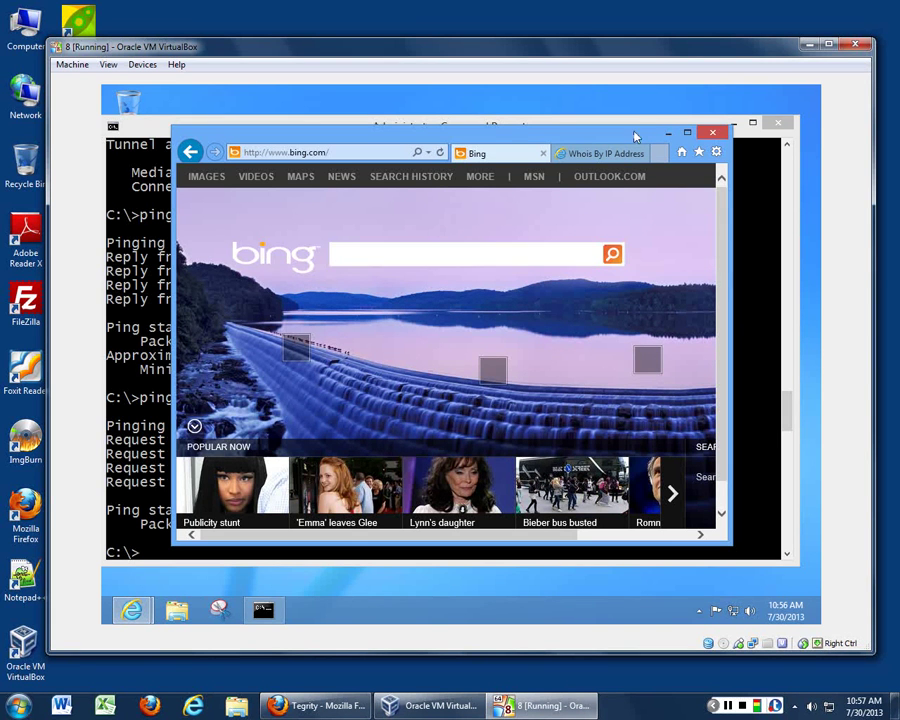
click(670, 137)
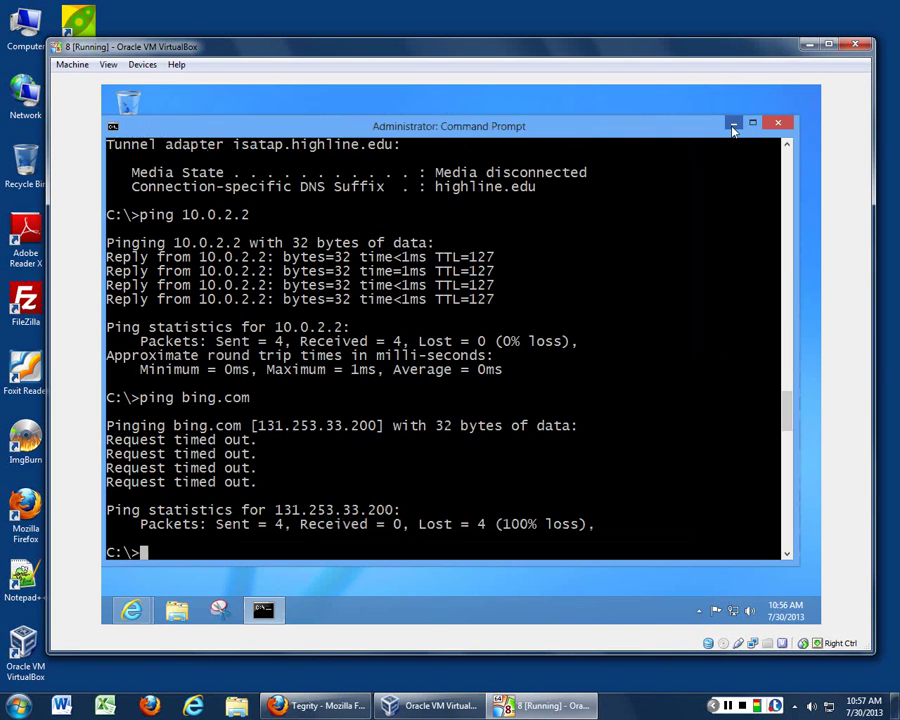
Step: Minimize the Command Prompt and open the Win+X system-tools menu from the Start corner
click(733, 124)
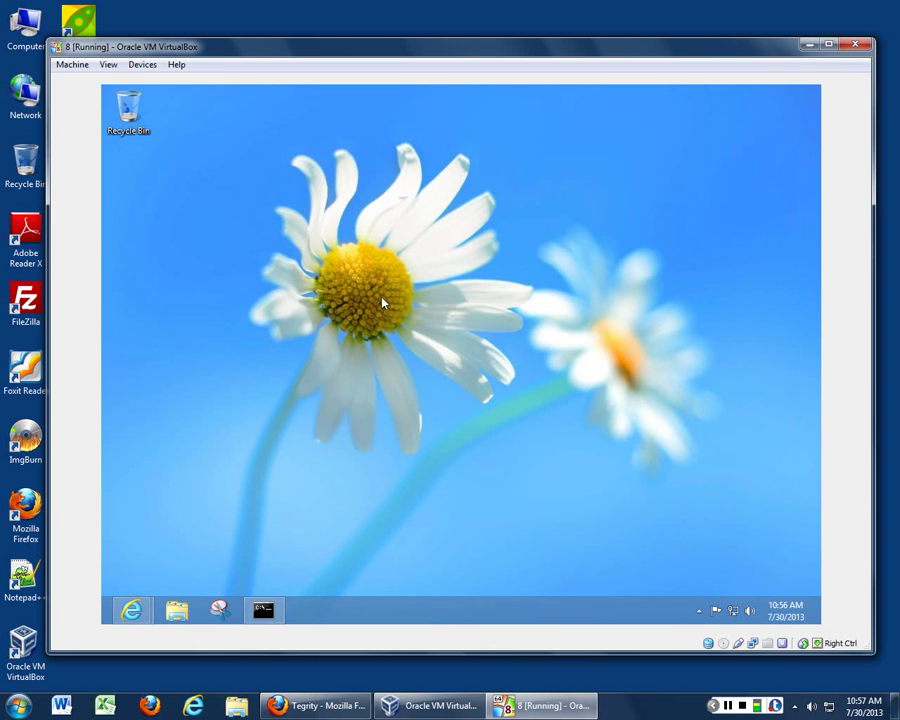
right_click(121, 612)
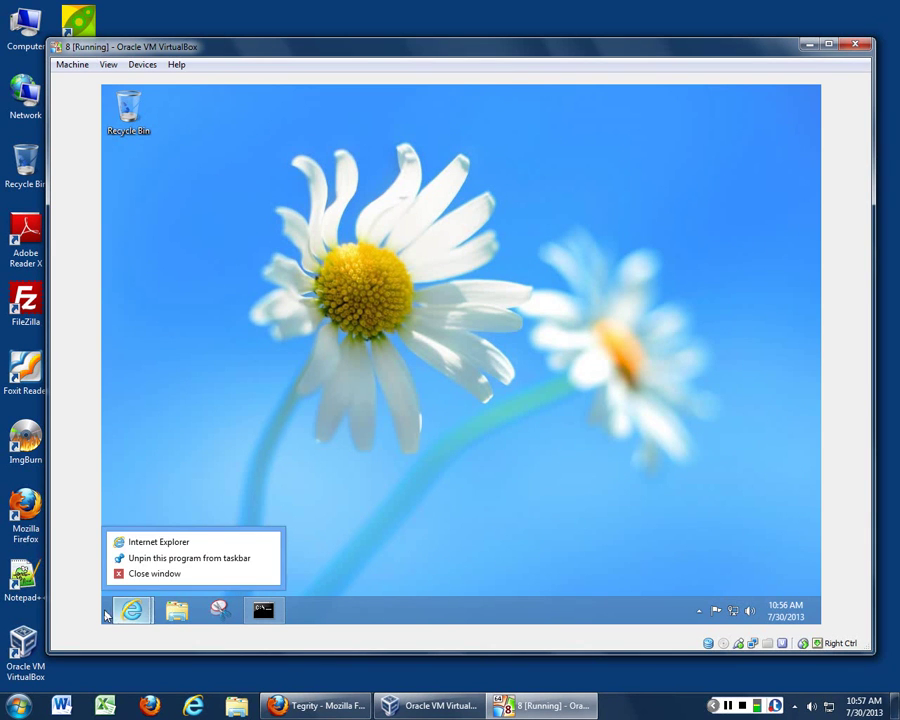
click(181, 492)
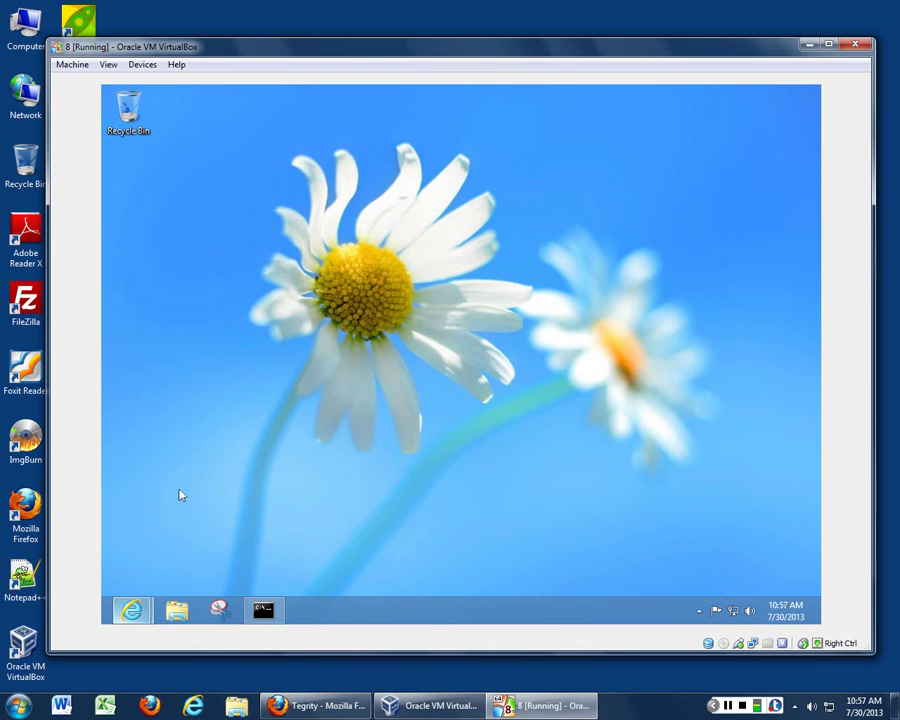
right_click(103, 615)
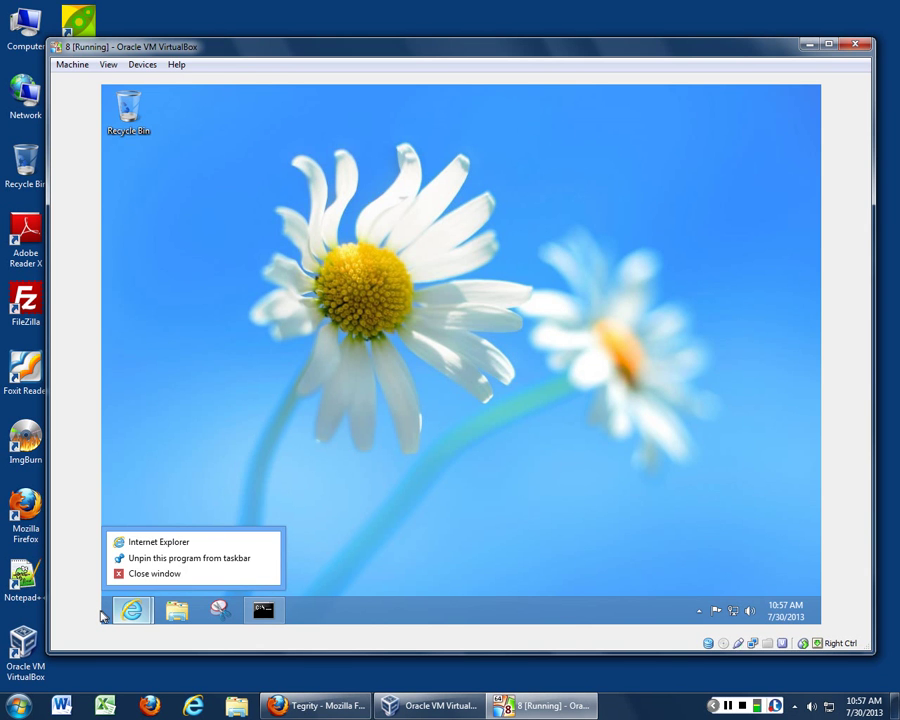
click(181, 513)
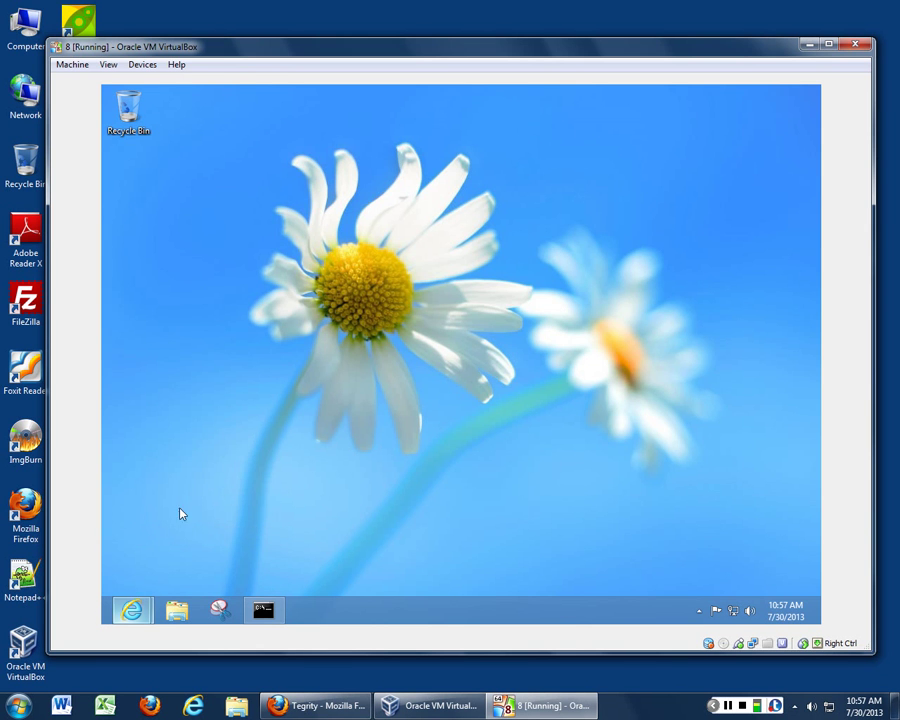
right_click(103, 620)
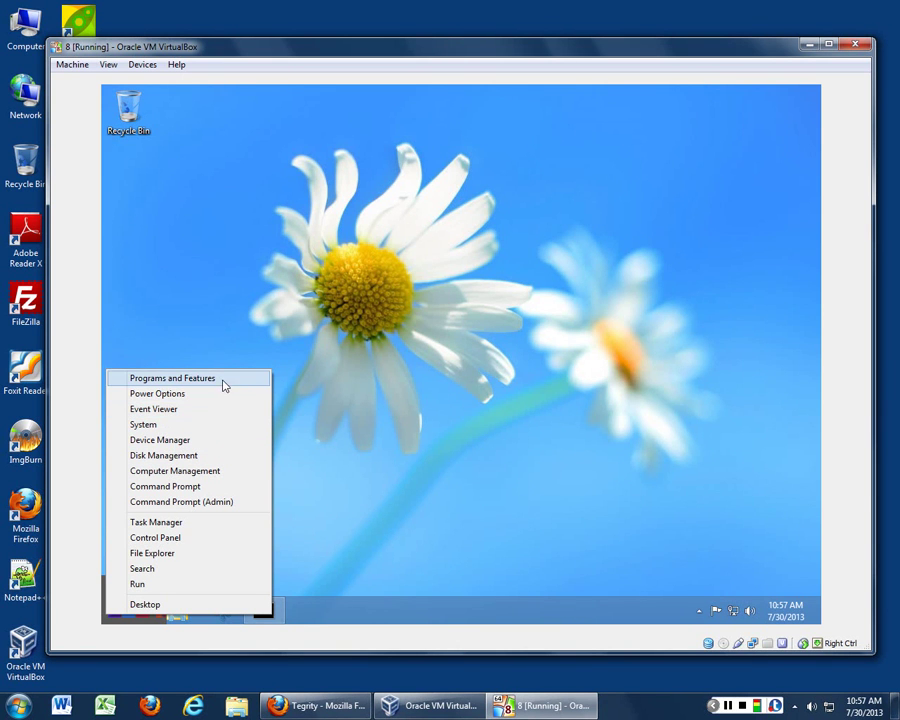
Step: Open Control Panel's Family Safety page showing the passwordless administrator account
click(215, 538)
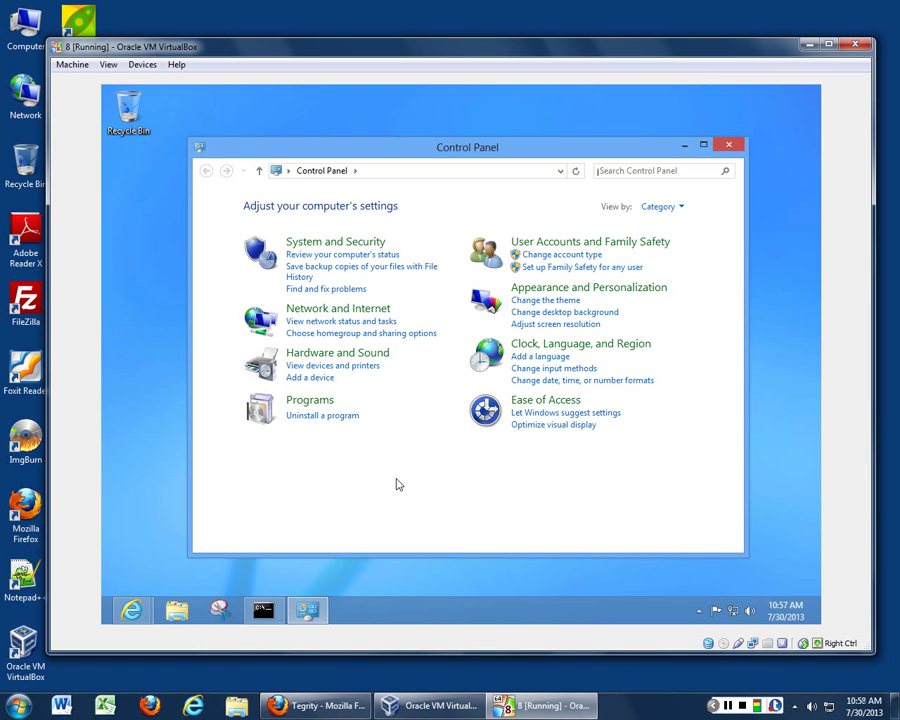
click(591, 267)
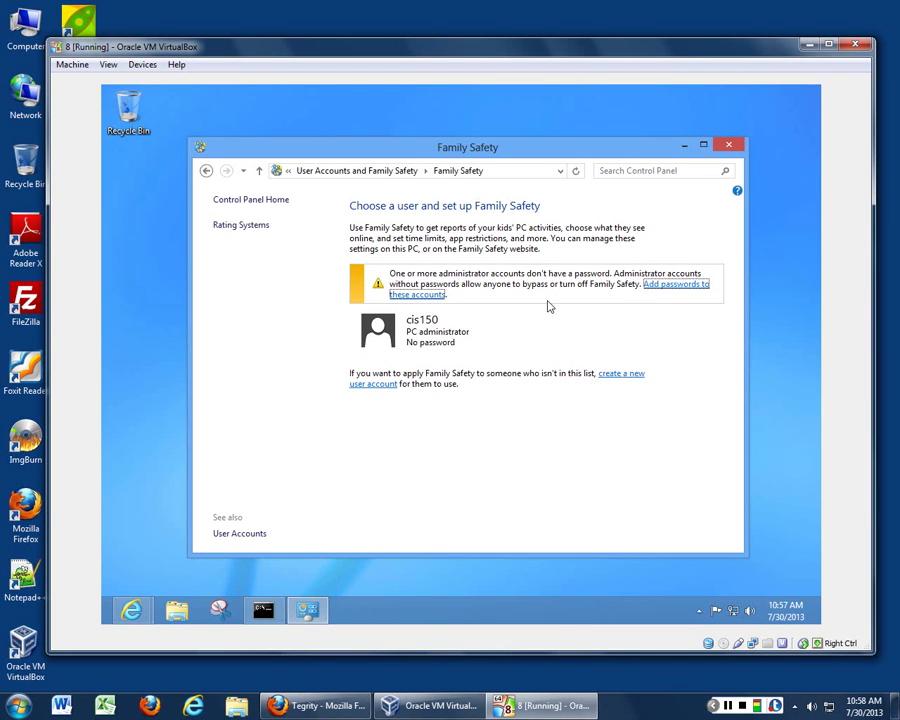
click(206, 171)
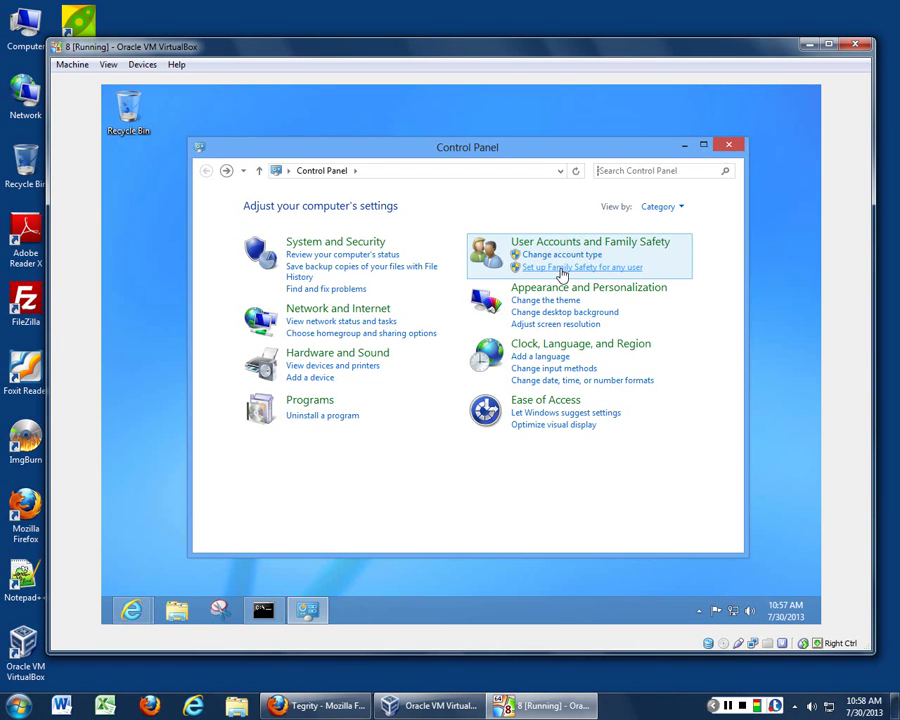
click(561, 270)
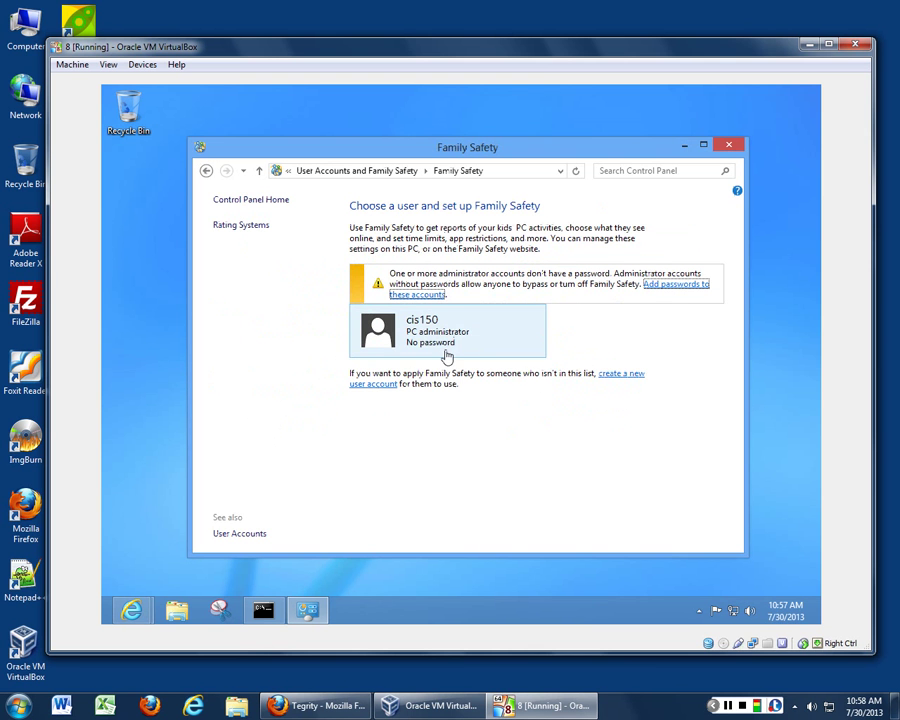
Step: Add a new local account without a Microsoft account, entering a user name, and mark it as a child's account
click(624, 375)
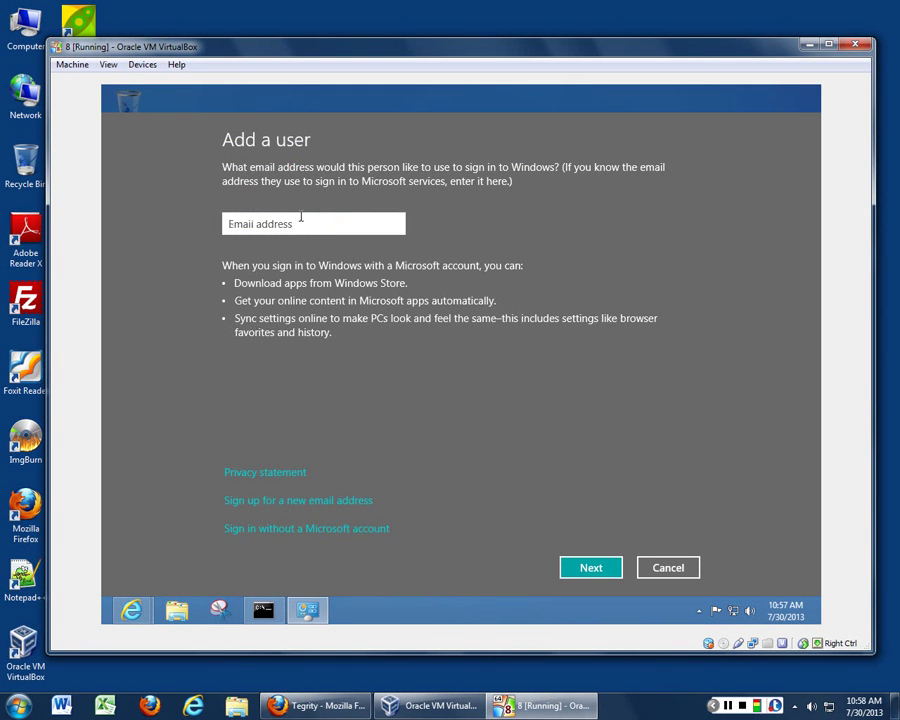
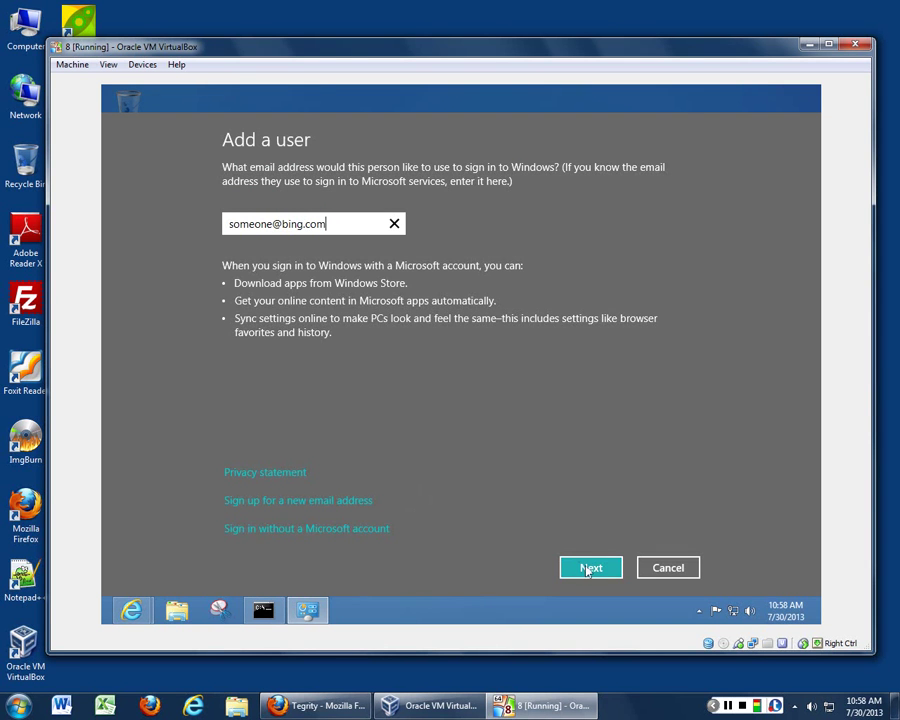
click(315, 532)
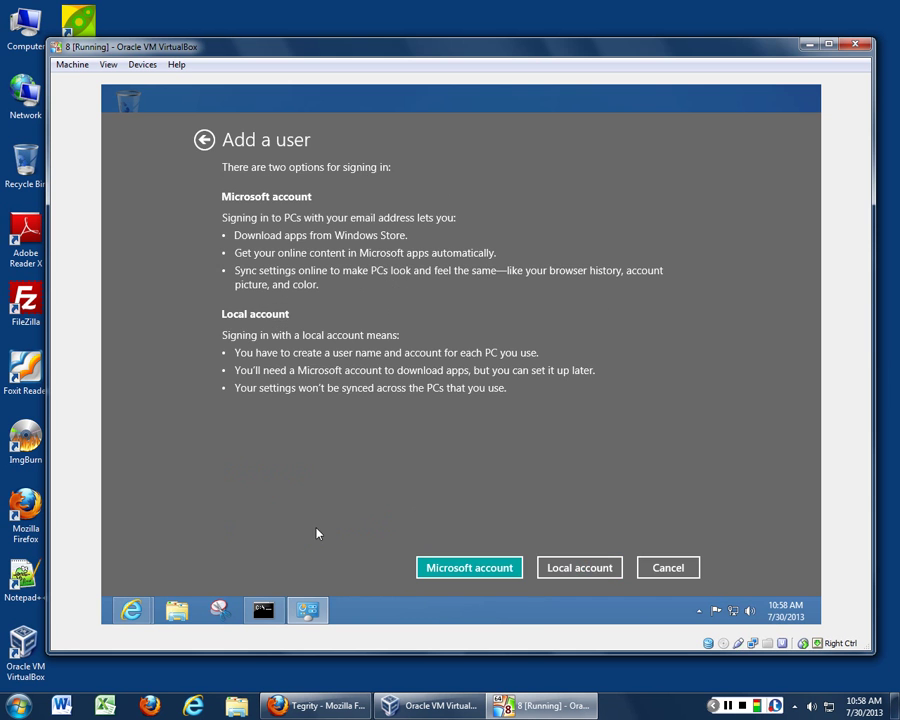
click(568, 569)
text(tammy)
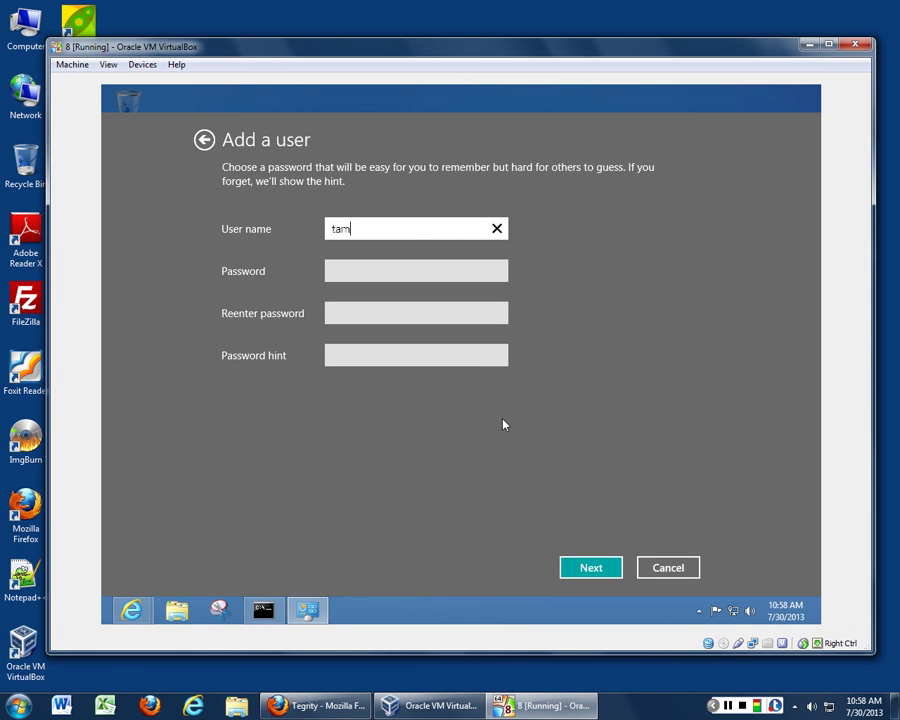
click(603, 574)
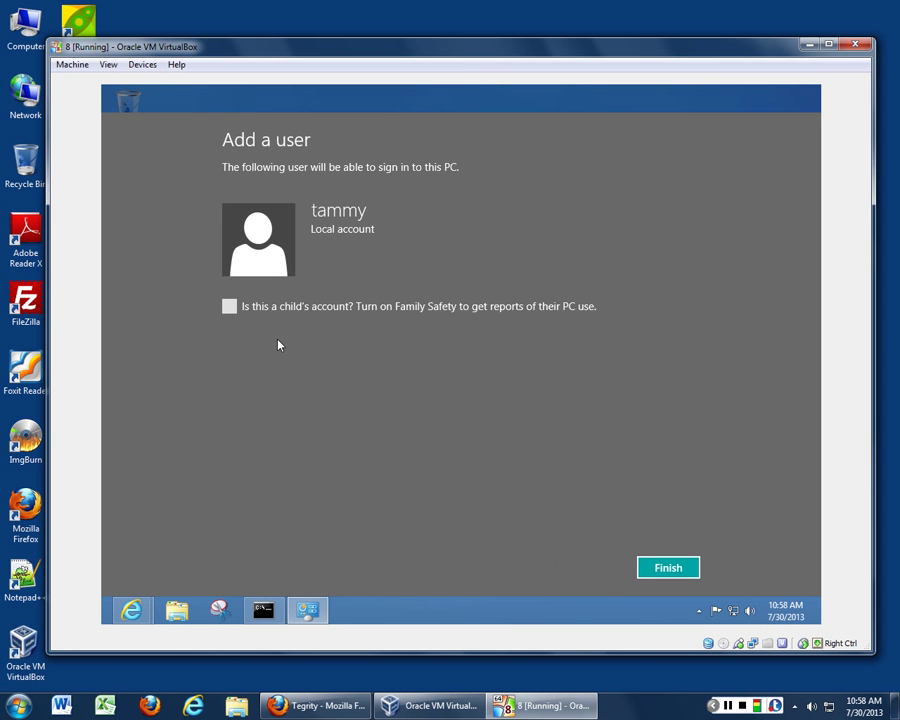
click(229, 307)
Step: Finish adding the user and keep managing Family Safety with a local account
click(677, 567)
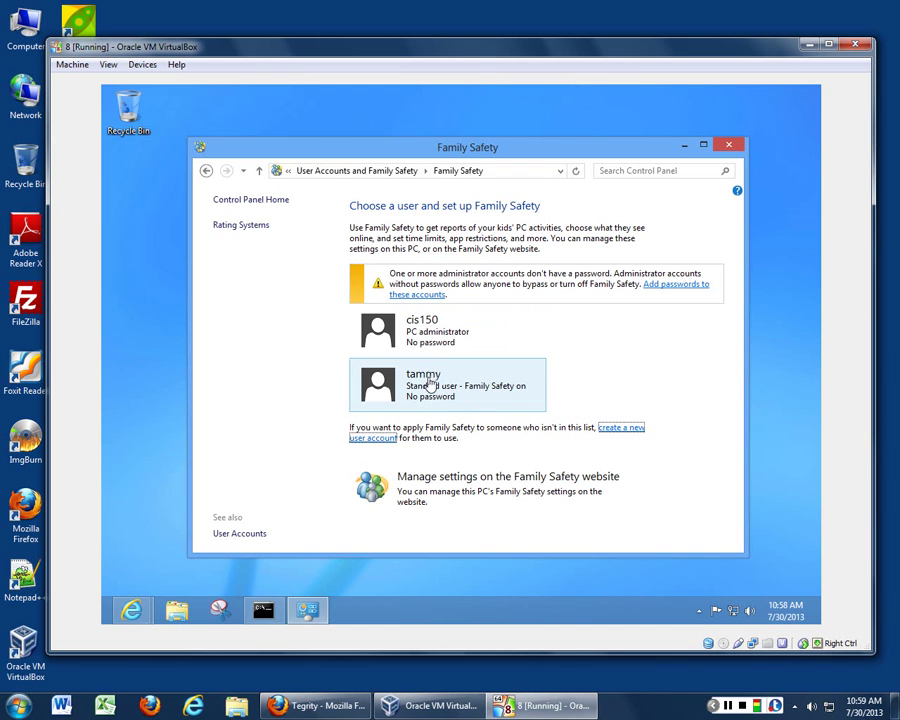
click(494, 494)
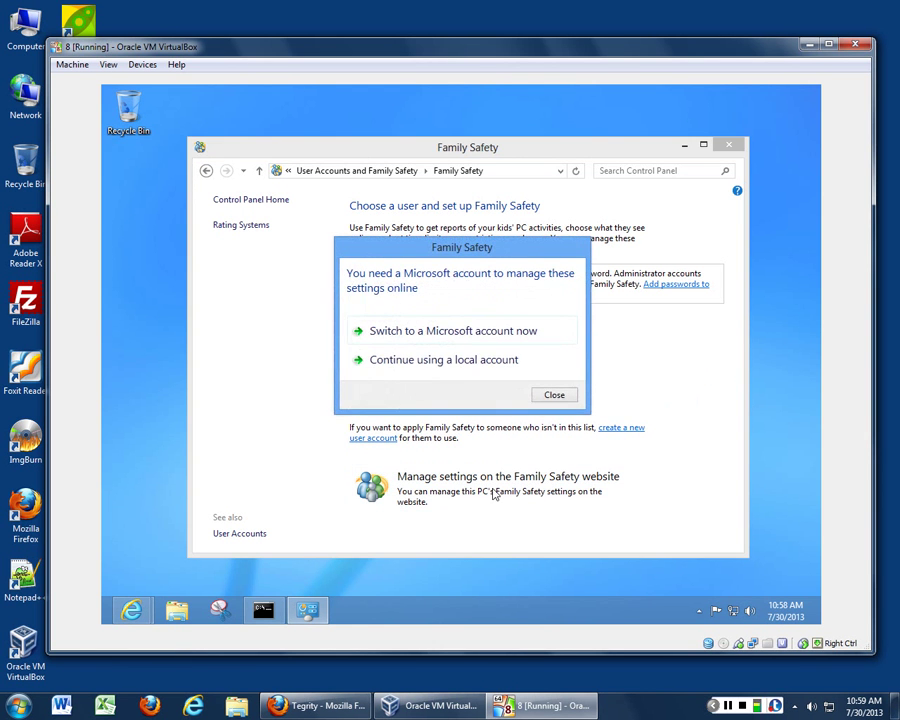
click(483, 364)
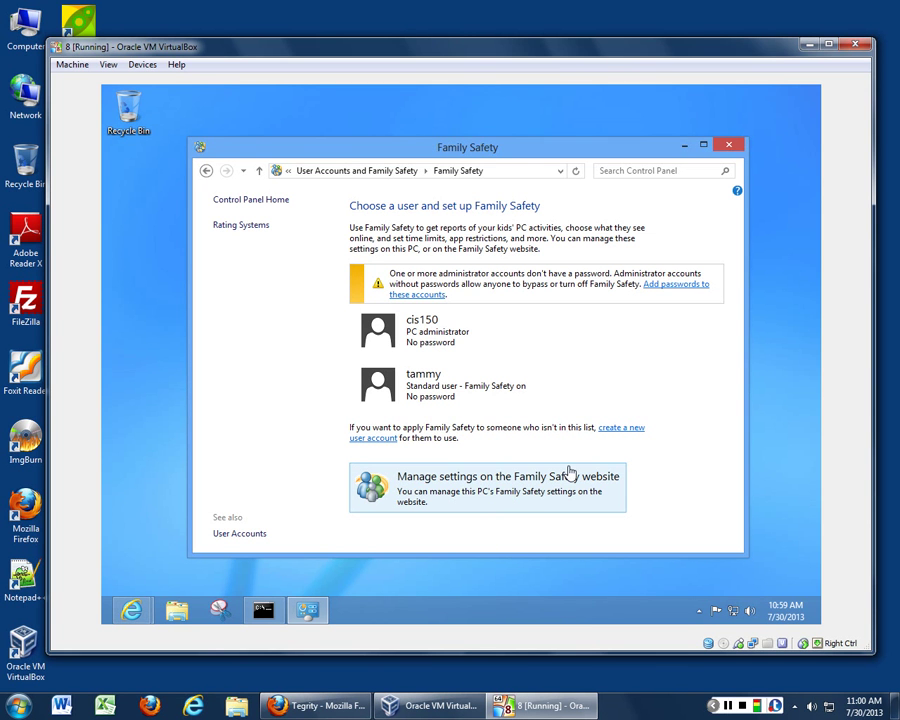
Step: Add a local account (no Microsoft account) with a typed user name, marked as a child's account
click(621, 433)
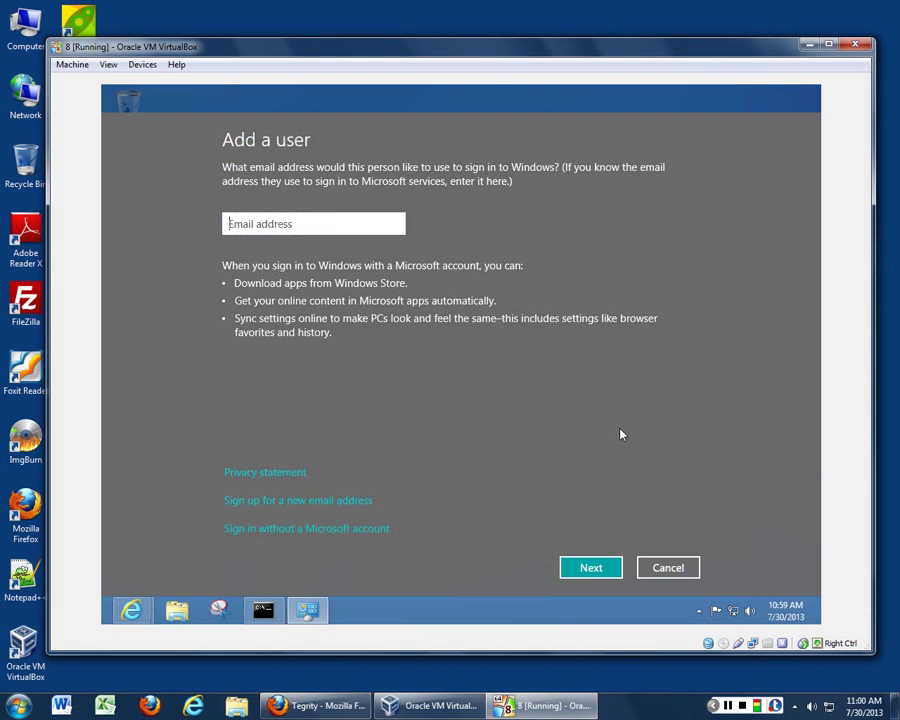
click(314, 530)
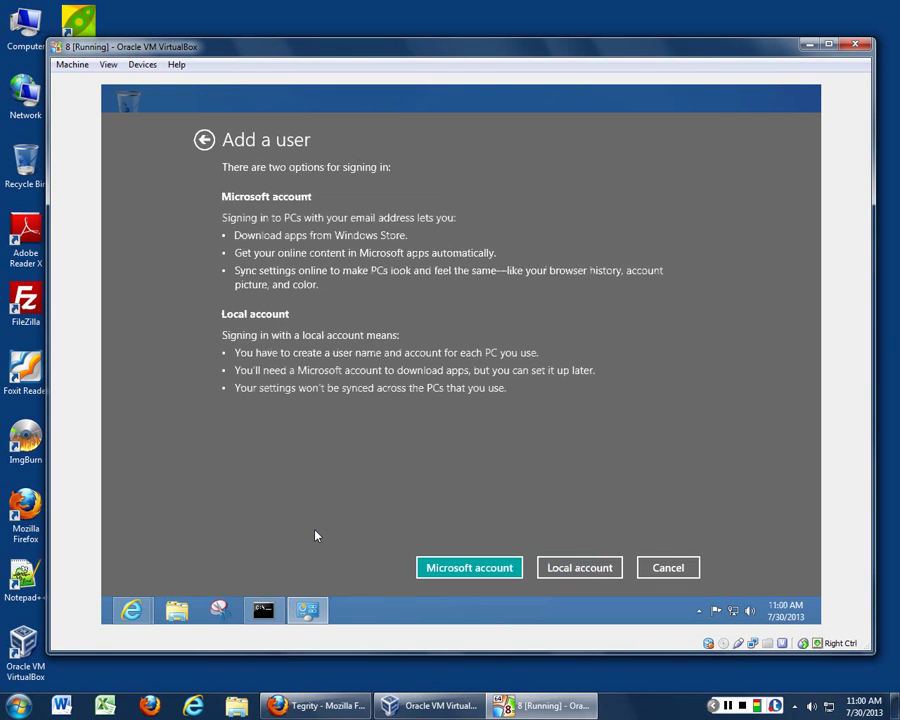
click(584, 575)
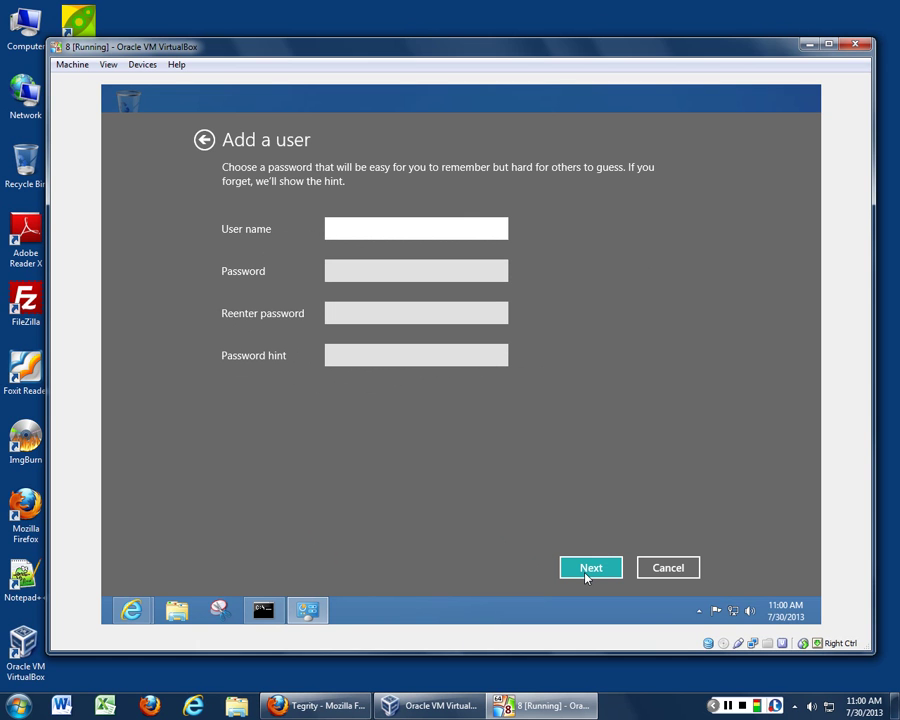
text(goeb)
key(BackSpace)
key(BackSpace)
key(BackSpace)
key(BackSpace)
text(jobbob)
click(602, 576)
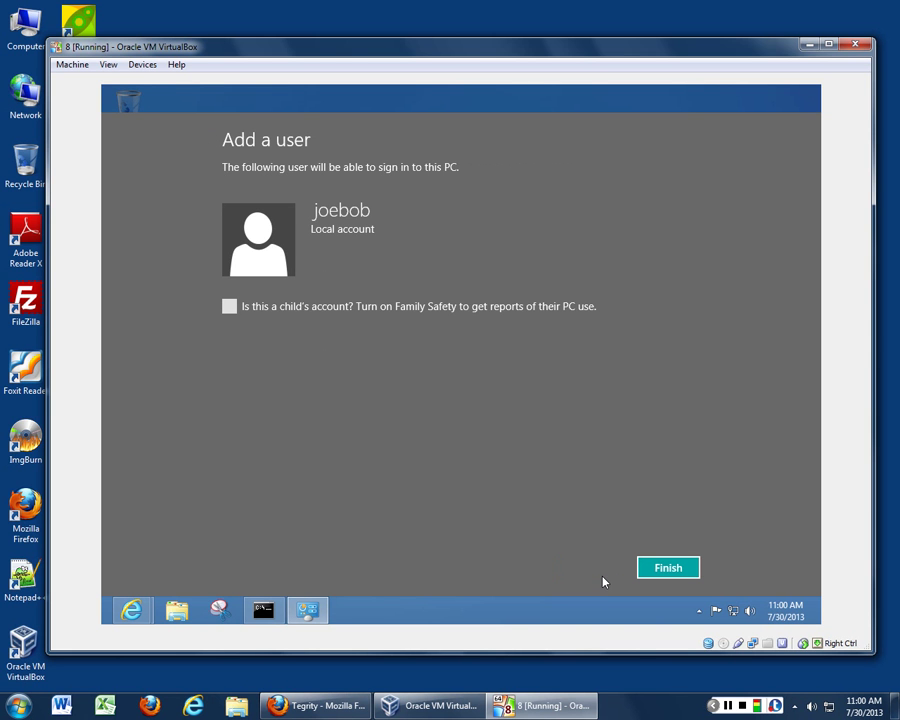
click(229, 308)
click(657, 572)
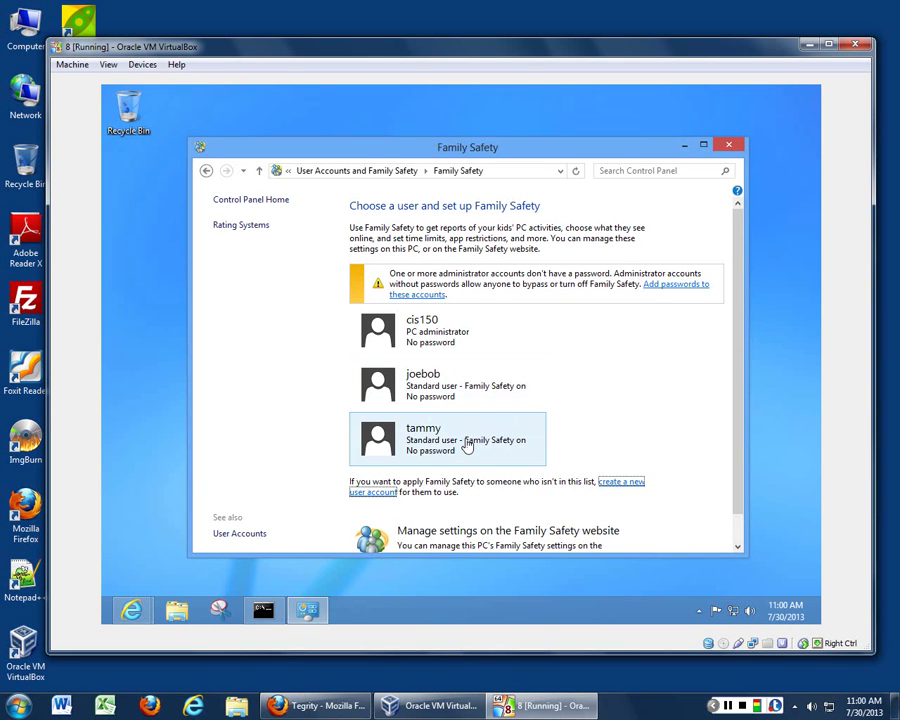
Step: Start adding another user from further down the Family Safety page
scroll(480, 455, down, 1)
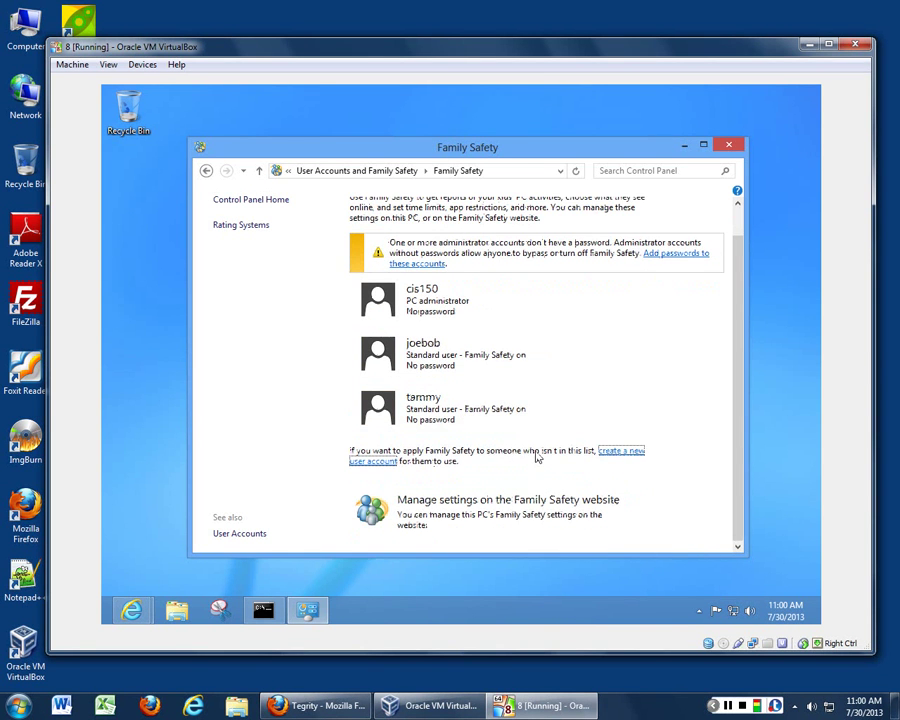
click(626, 453)
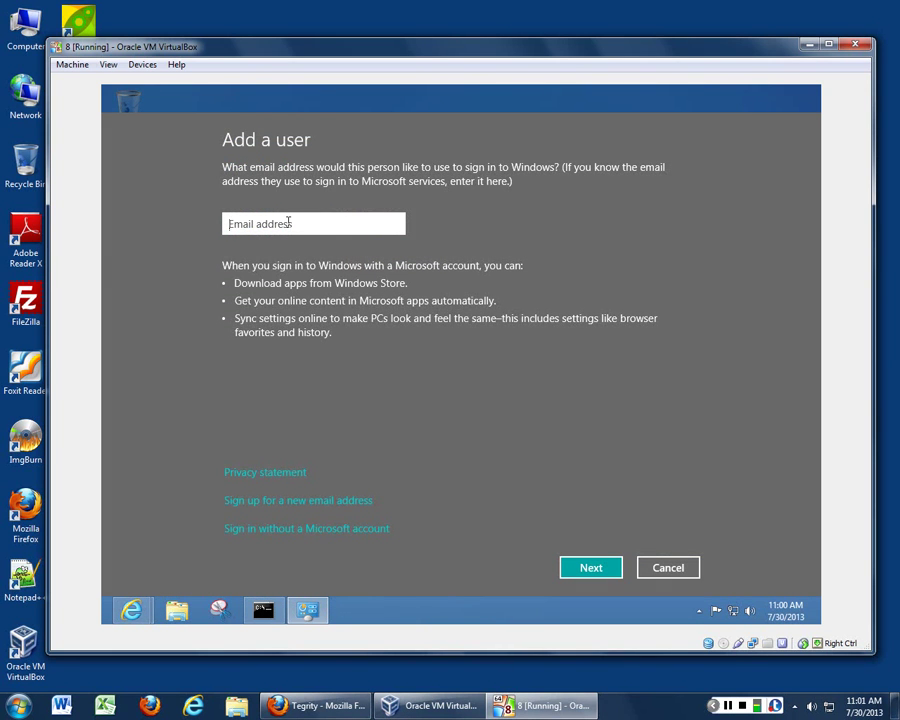
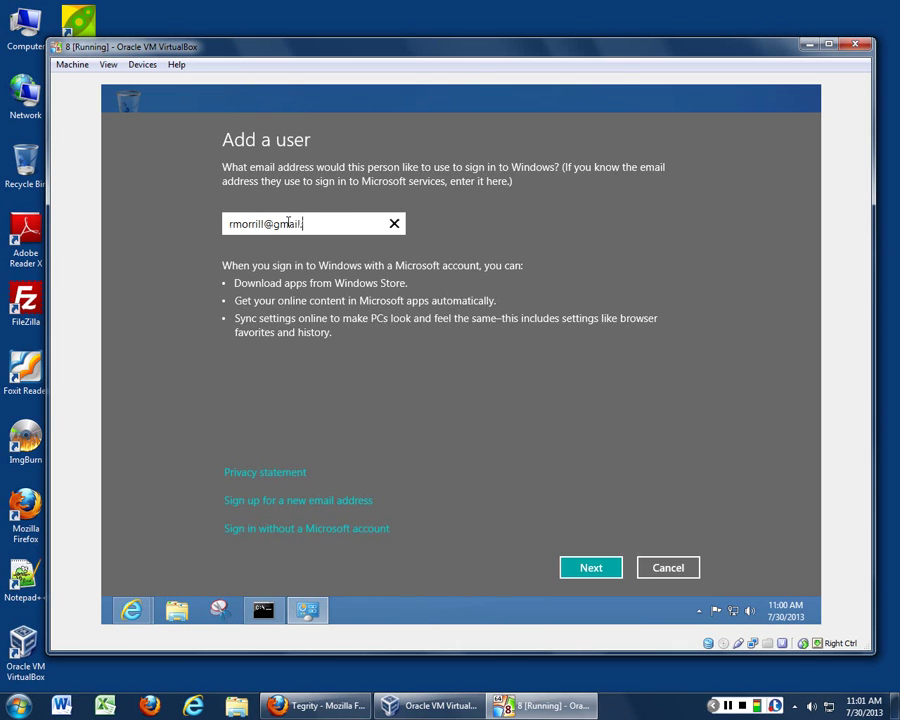
Step: Enter an email address, then replace it with a new msn.com address
click(576, 578)
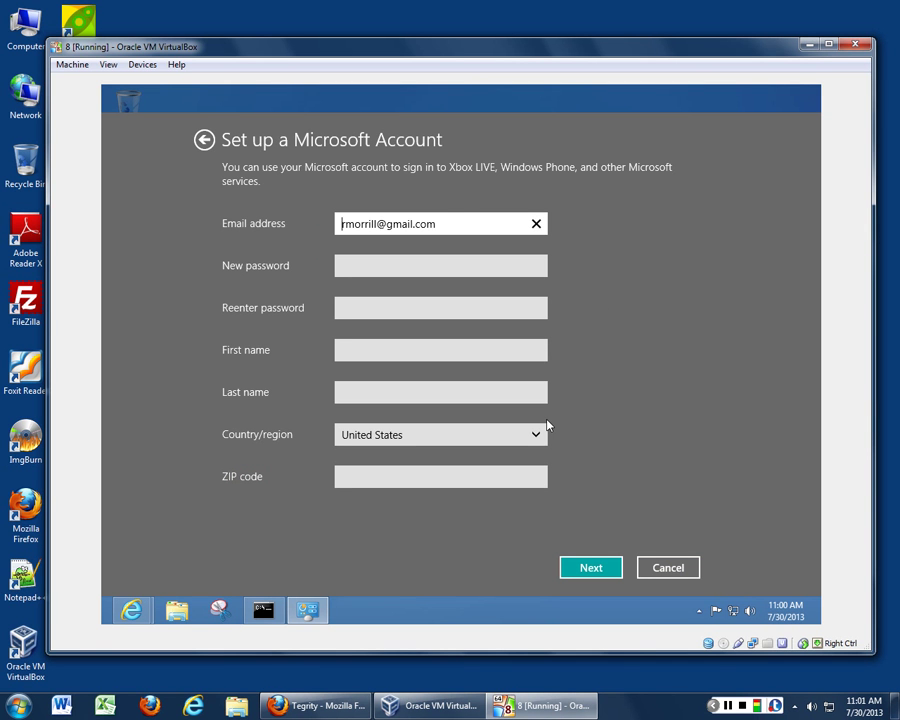
drag(464, 217, 285, 229)
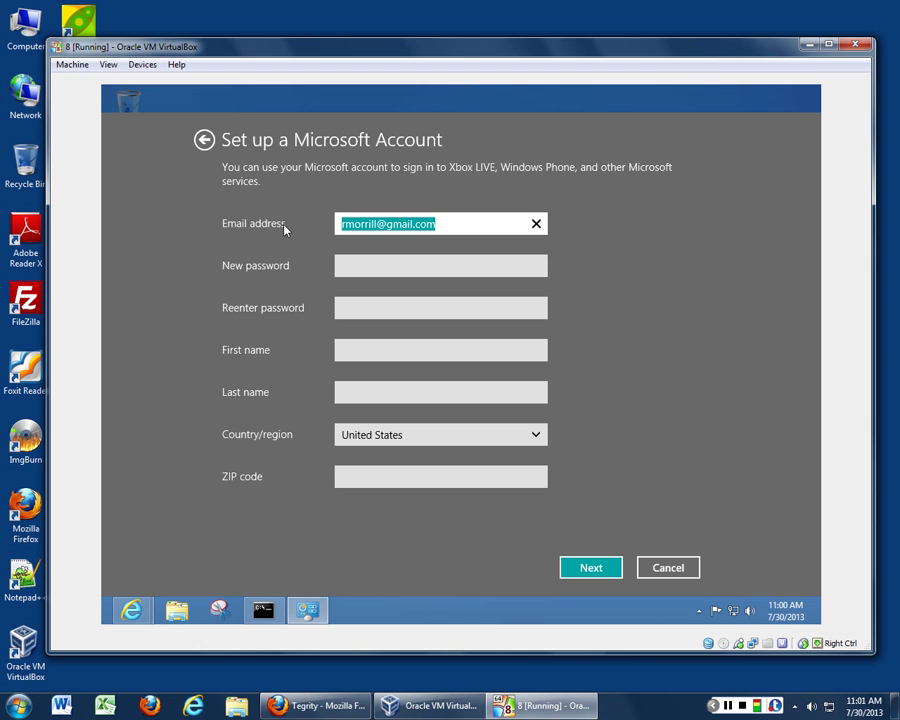
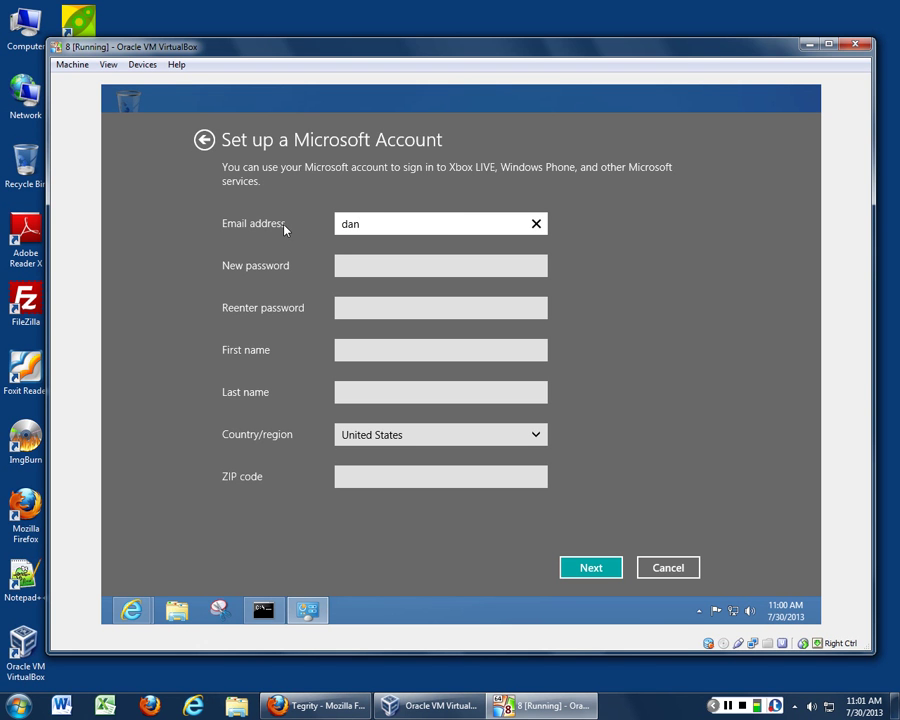
click(348, 266)
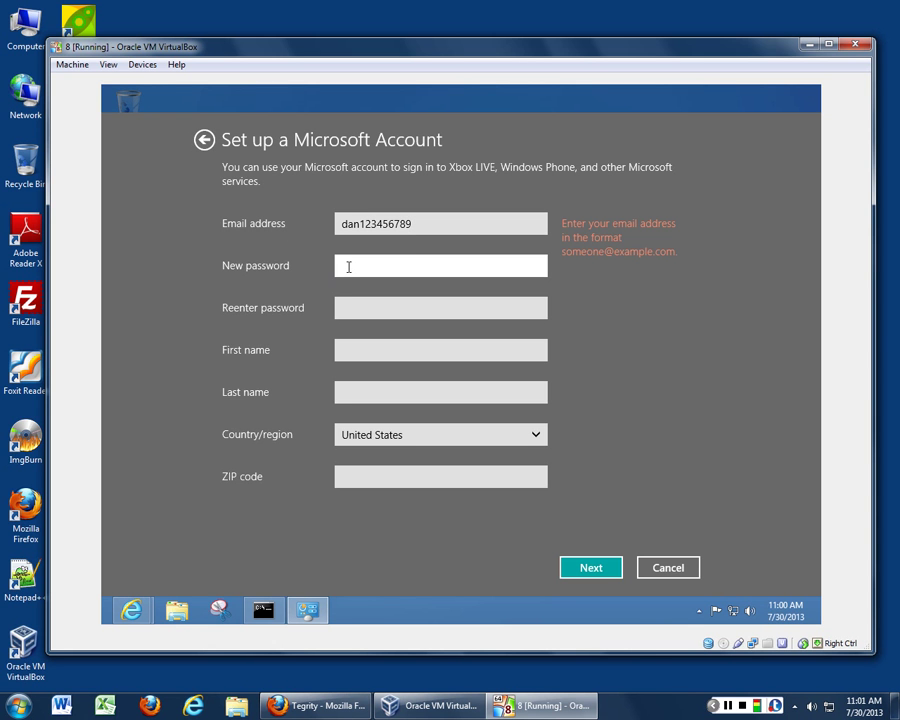
click(419, 225)
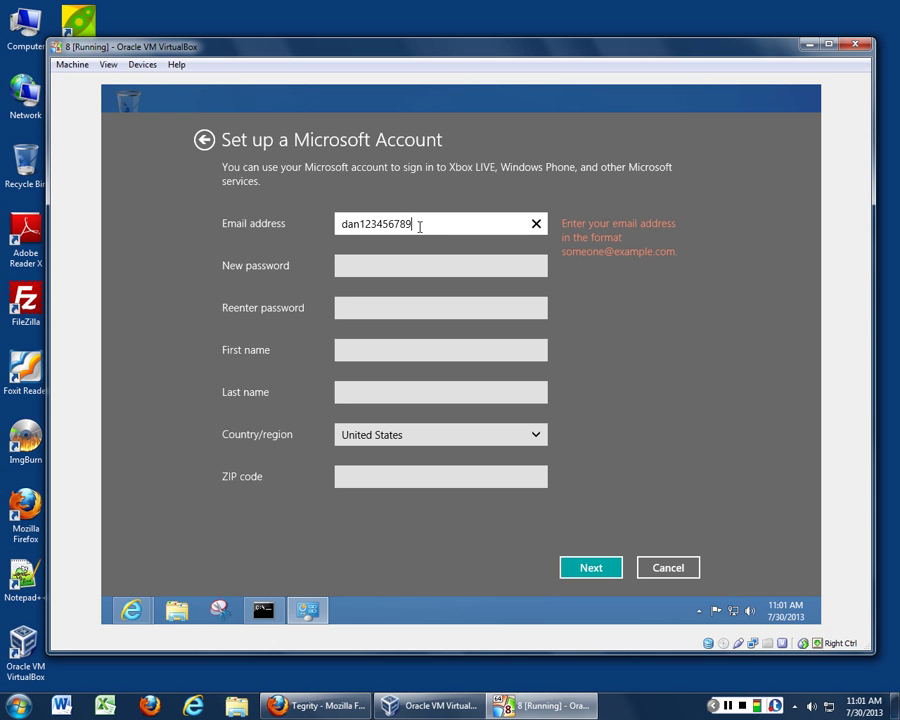
text(@)
key(BackSpace)
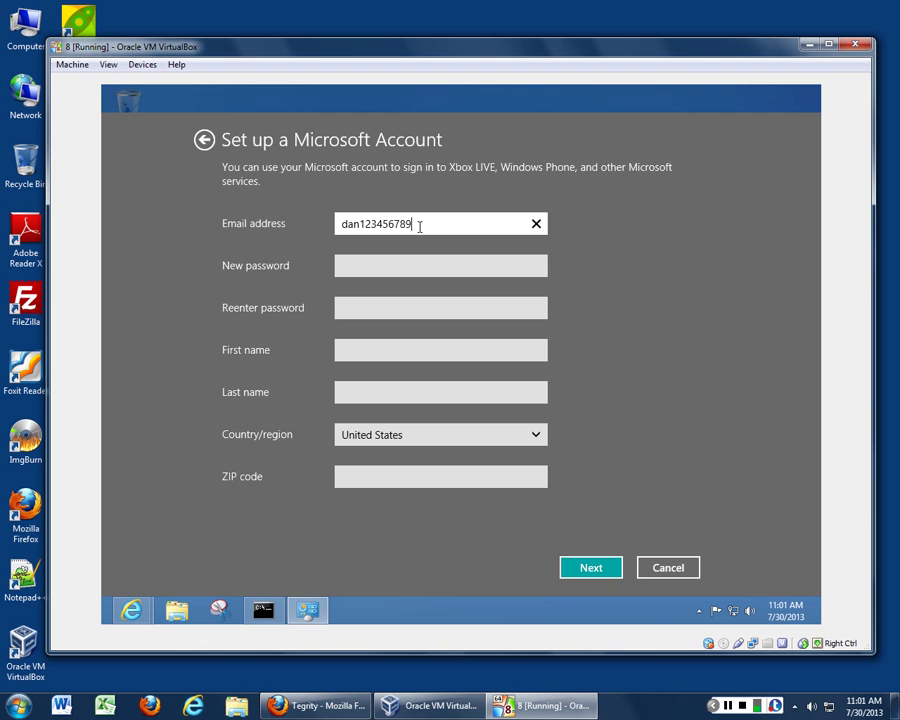
text(@msn.com)
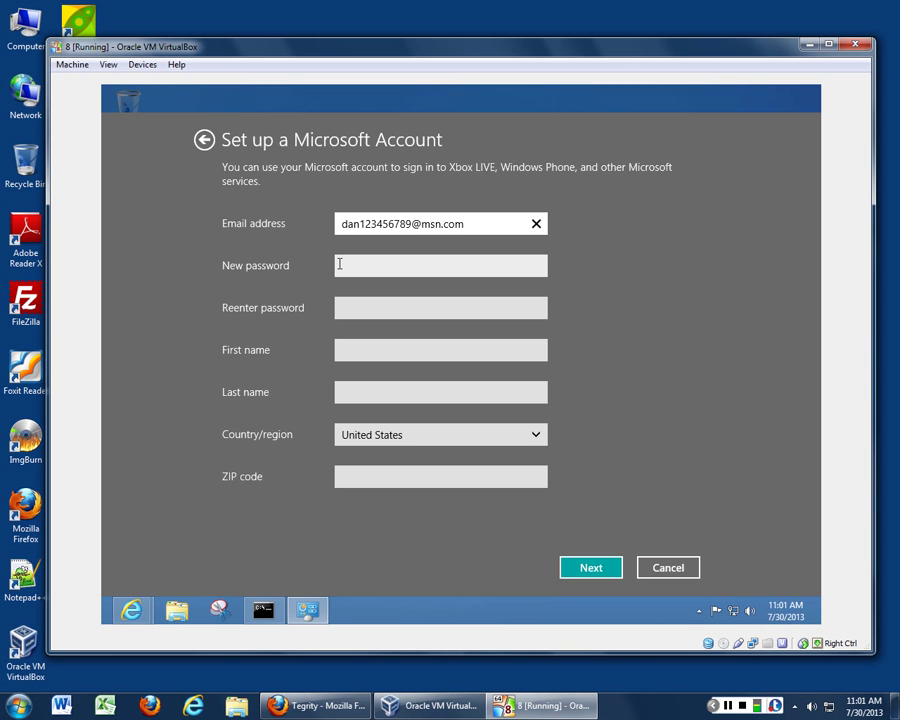
Step: Fill in the new password, first name, last name and ZIP code fields
click(339, 264)
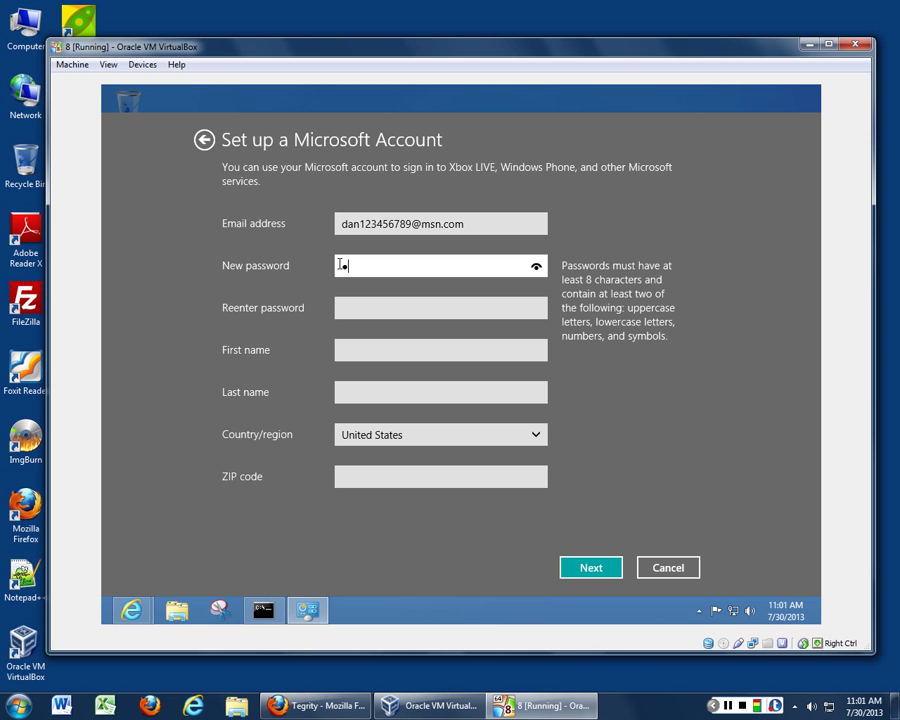
key(Tab)
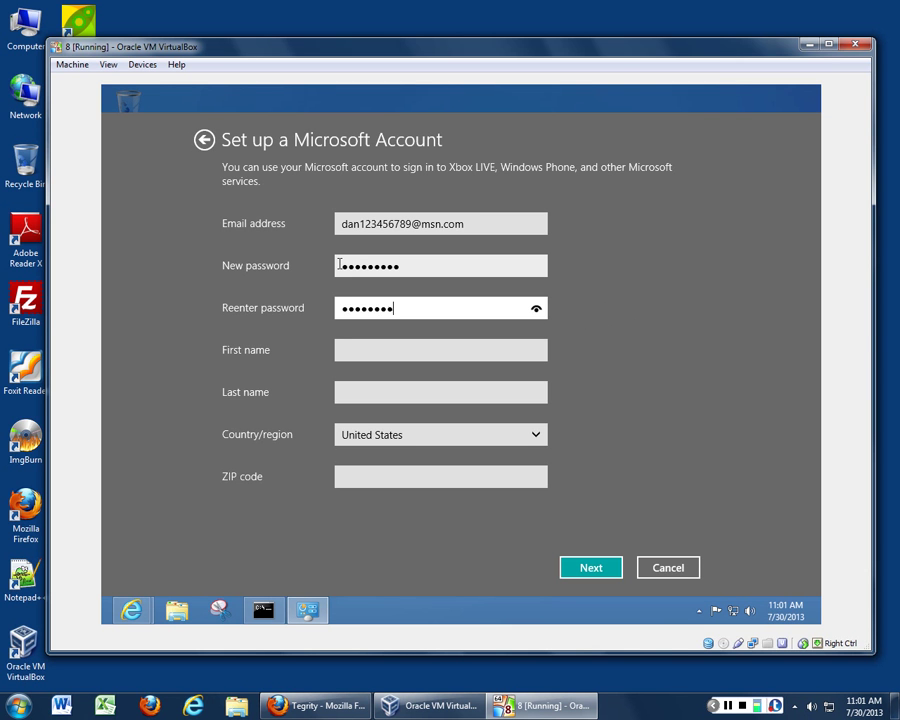
key(Tab)
key(Tab)
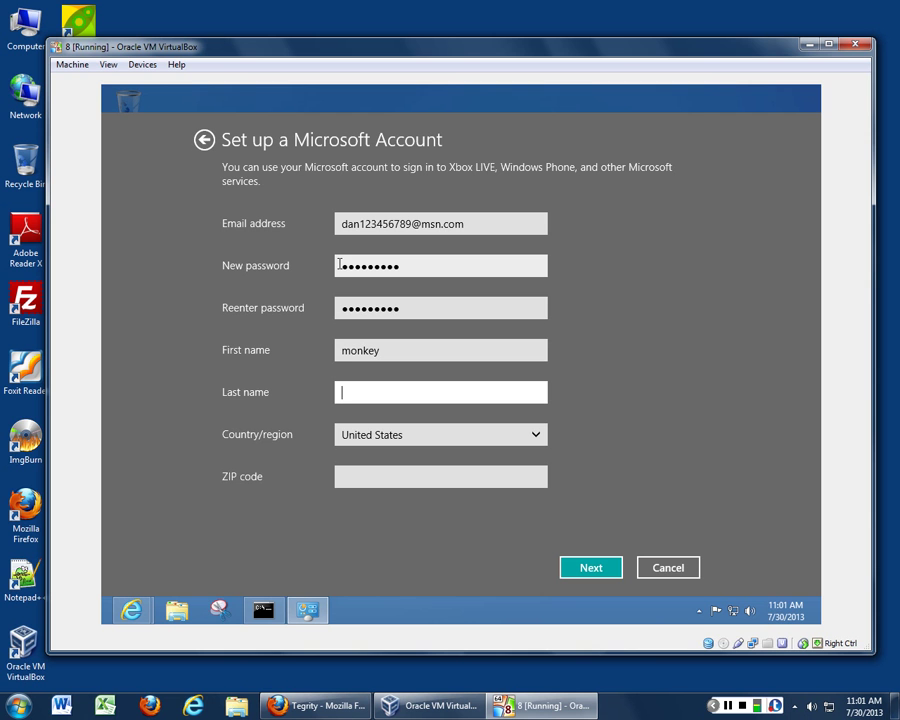
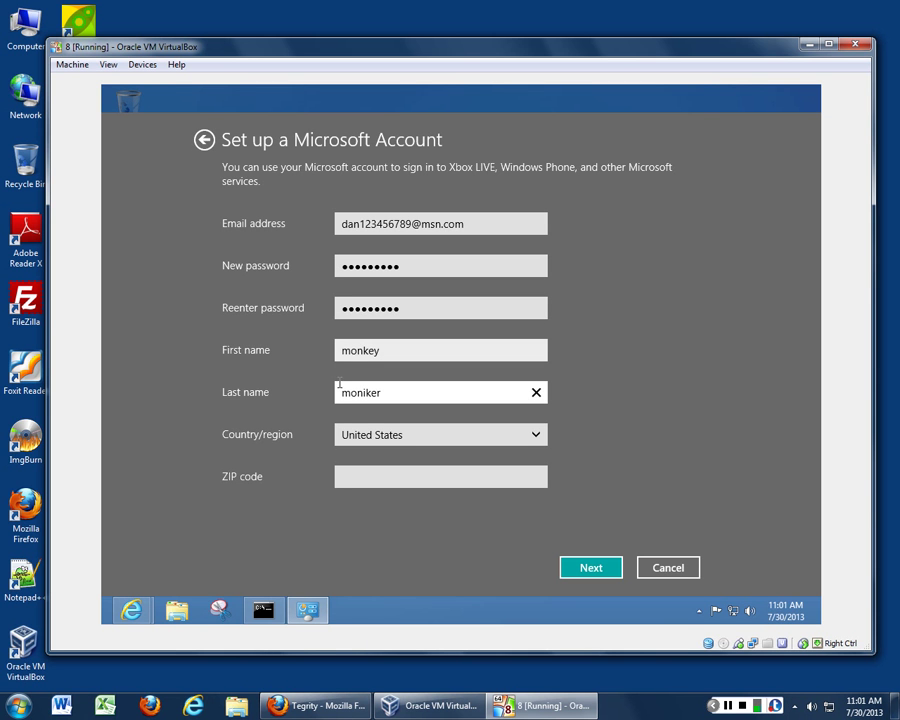
click(371, 474)
text(98)
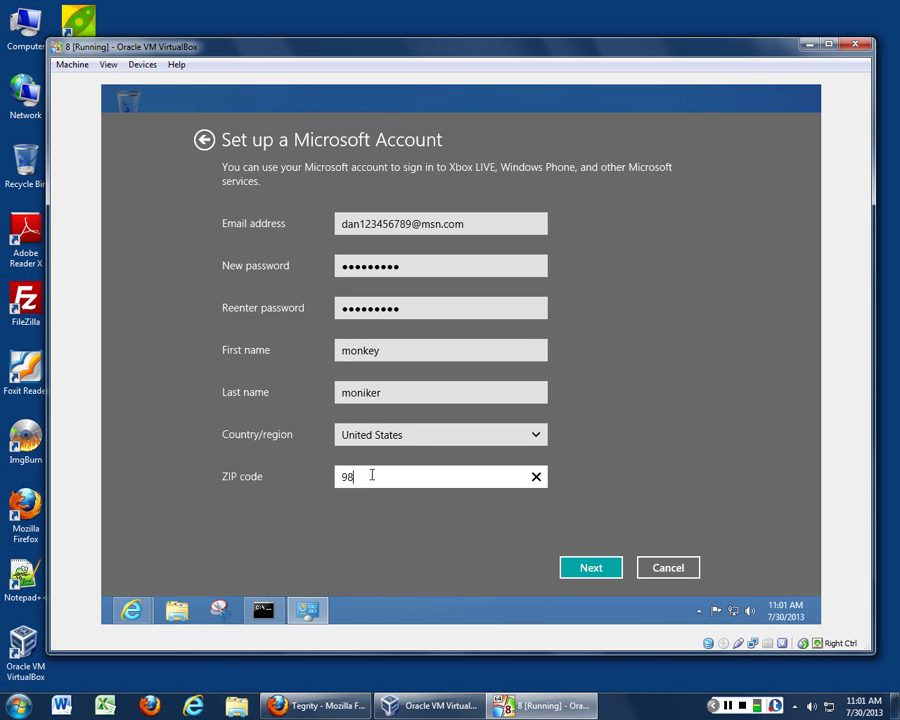
text(121)
Step: Choose 'Best childhood friend' as the secret question and type its answer
click(588, 567)
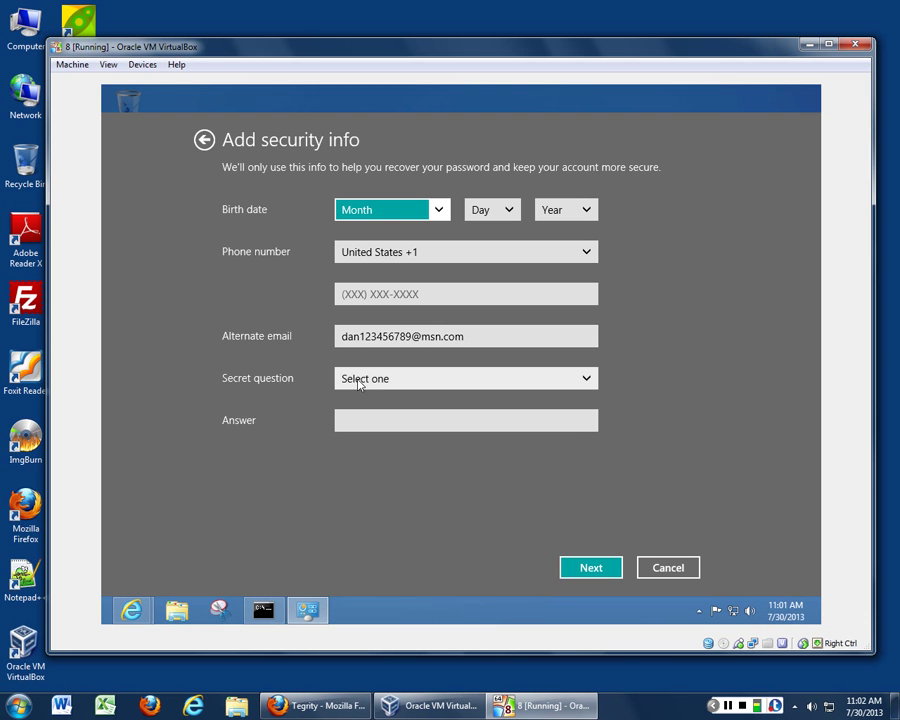
click(461, 389)
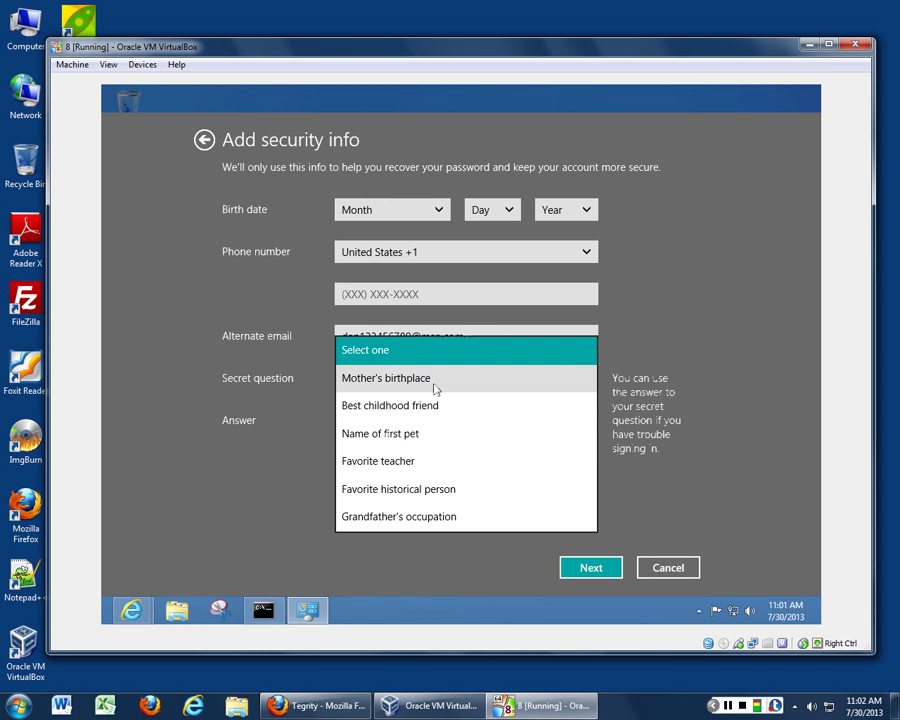
click(436, 414)
click(441, 420)
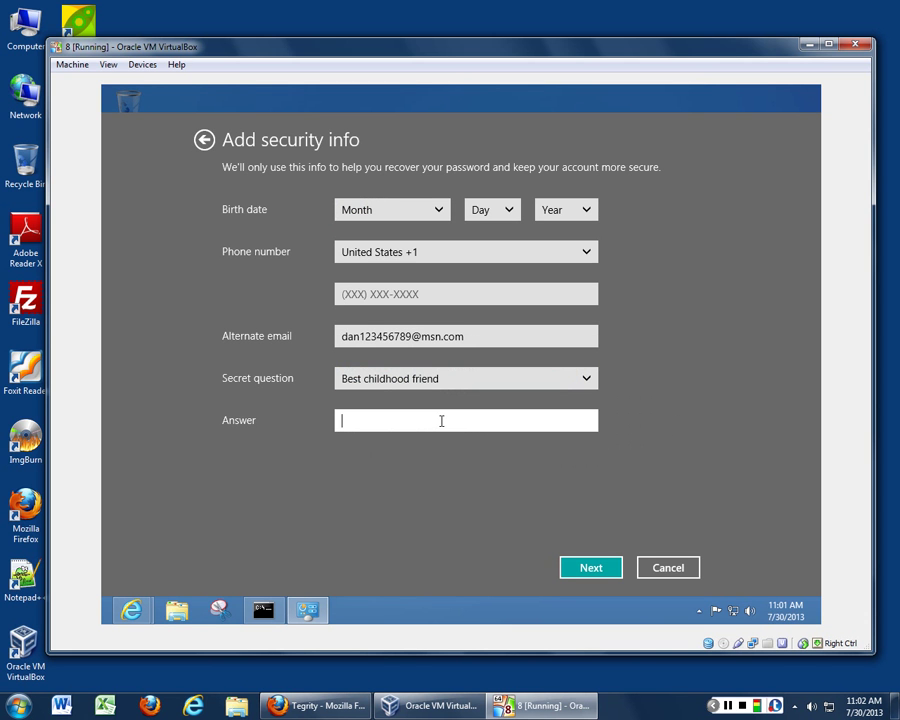
Step: Set the birth date to March 2, 1905 and submit the security info
click(441, 209)
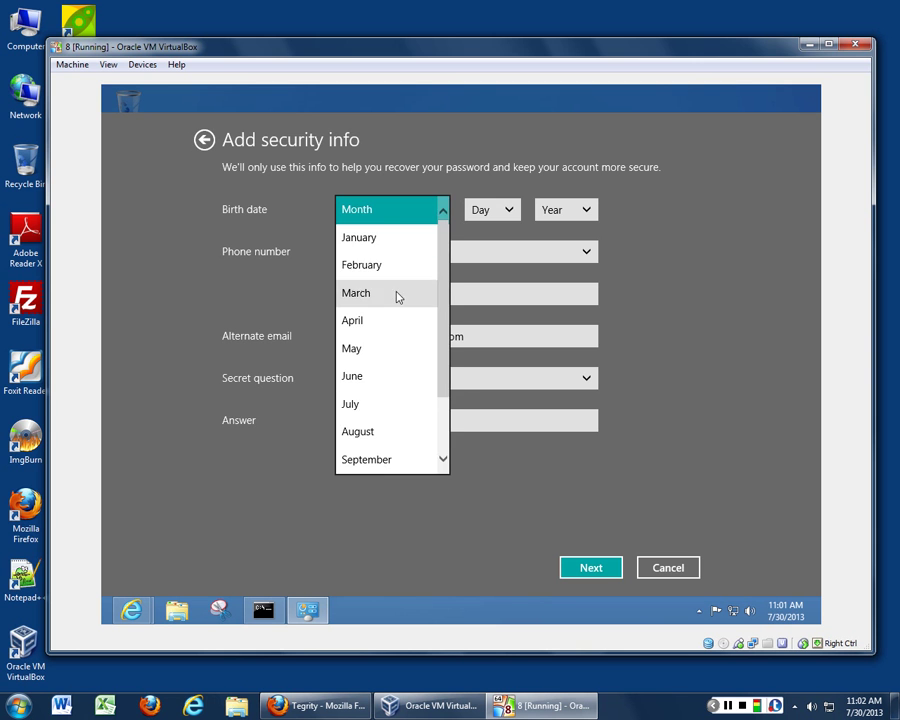
click(398, 293)
click(512, 210)
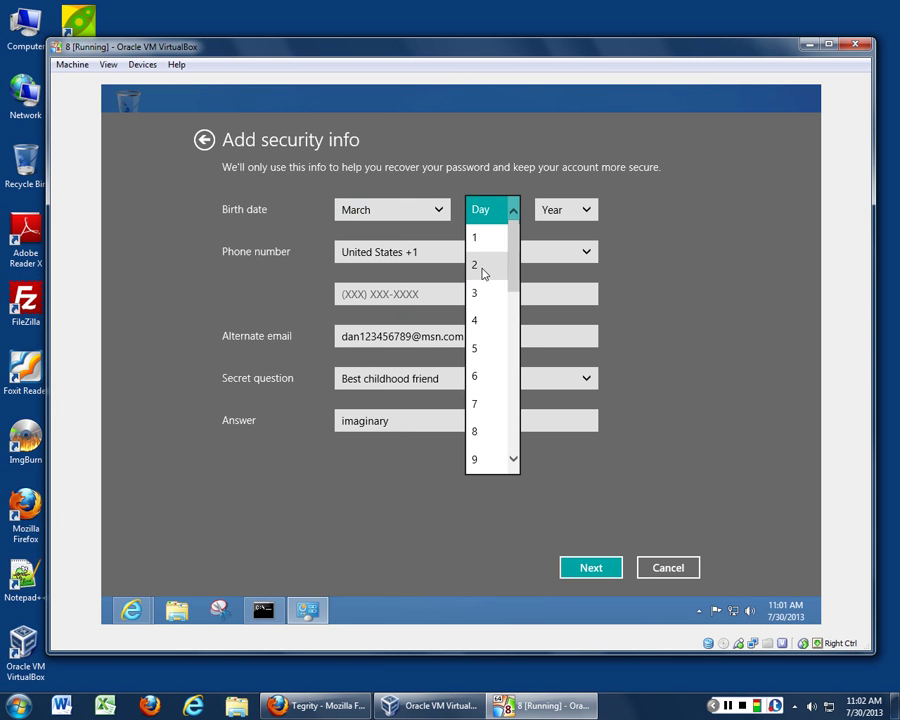
click(488, 262)
click(590, 211)
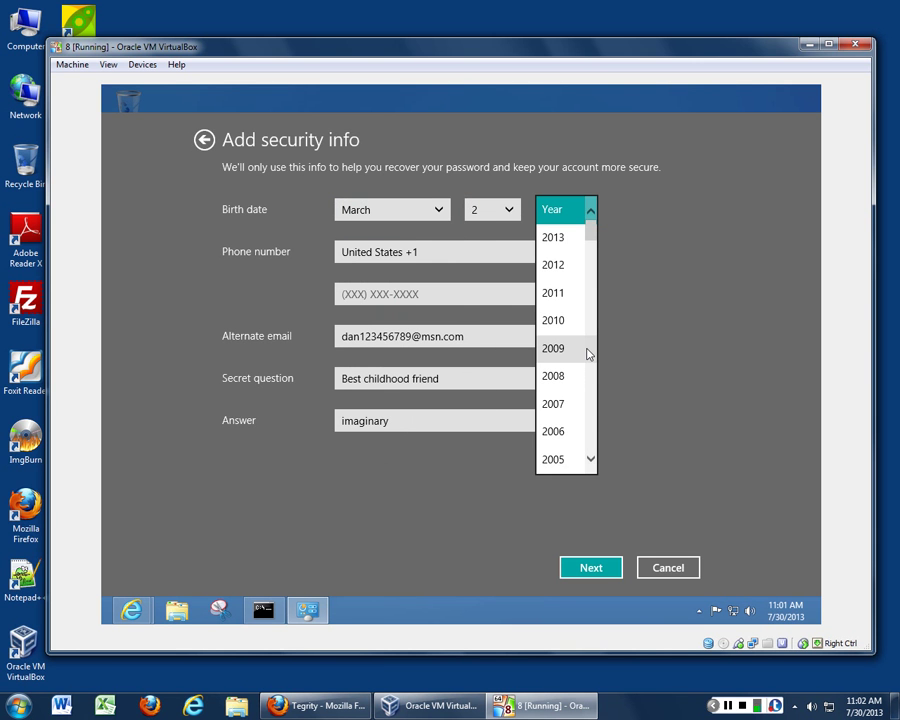
drag(590, 232, 602, 480)
click(562, 467)
click(690, 464)
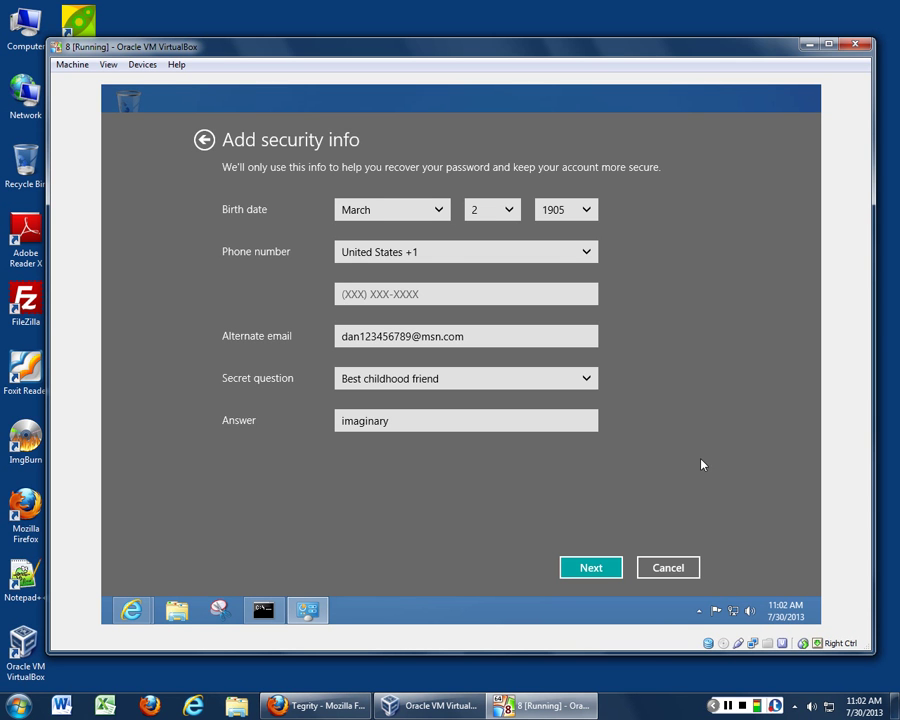
click(601, 577)
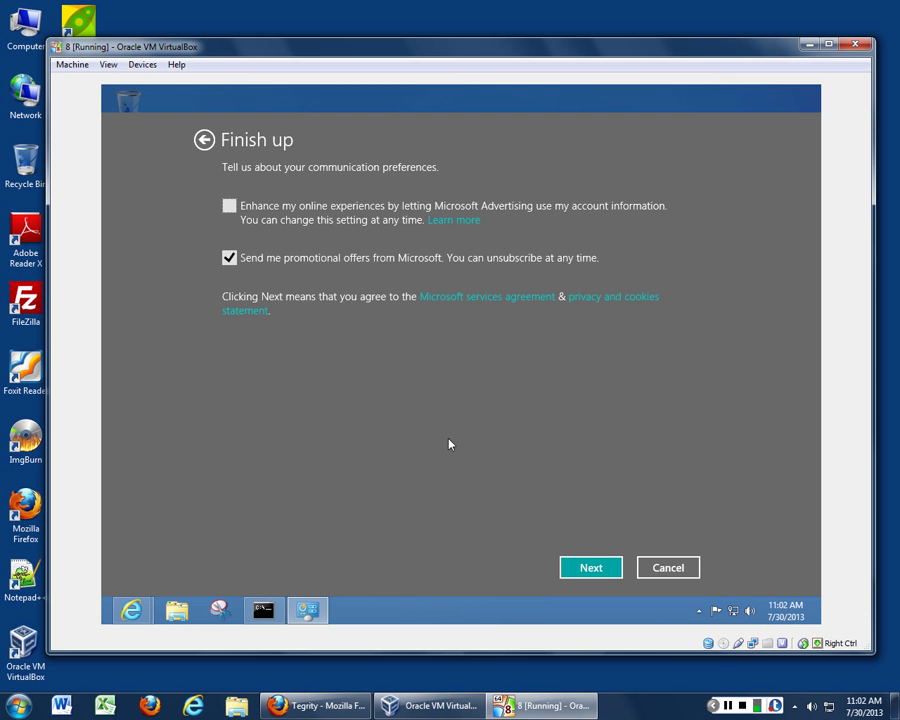
Step: Opt out of promotional offers, continue, then cancel the Microsoft account setup
click(229, 258)
click(591, 568)
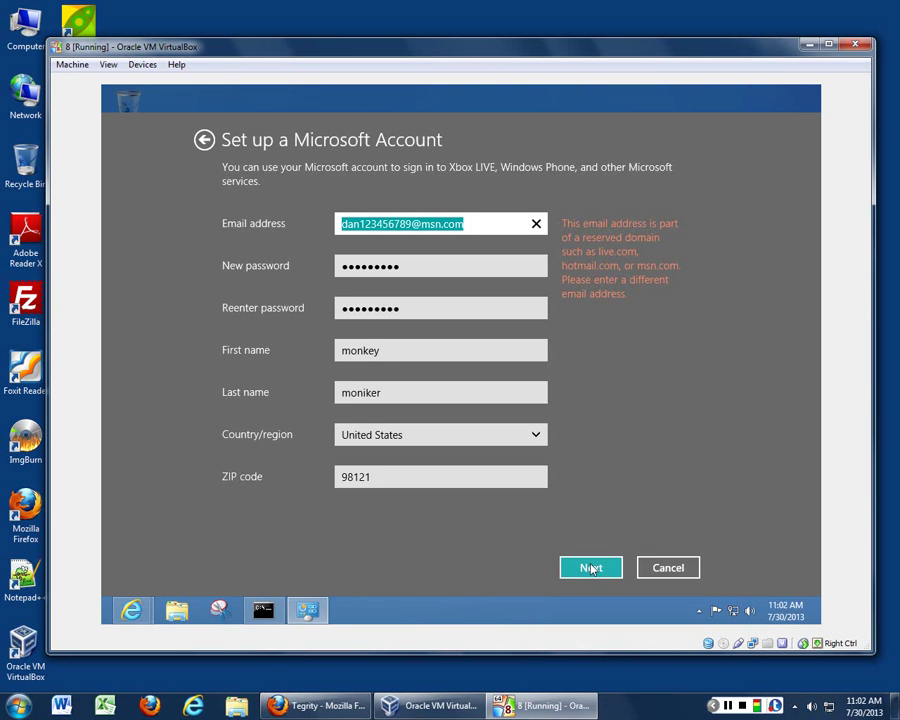
click(674, 576)
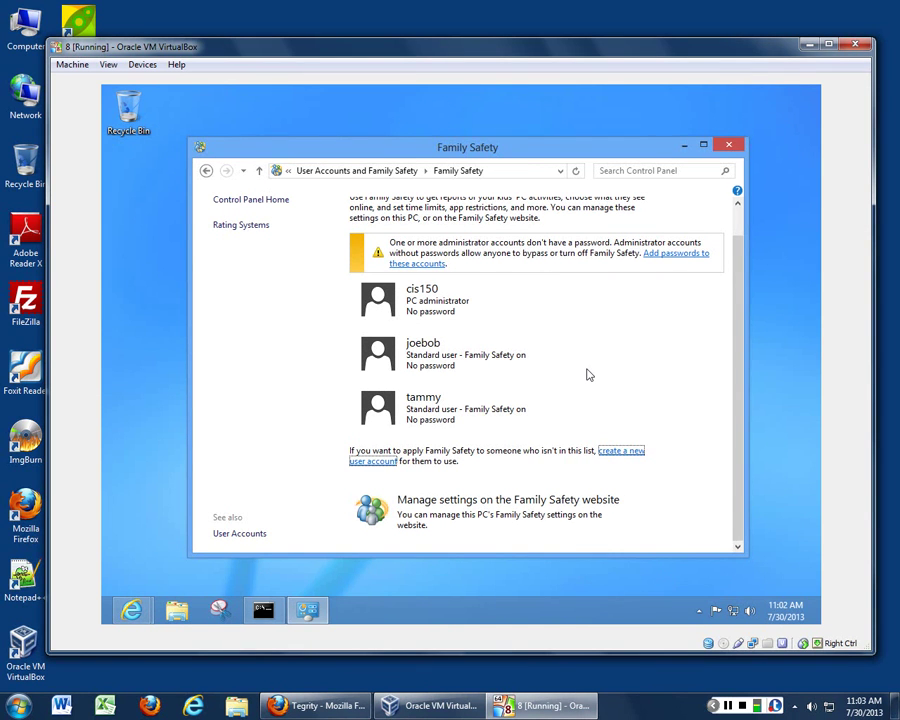
Step: Open Rating Systems from the top of the Family Safety window
scroll(589, 375, up, 1)
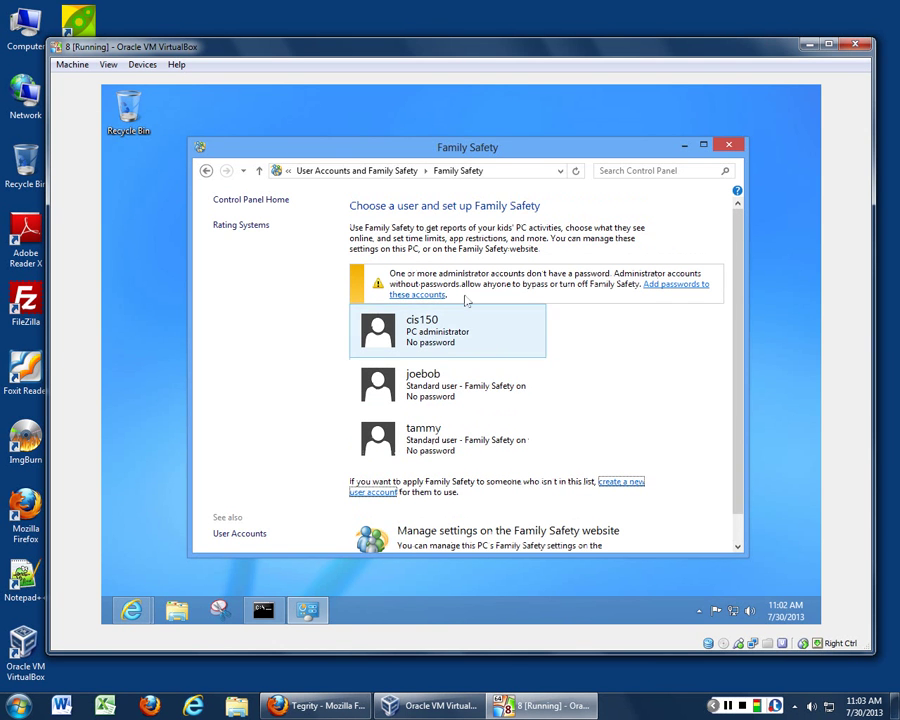
click(245, 228)
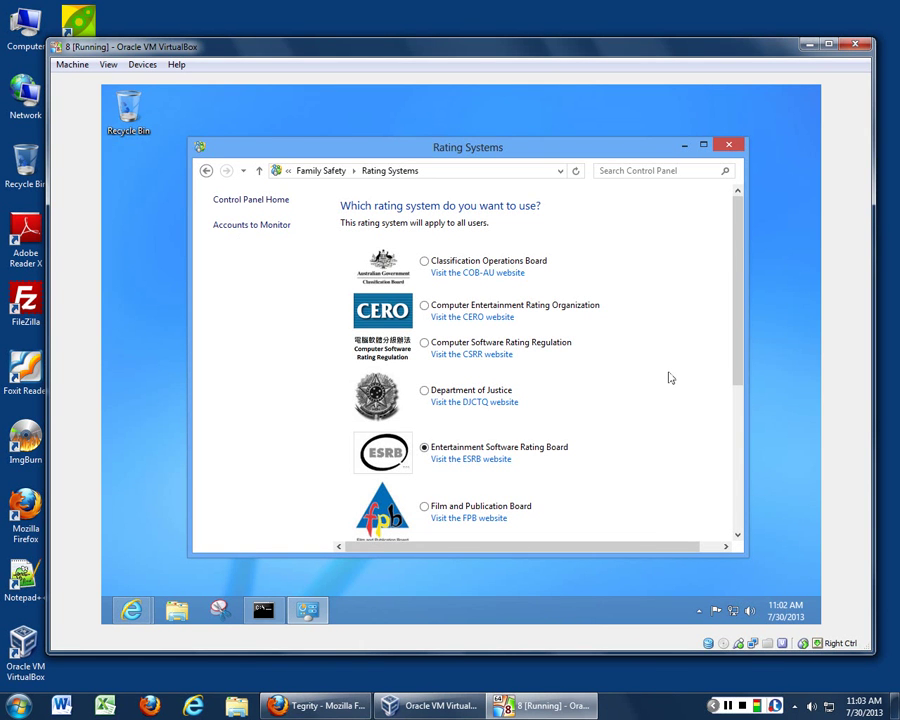
scroll(665, 377, down, 3)
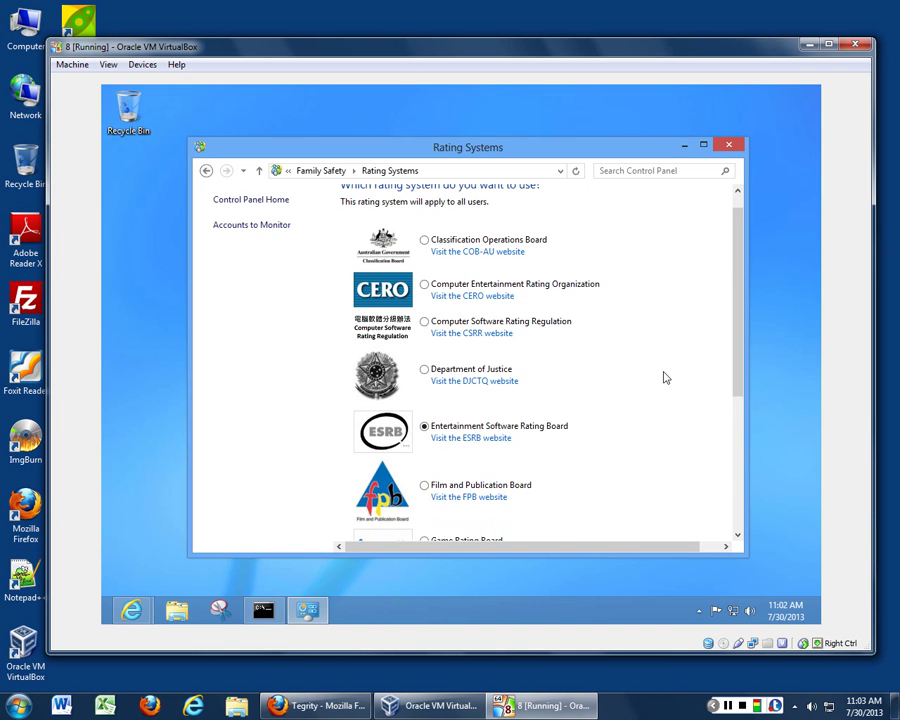
scroll(665, 377, down, 1)
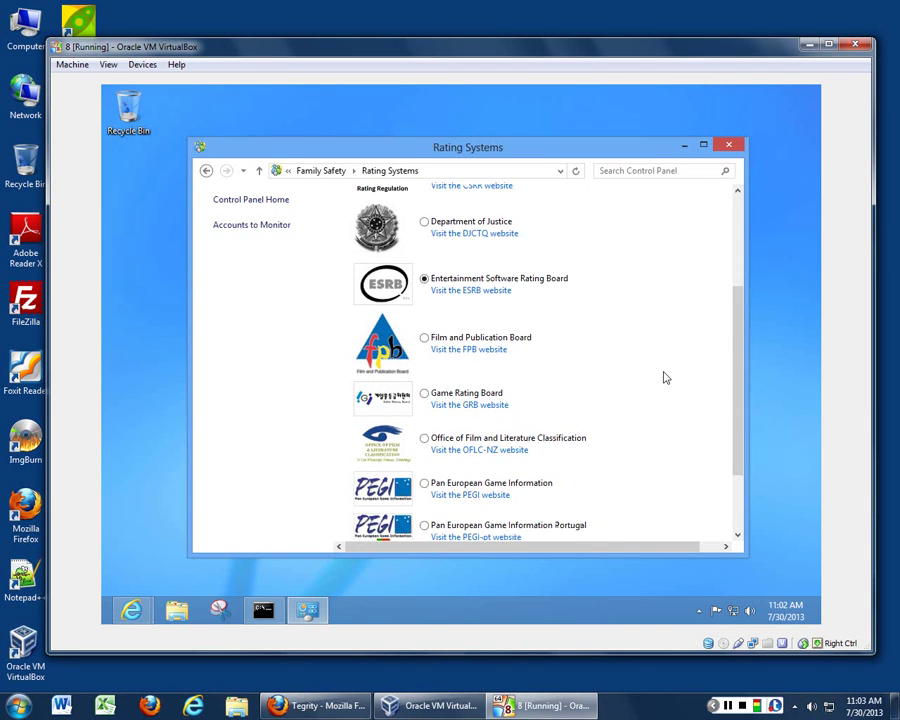
scroll(665, 377, down, 2)
scroll(665, 377, down, 1)
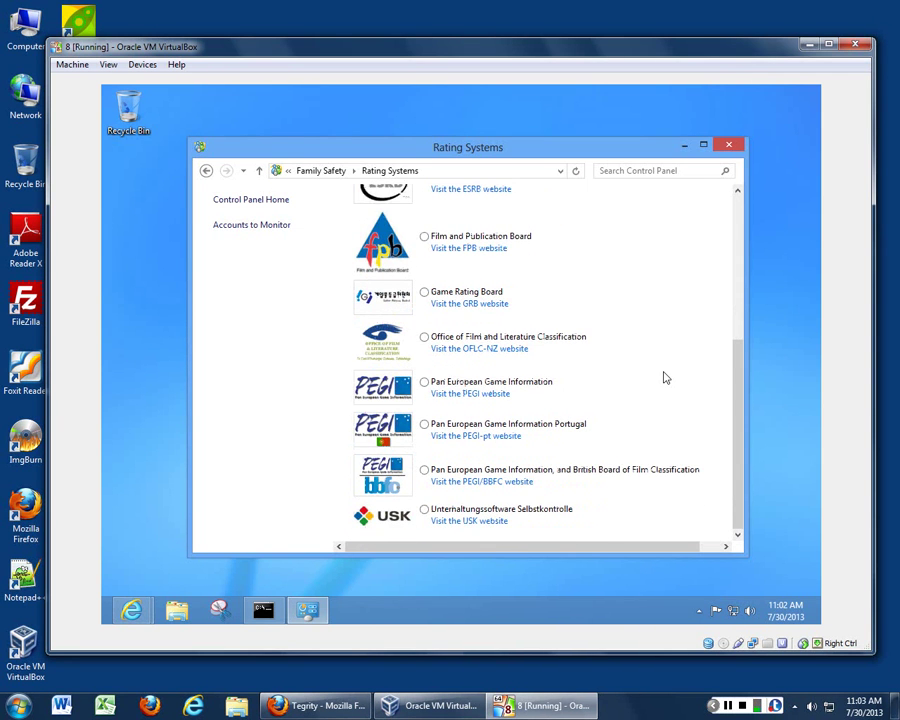
scroll(665, 377, up, 5)
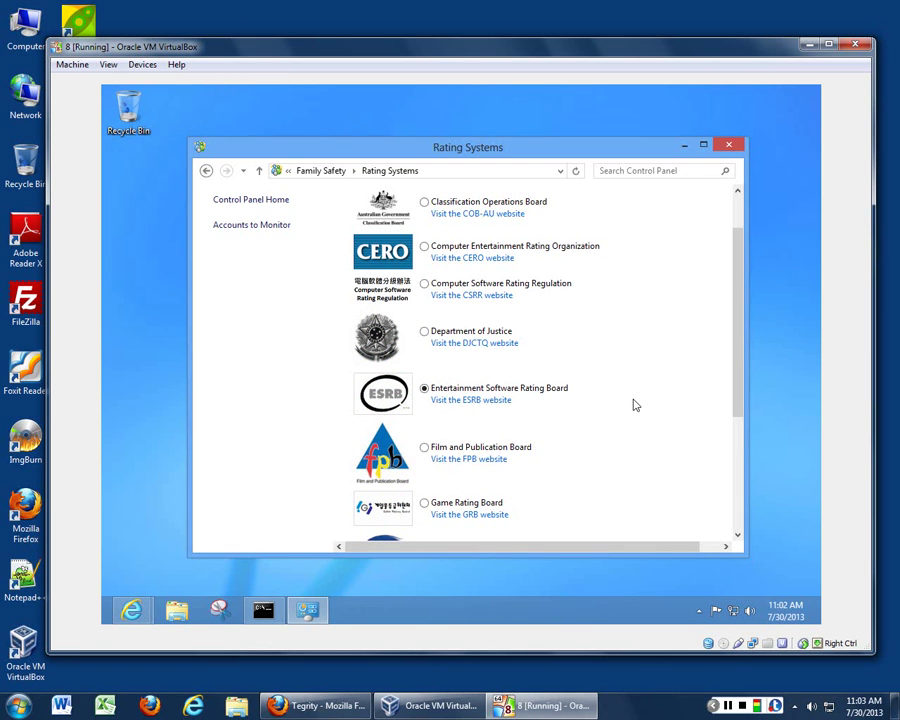
scroll(633, 404, up, 2)
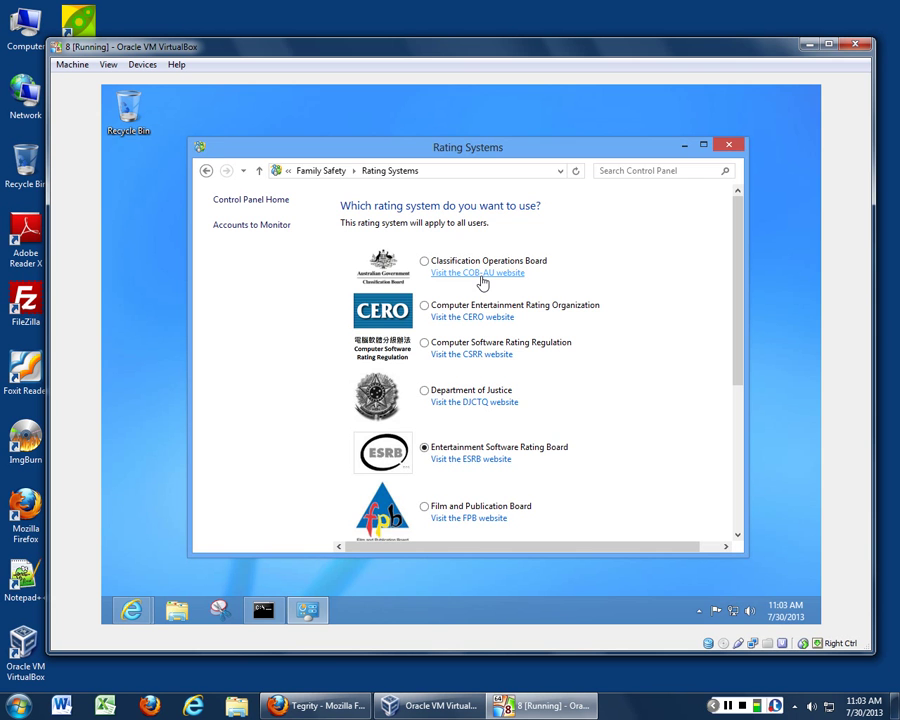
Step: Visit the Classification Board site, trimming the broken Pages/default.aspx path to reach classification.gov.au
click(480, 274)
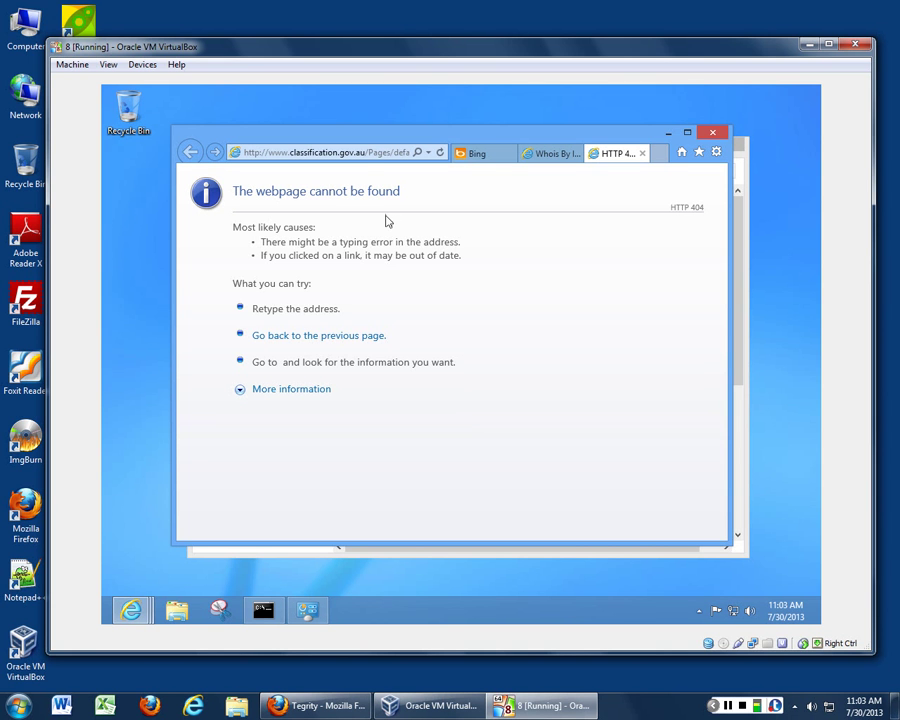
click(368, 157)
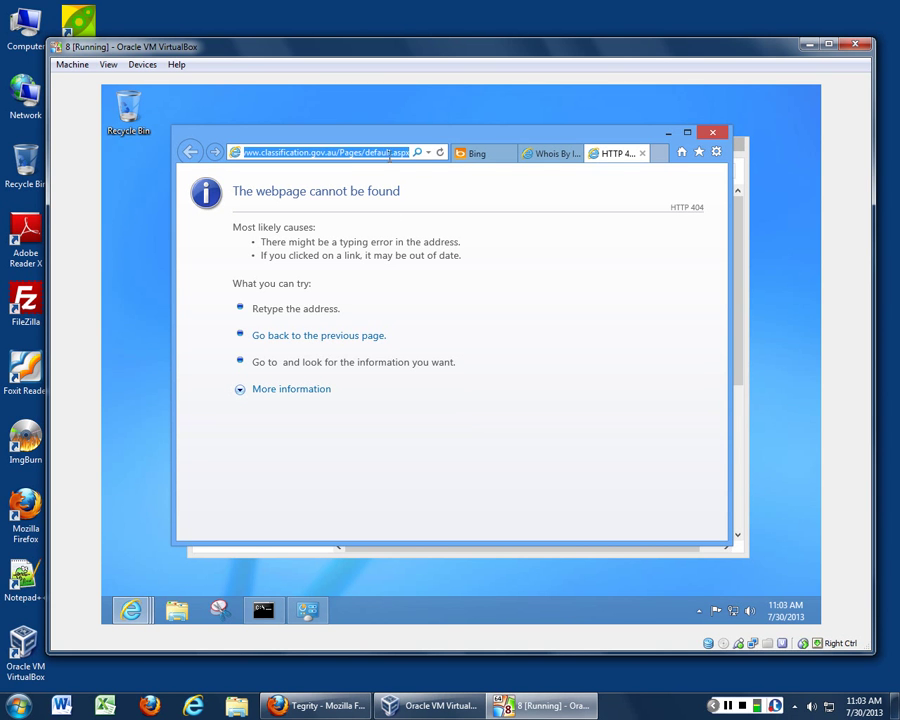
click(340, 153)
drag(340, 153, 555, 161)
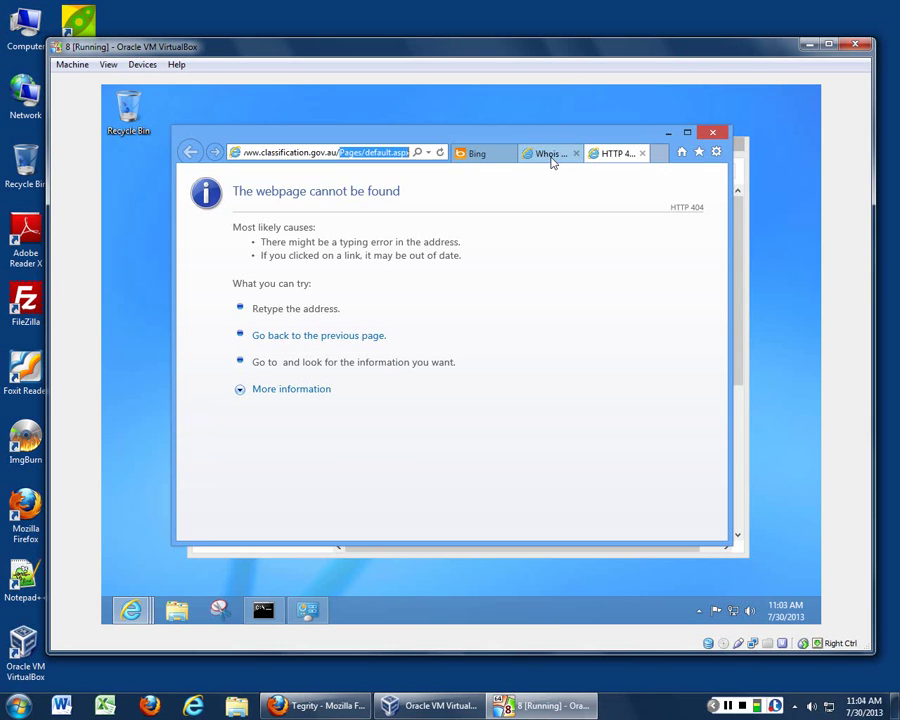
key(Delete)
key(Return)
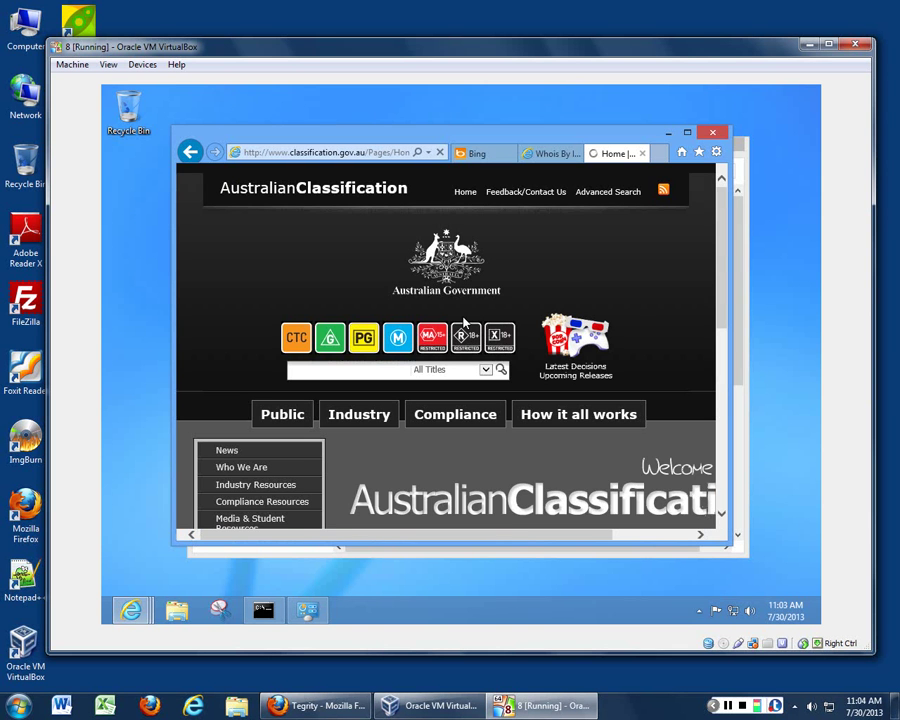
Step: Scroll through the classification.gov.au home page to review its rating categories and news
scroll(465, 345, down, 1)
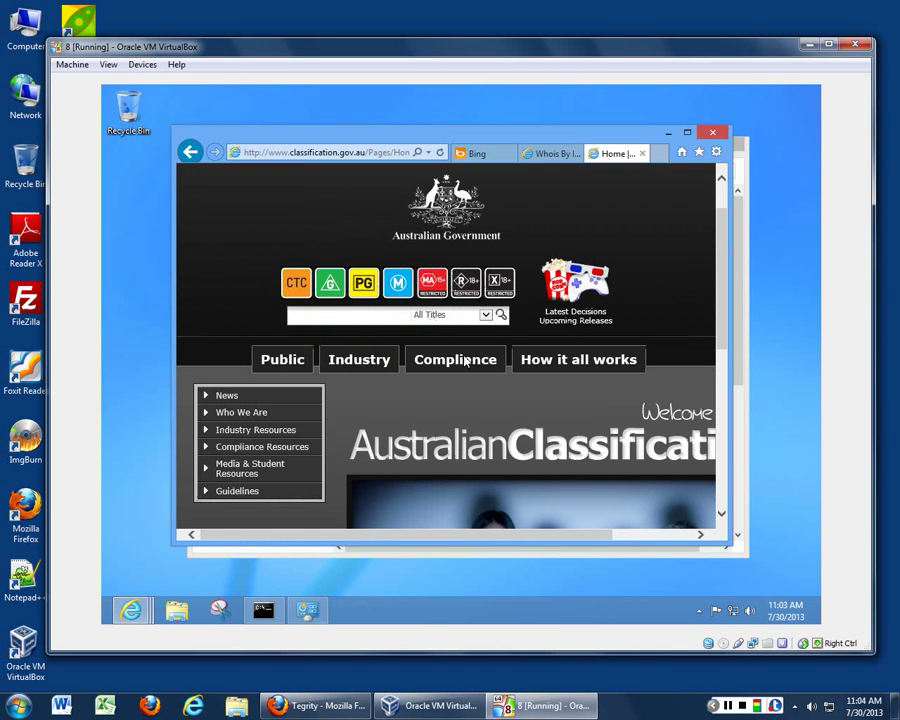
scroll(465, 362, down, 4)
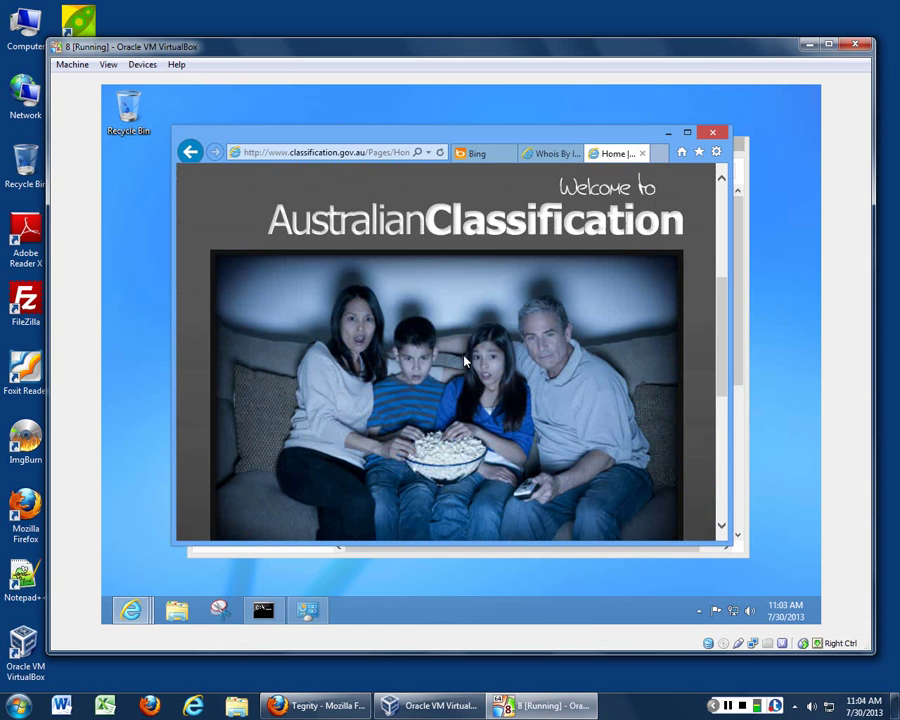
scroll(465, 362, down, 1)
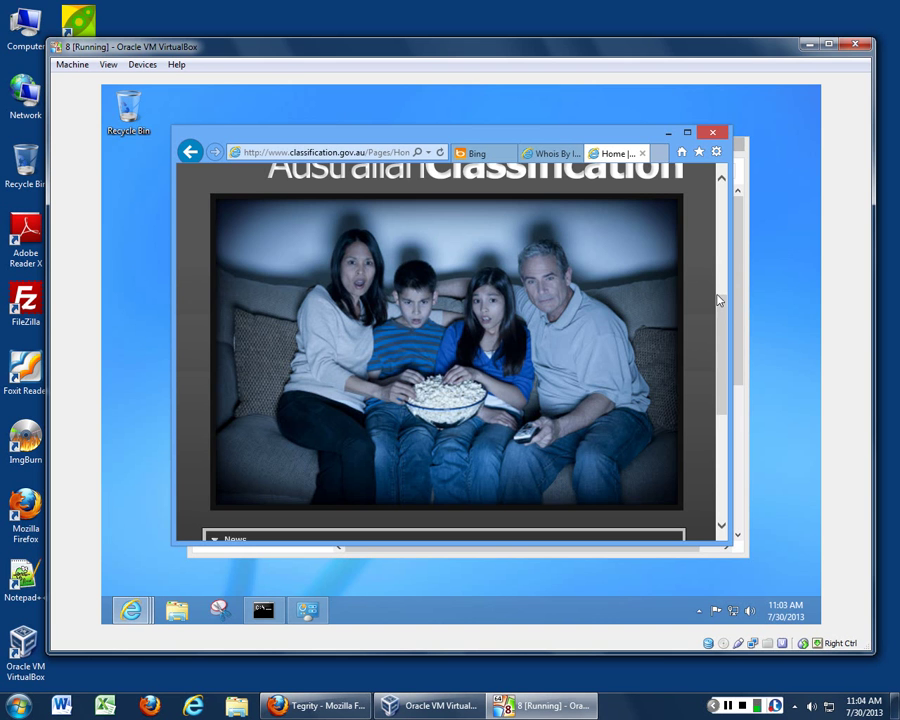
scroll(699, 318, down, 1)
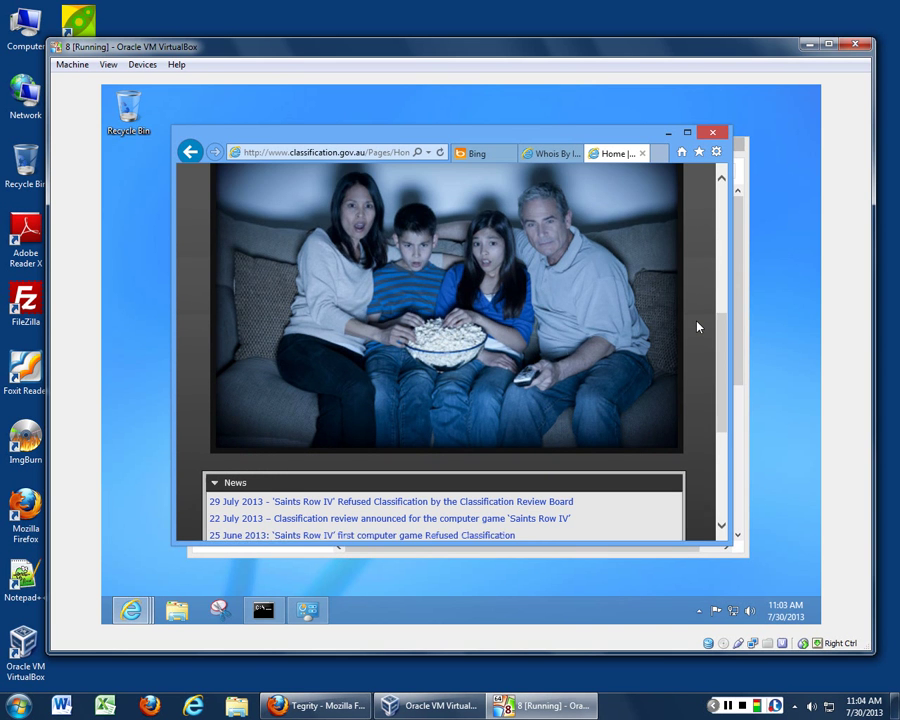
scroll(699, 327, down, 2)
scroll(699, 327, down, 3)
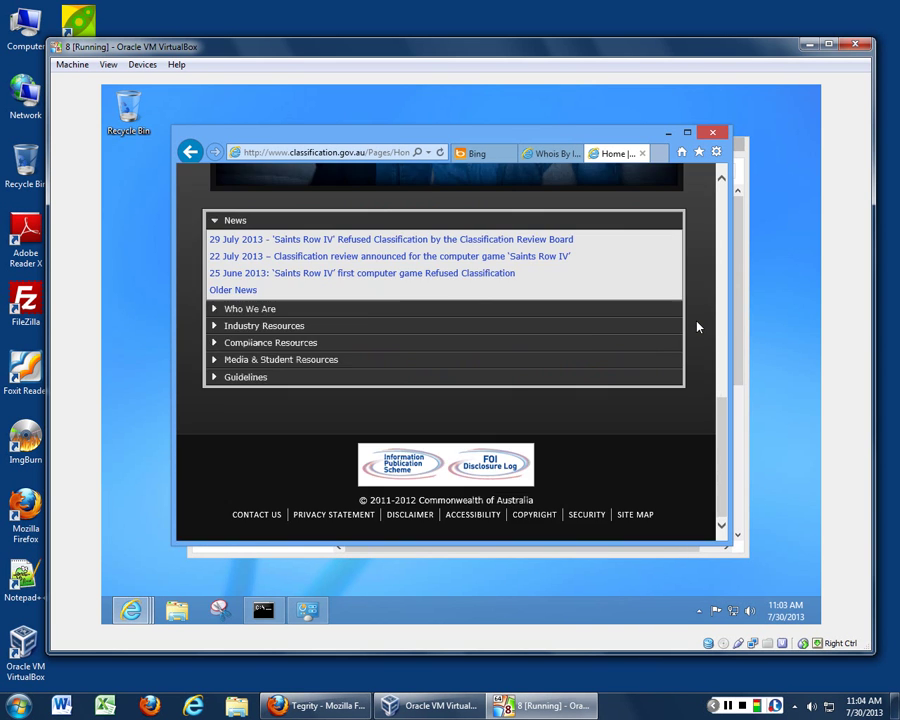
scroll(699, 327, up, 6)
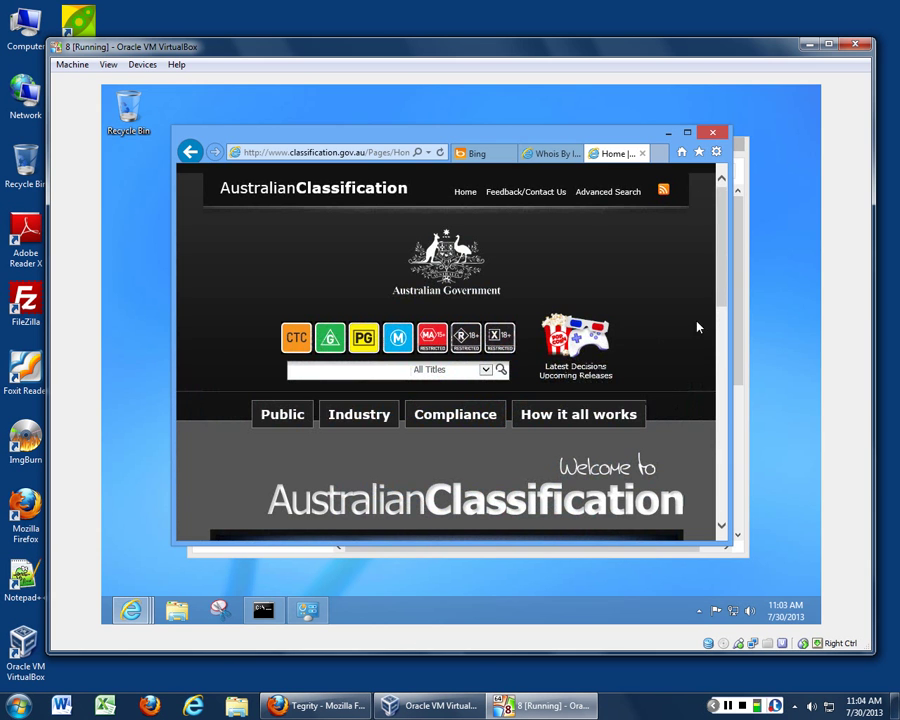
Step: Review the full list of rating systems, then return to Control Panel Home
click(737, 228)
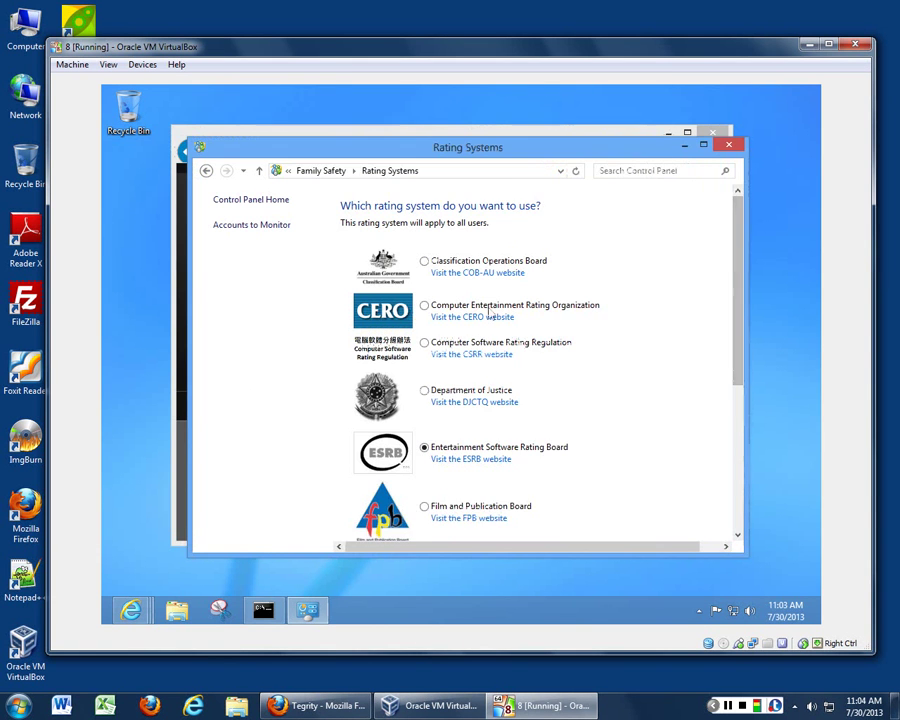
scroll(482, 341, down, 1)
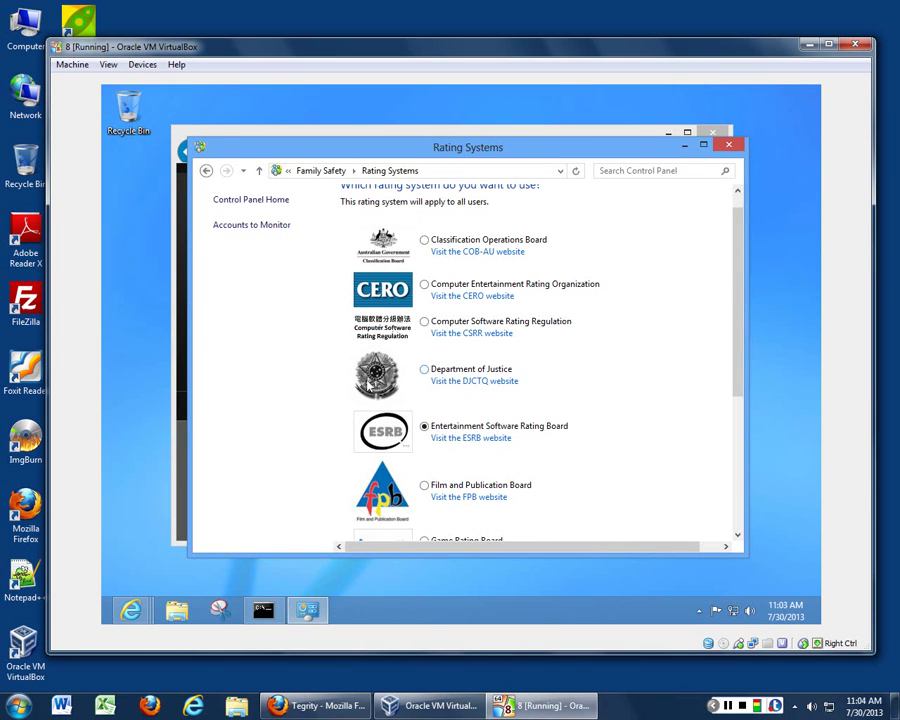
scroll(570, 382, down, 3)
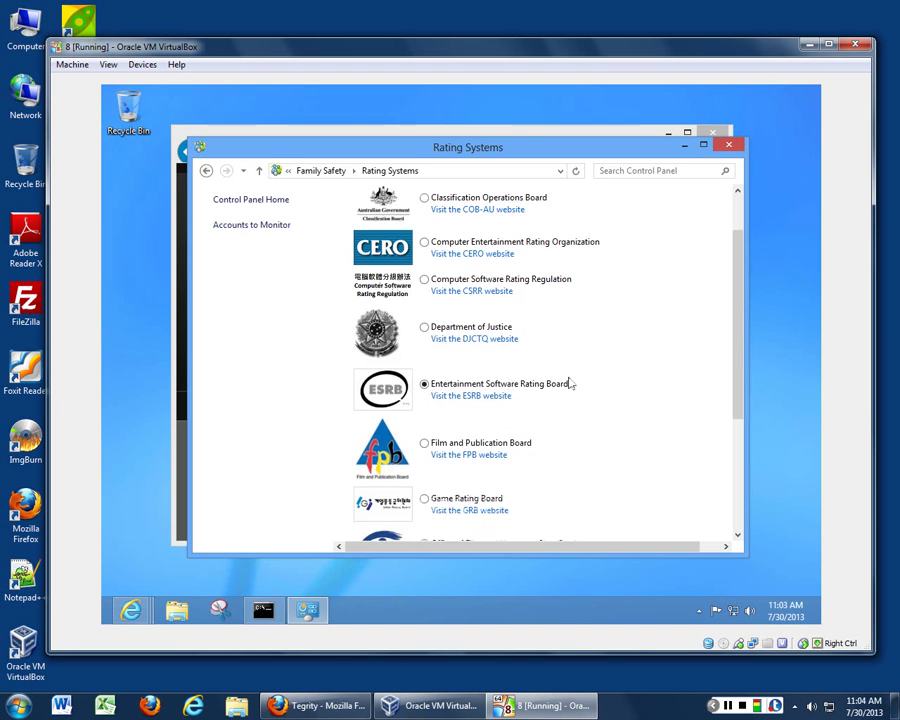
scroll(570, 382, down, 2)
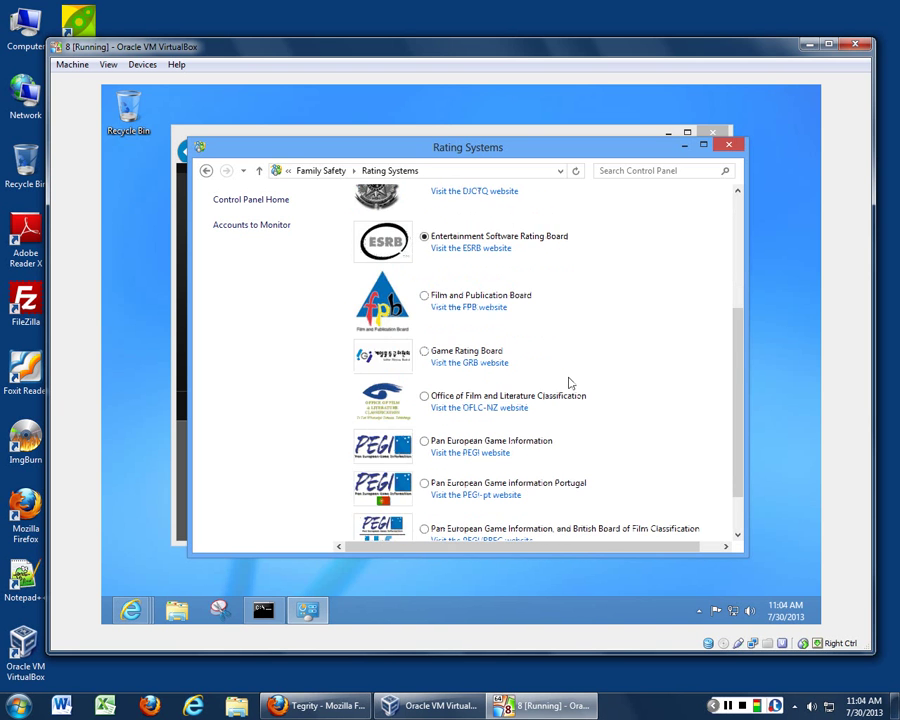
scroll(570, 382, down, 2)
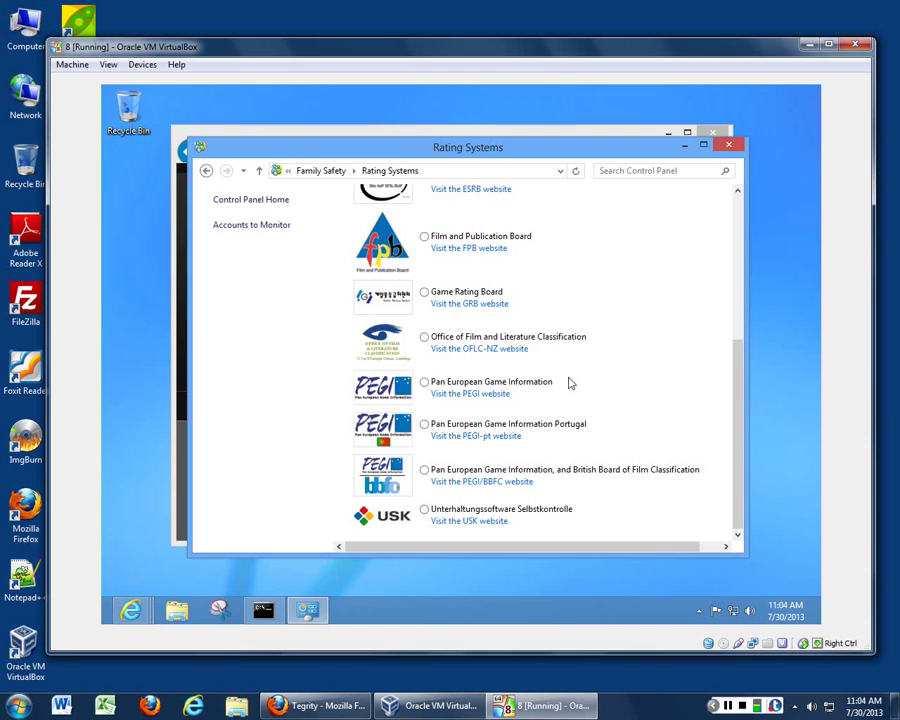
scroll(570, 383, up, 2)
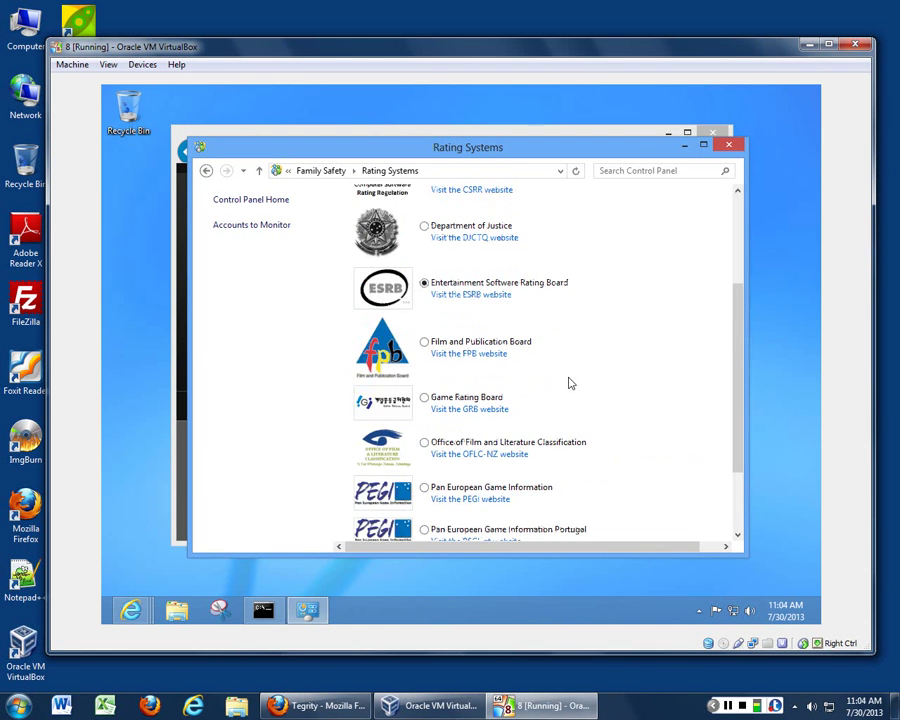
scroll(570, 383, up, 3)
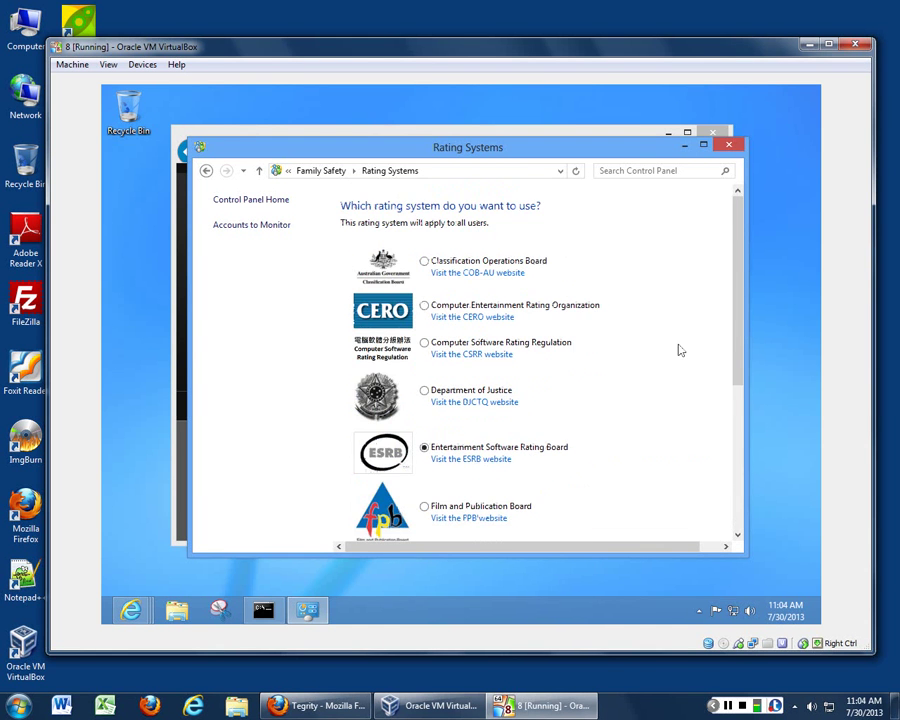
scroll(670, 354, down, 1)
scroll(670, 354, up, 2)
click(235, 201)
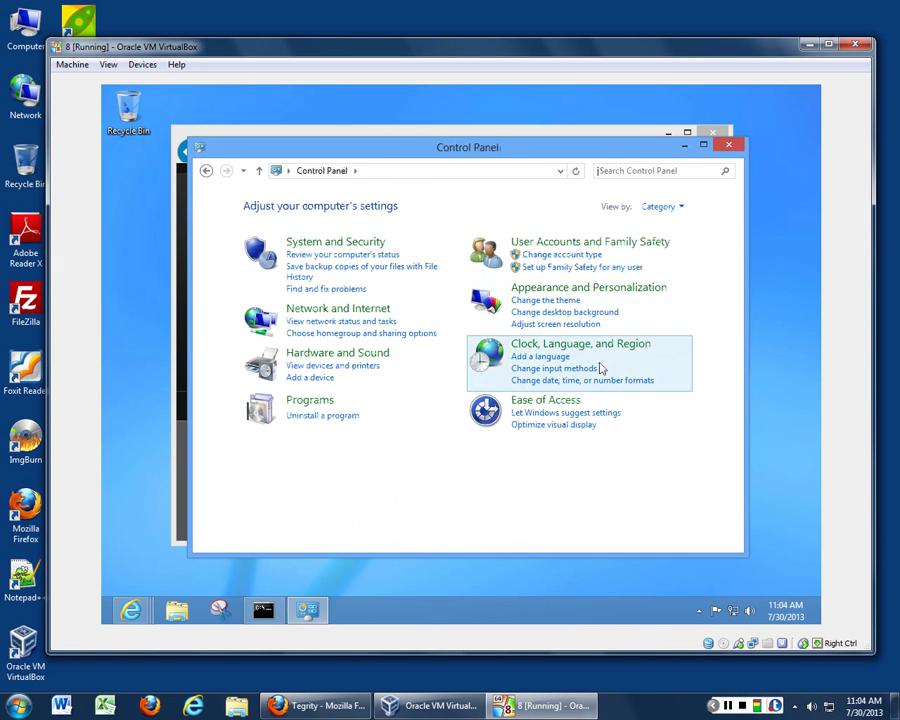
Step: Open Change the theme and view Color and Sounds settings, cancelling both unchanged
click(546, 300)
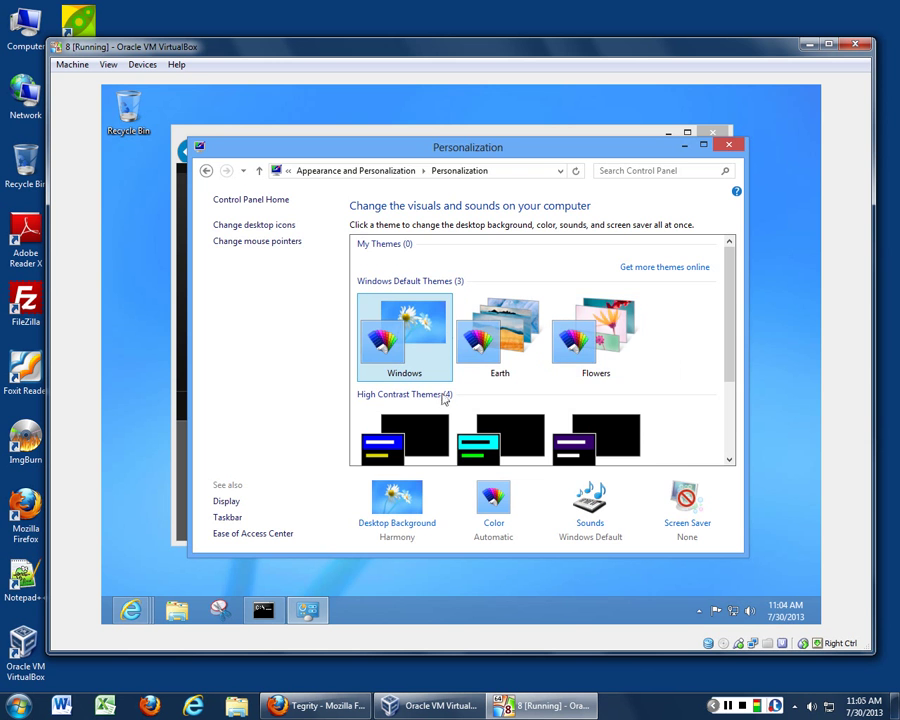
click(493, 505)
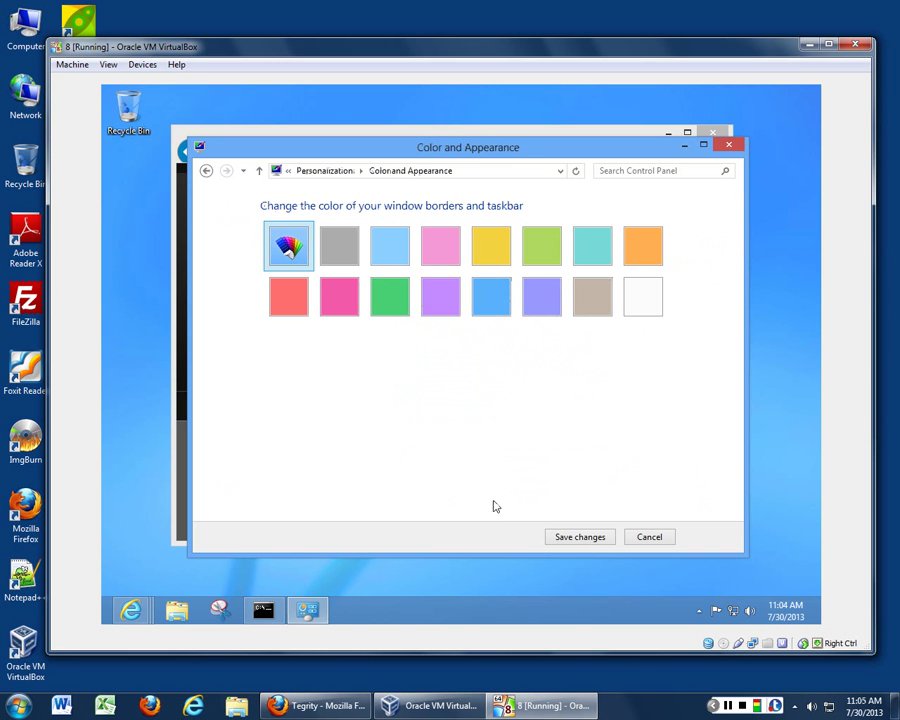
click(640, 537)
click(591, 505)
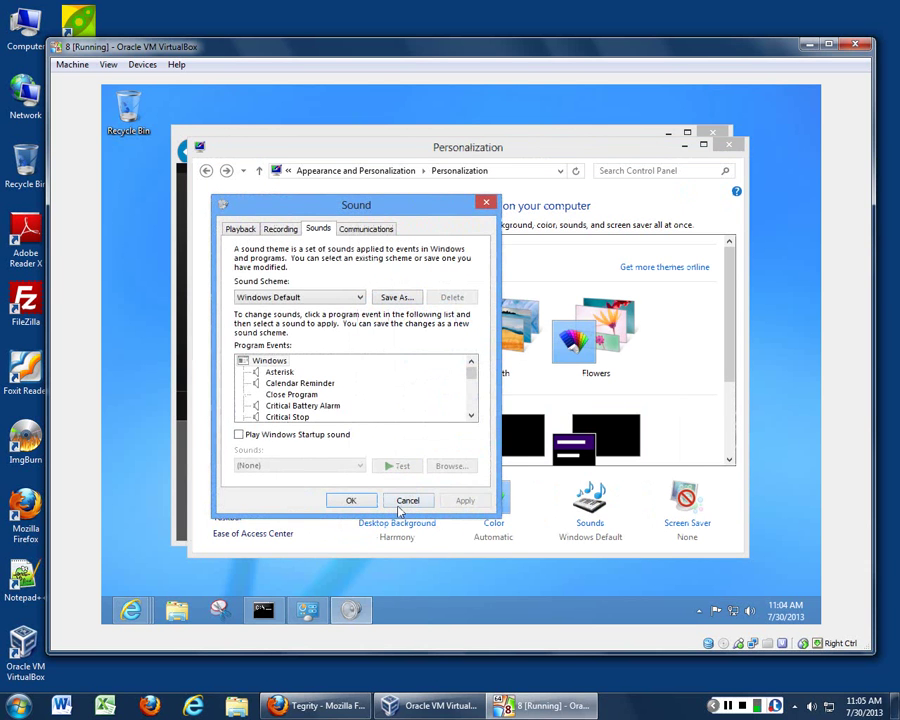
click(407, 500)
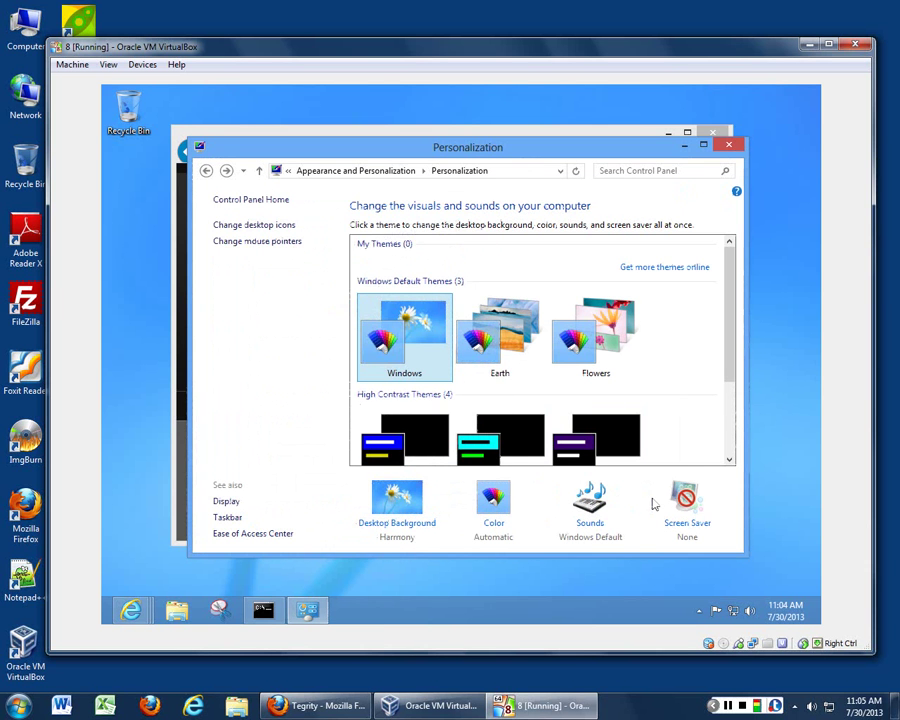
Step: In Desktop Icon Settings, toggle Computer on and off, then open Change Icon
click(270, 226)
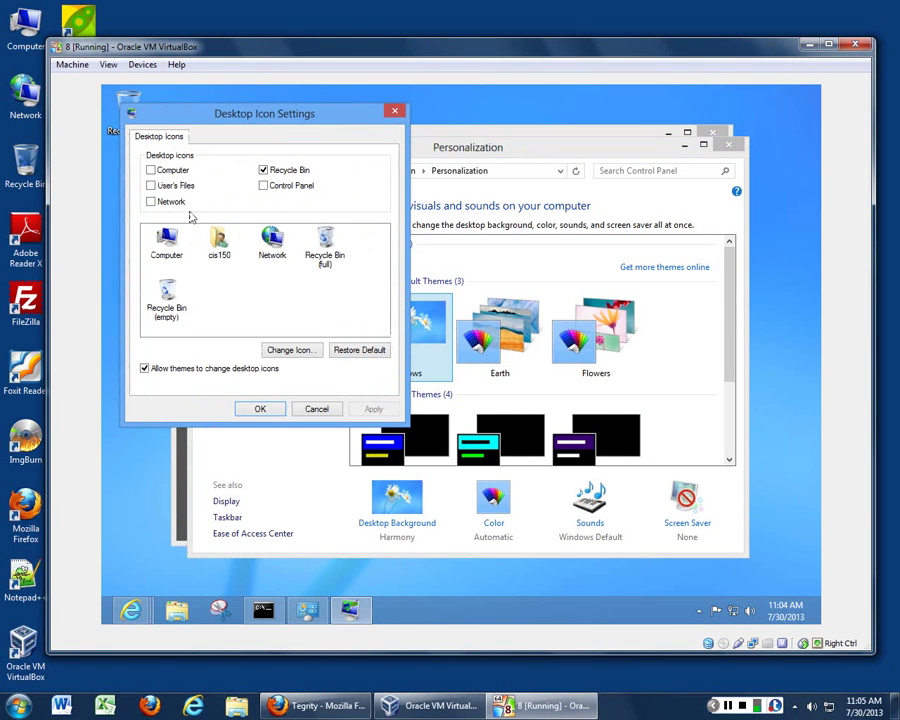
click(151, 171)
click(151, 171)
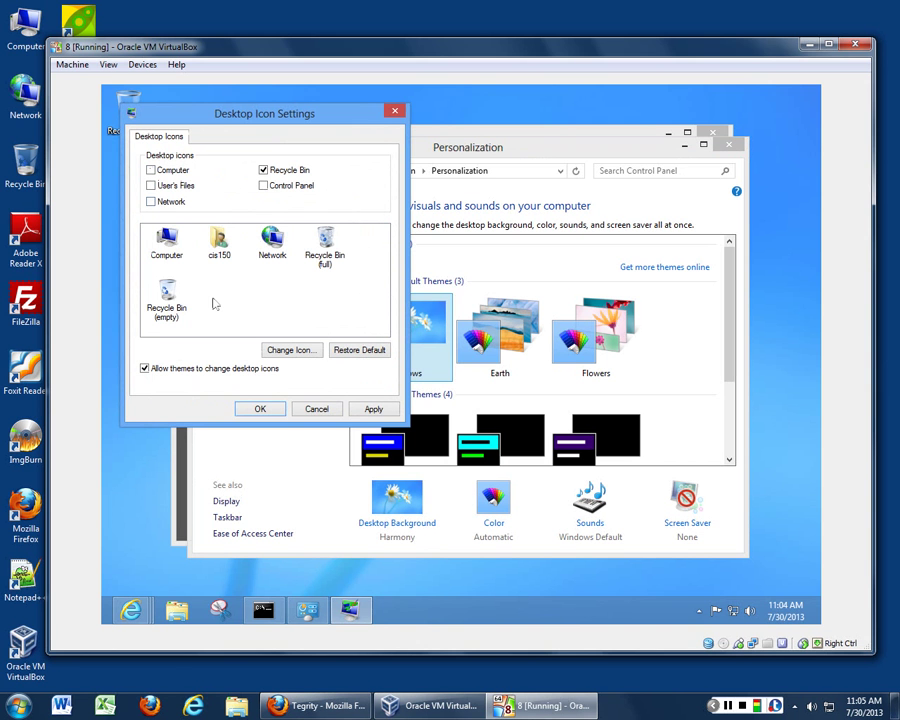
click(289, 350)
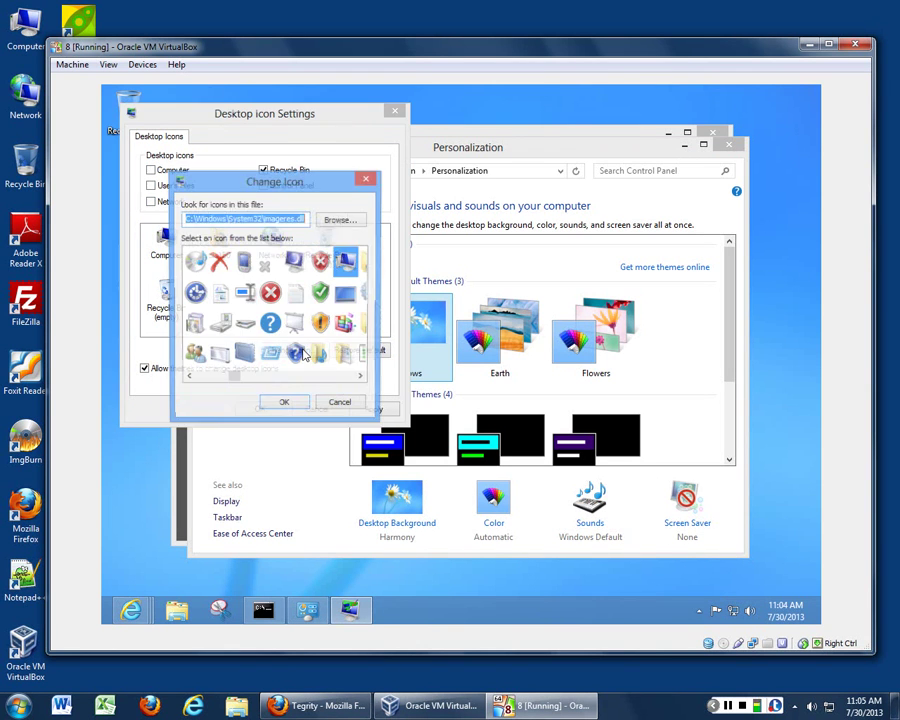
Step: Browse the imageres.dll icon list, try the checkmark-document and red X icons, then select the padlock
click(275, 224)
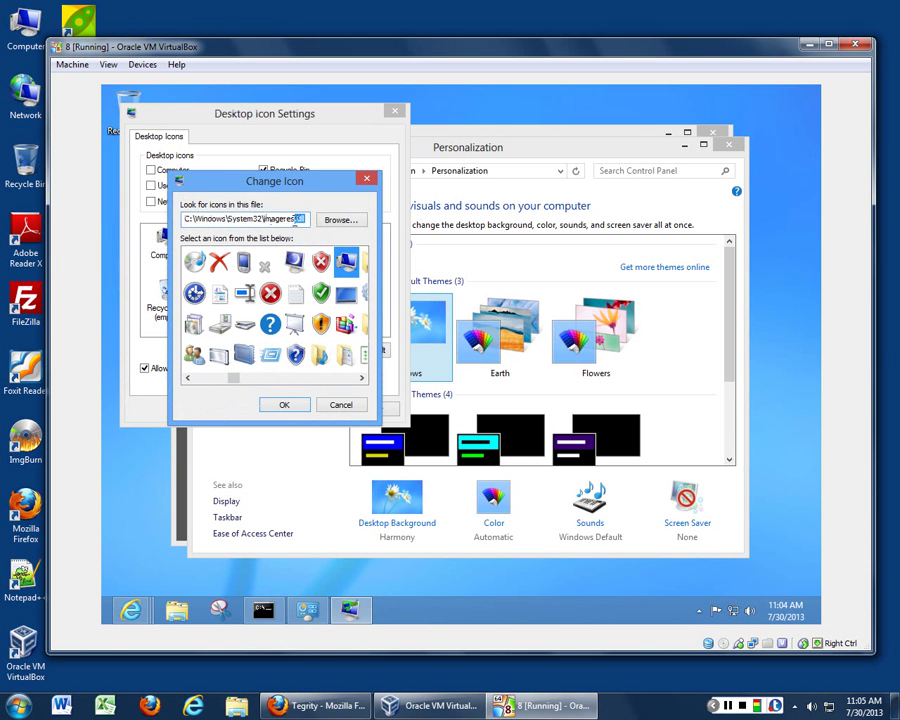
double_click(265, 220)
drag(234, 385, 315, 384)
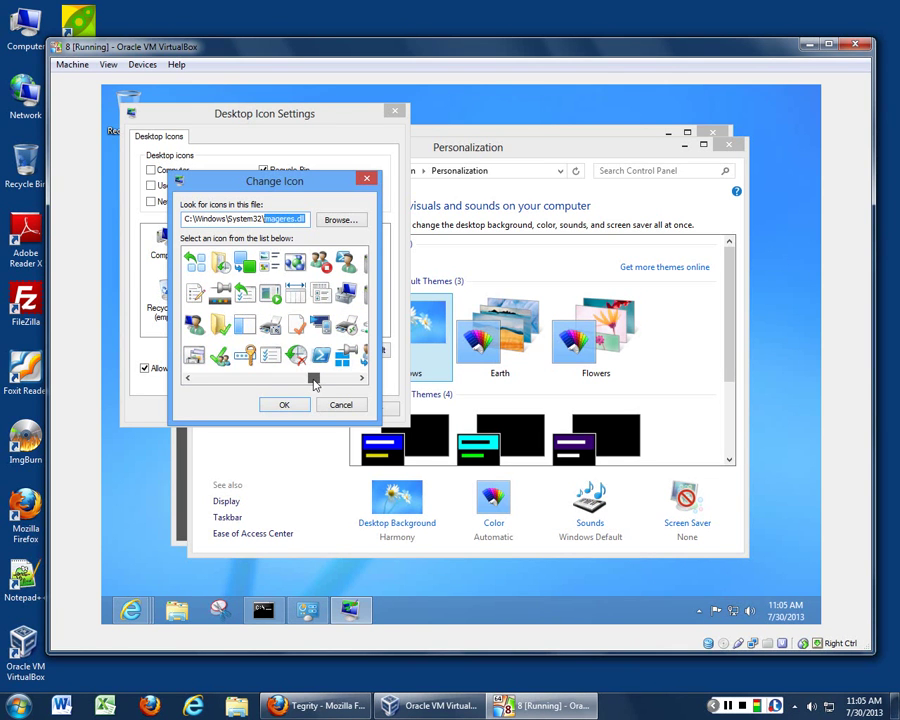
mouse_move(314, 383)
mouse_down()
mouse_move(343, 386)
mouse_move(326, 388)
mouse_up()
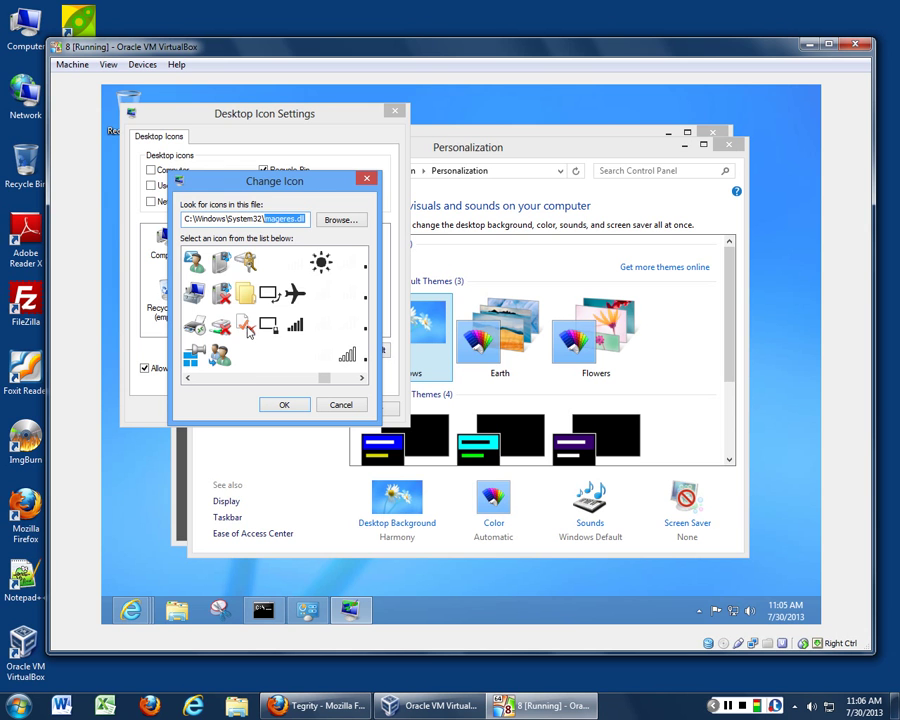
click(246, 328)
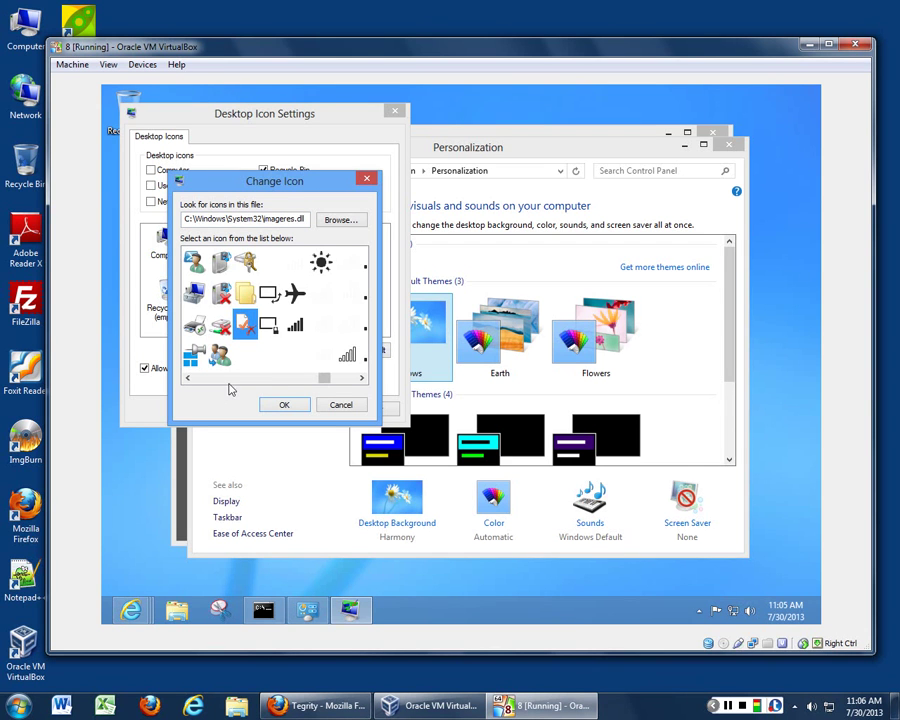
scroll(228, 386, left, 3)
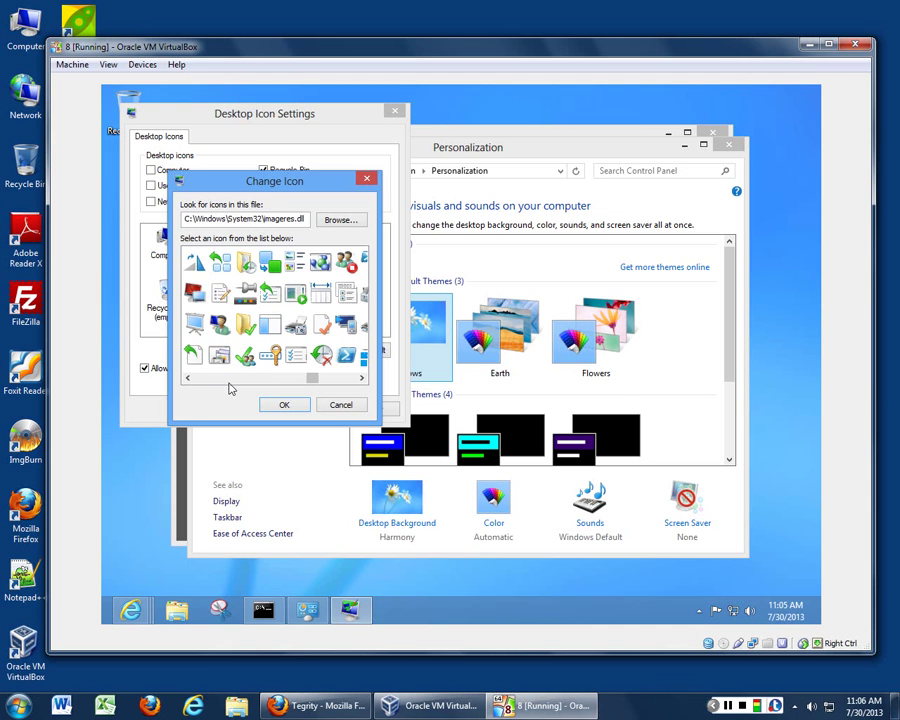
scroll(228, 388, left, 1)
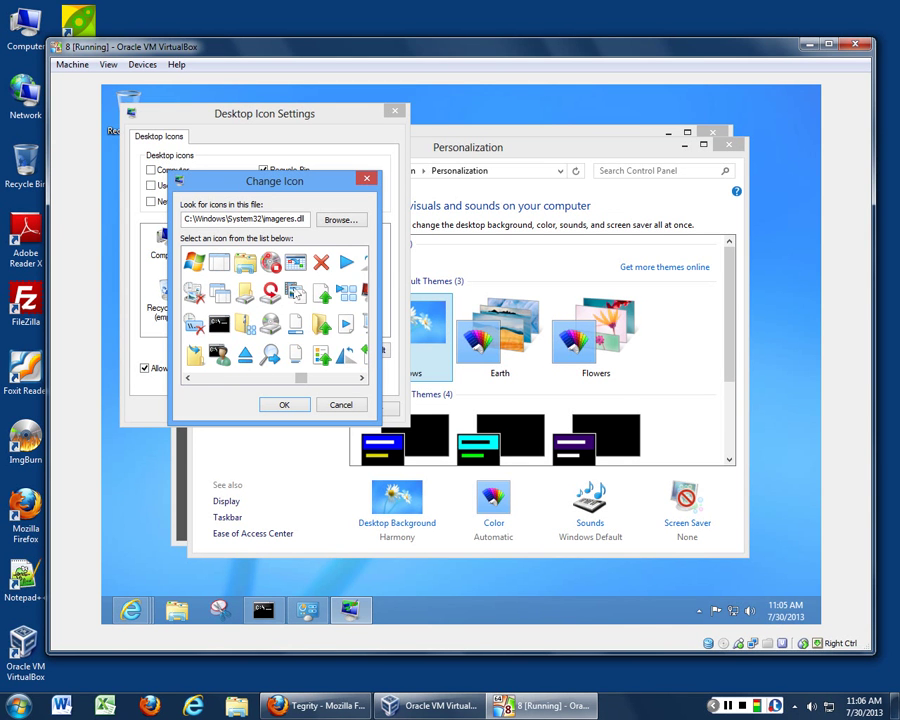
click(321, 264)
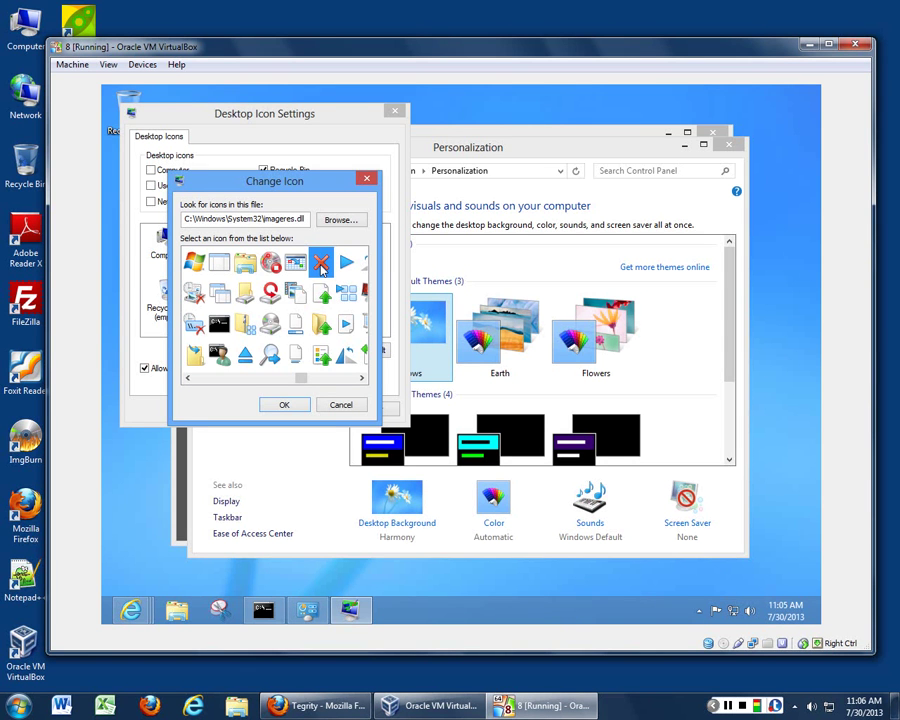
drag(301, 380, 218, 384)
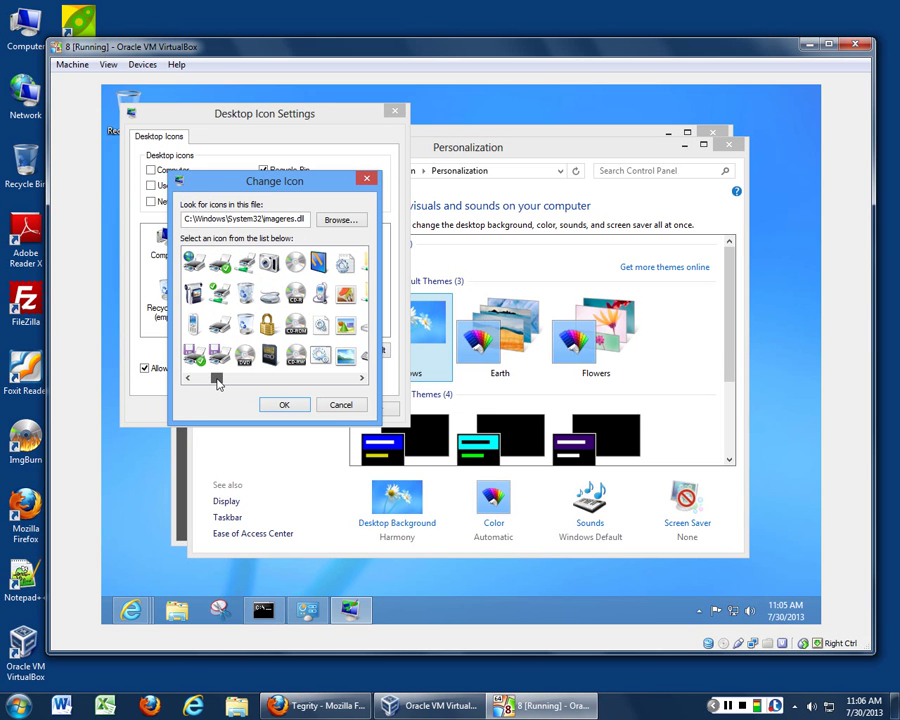
click(267, 330)
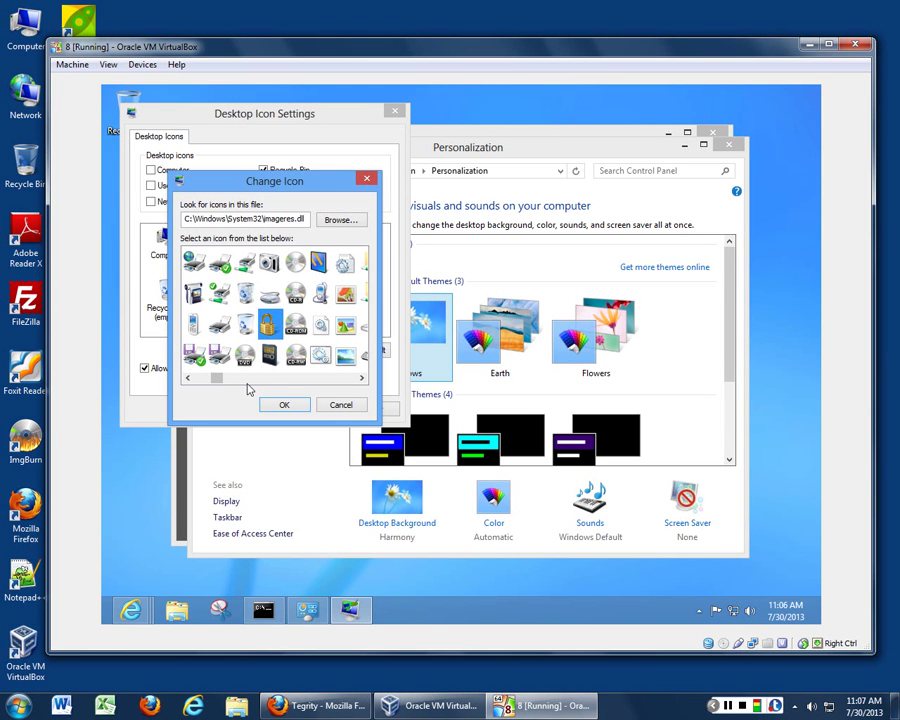
Step: Cancel the Change Icon and Desktop Icon Settings dialogs, leaving the desktop icons unchanged
click(342, 406)
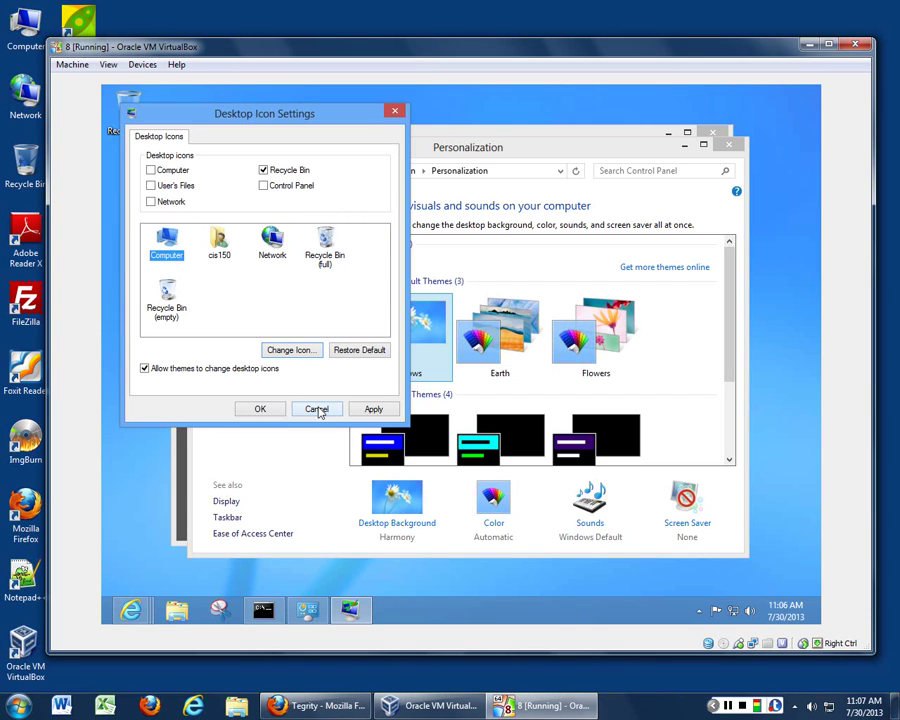
click(317, 410)
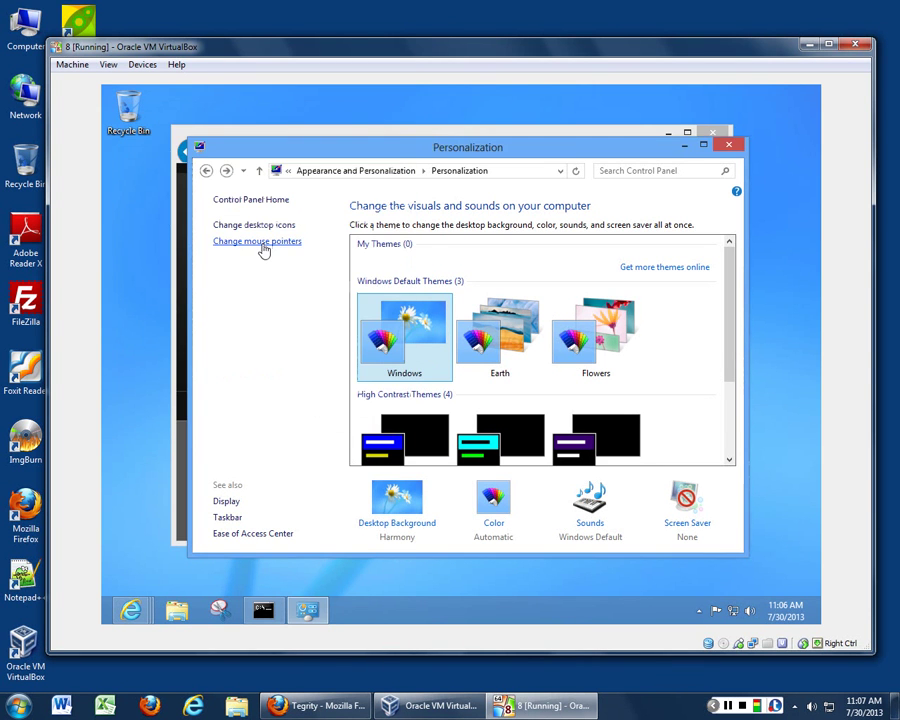
click(258, 242)
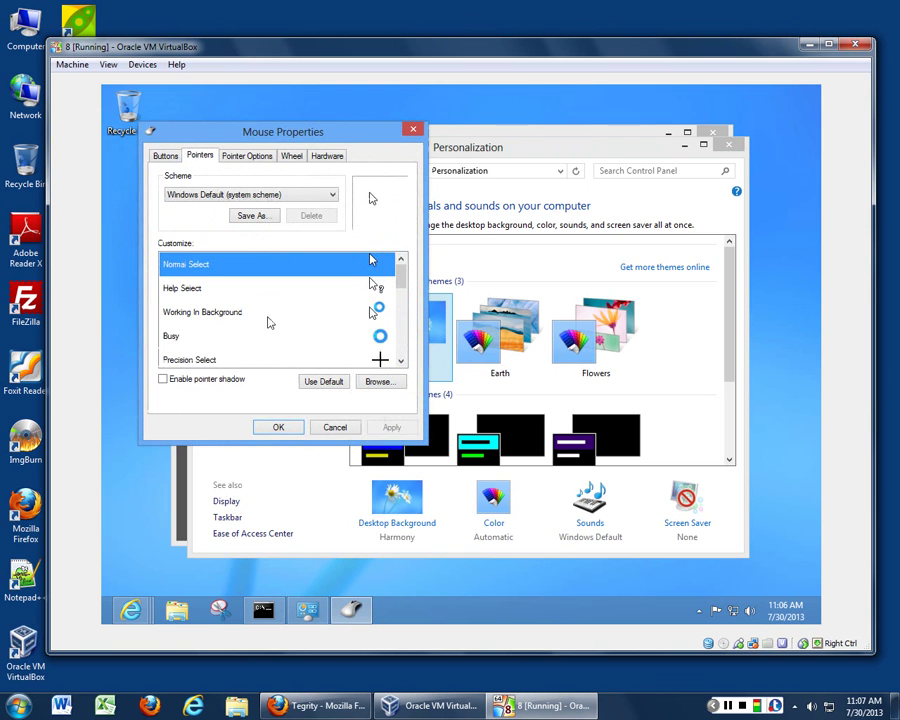
scroll(267, 330, down, 1)
scroll(256, 338, up, 1)
click(189, 343)
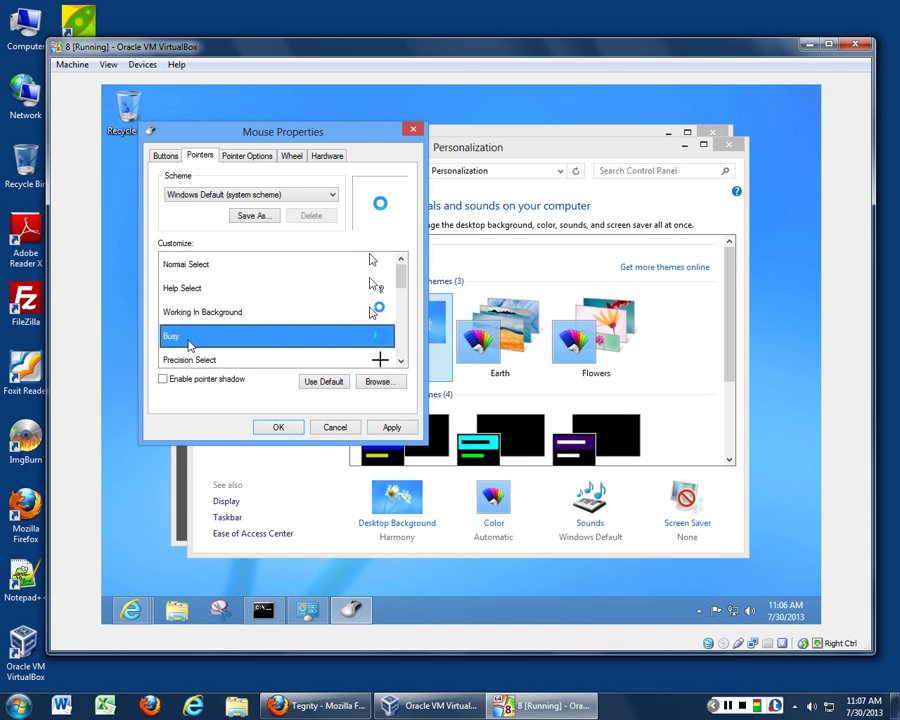
click(341, 427)
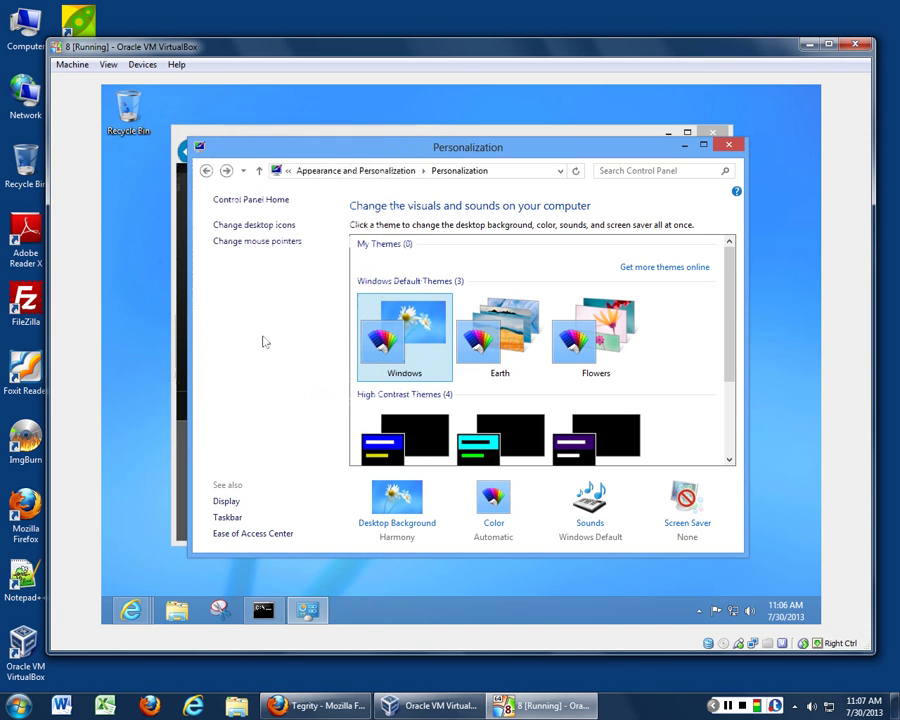
Step: Open the Display page and browse the text-size item list, keeping Title bars selected
click(226, 503)
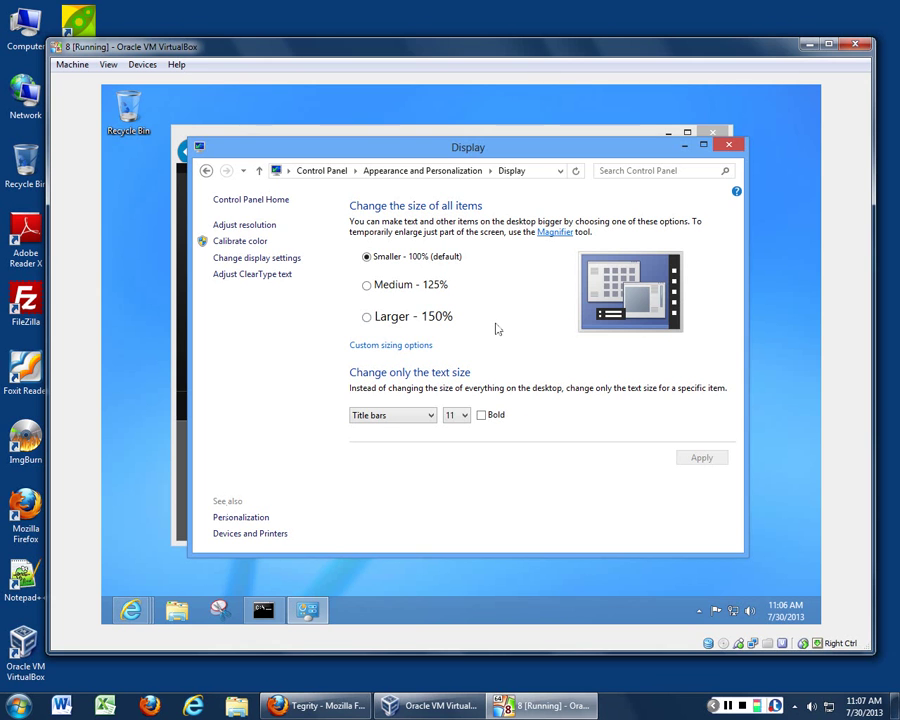
click(432, 415)
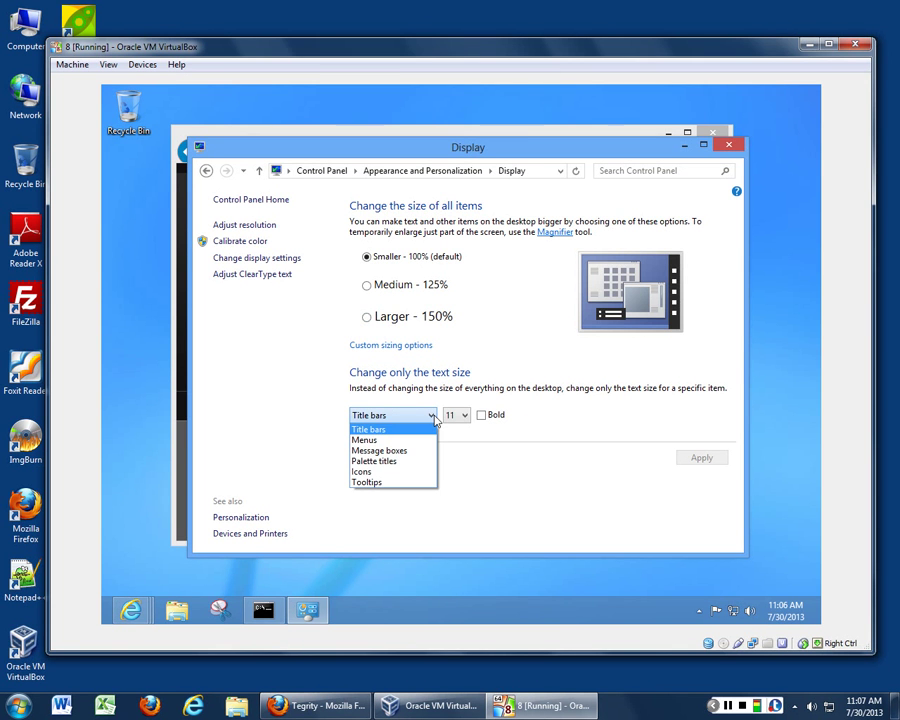
click(434, 419)
click(434, 419)
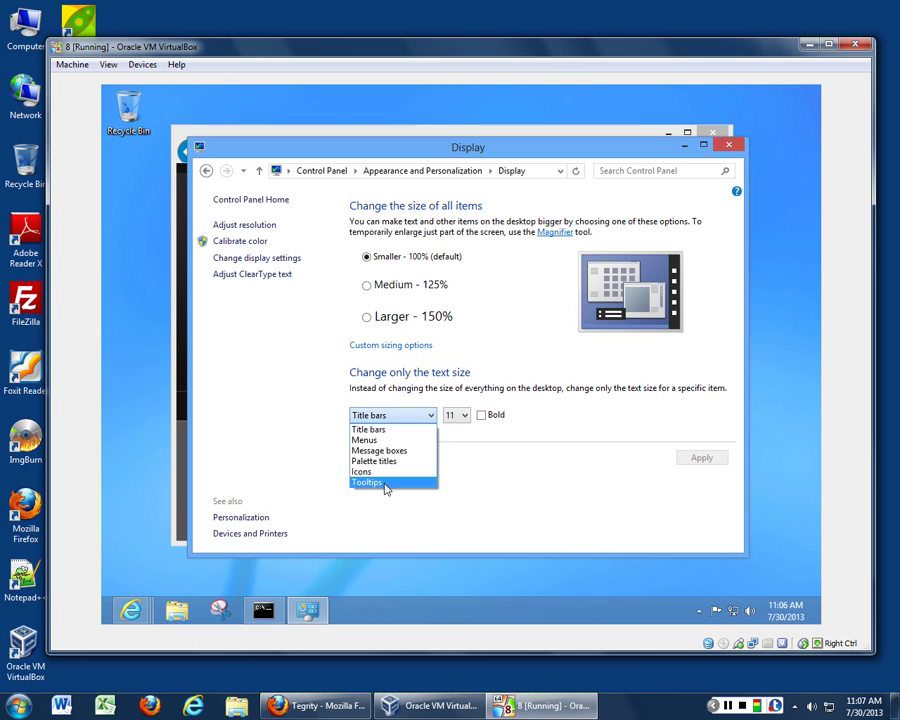
click(487, 357)
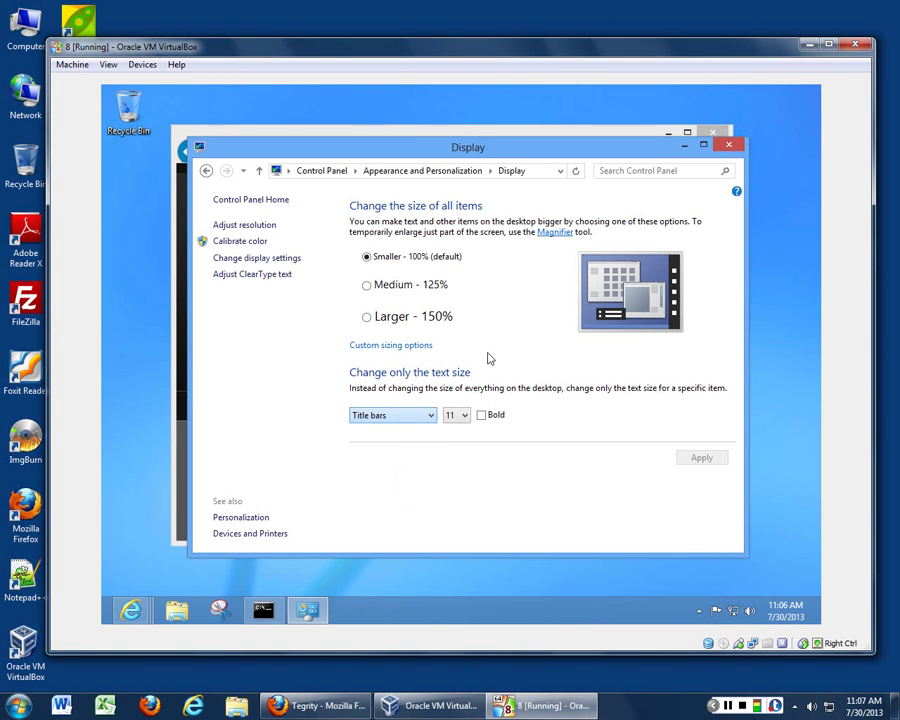
Step: Try Portrait and Portrait (flipped) orientations, then revert to landscape at 1024 × 768
click(262, 226)
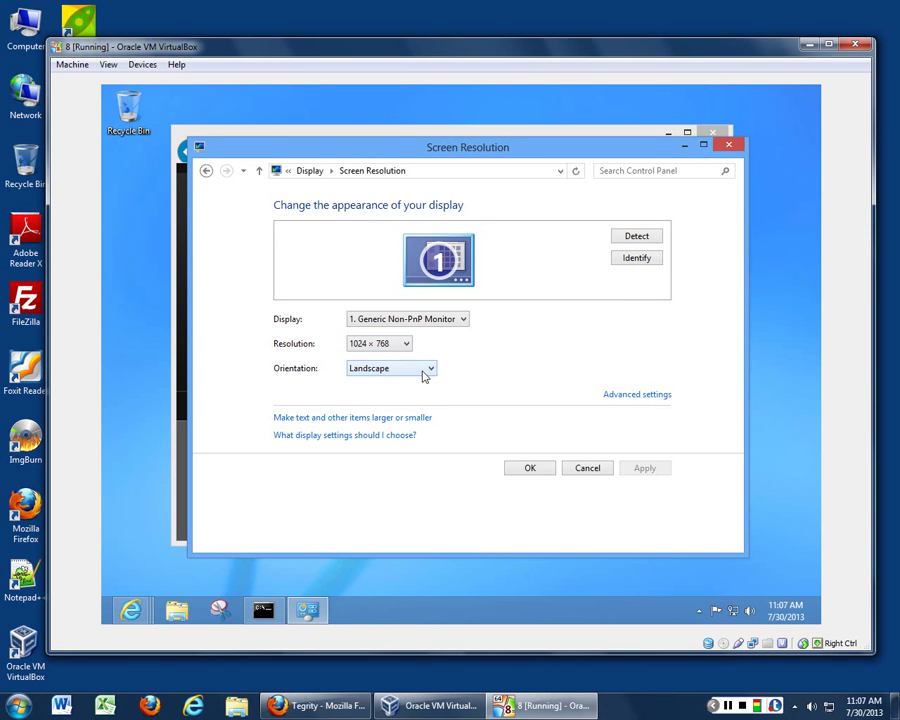
click(431, 368)
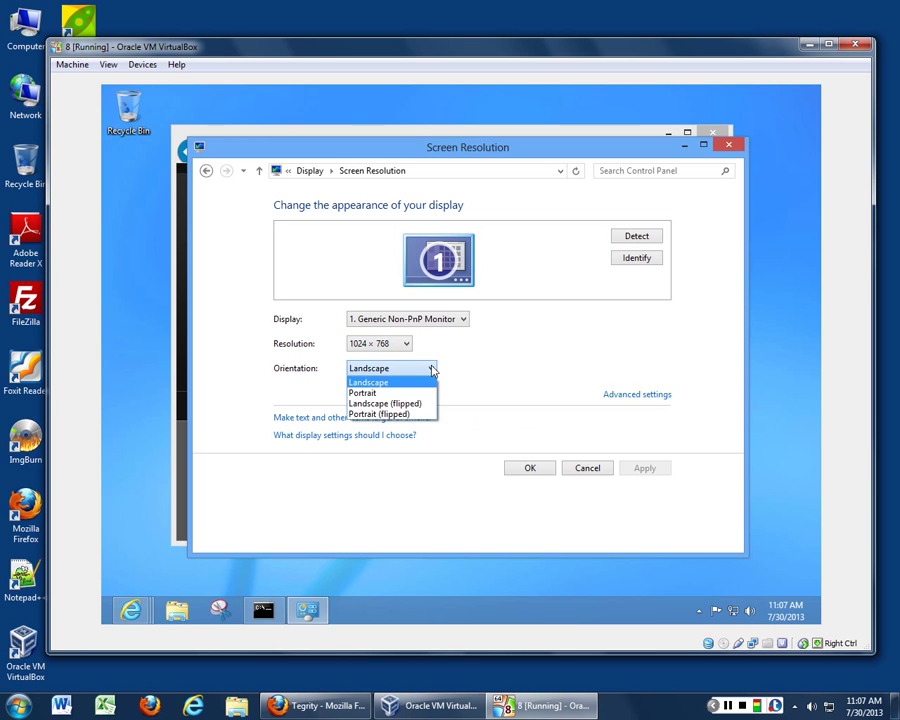
click(402, 394)
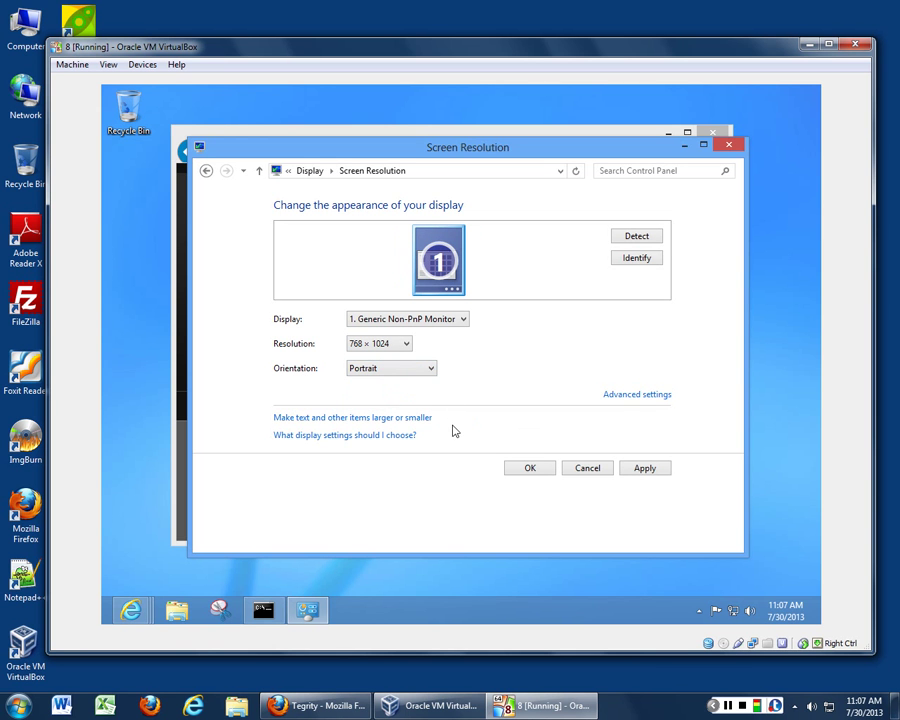
click(431, 369)
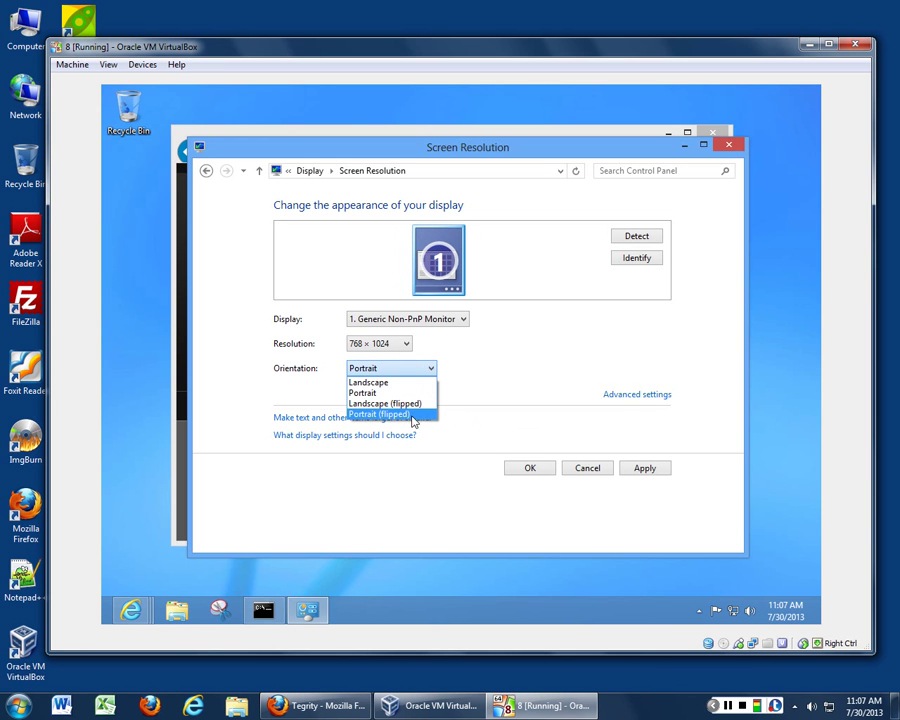
click(412, 416)
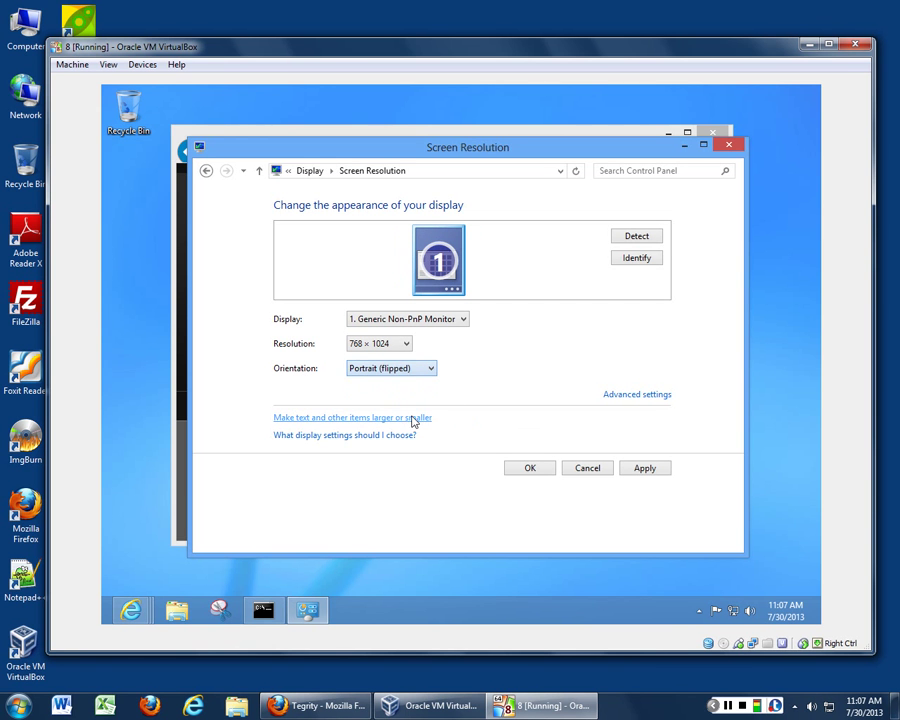
click(642, 469)
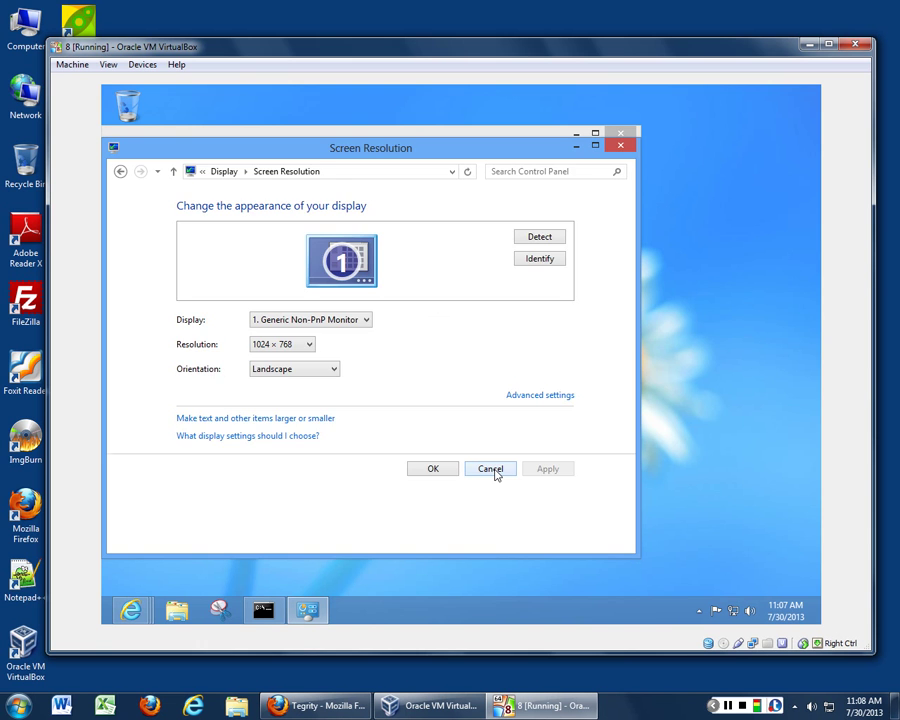
click(493, 470)
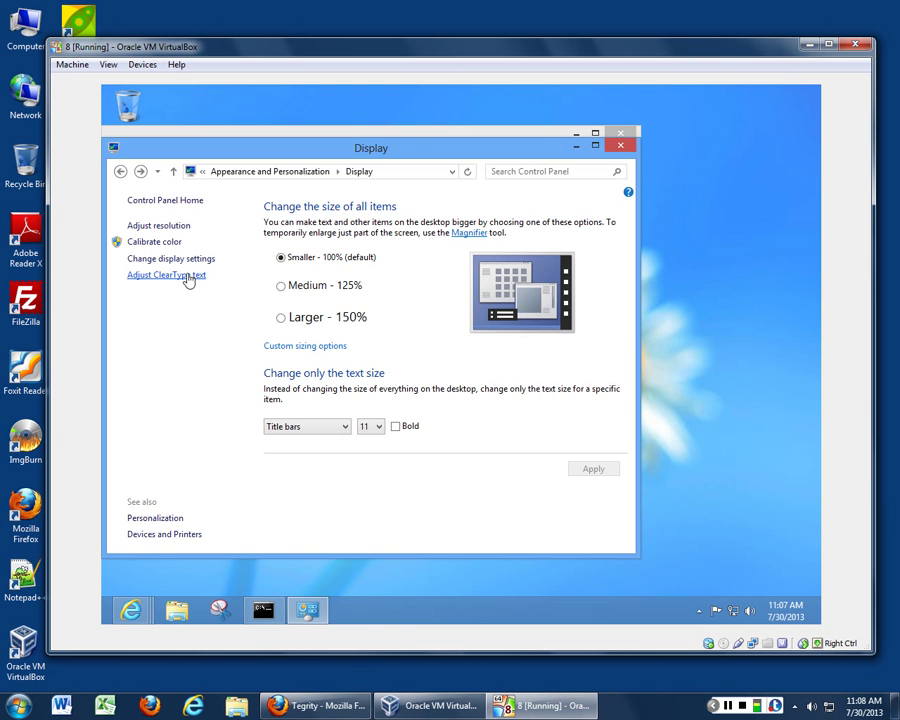
Step: Open and cancel the ClearType Text Tuner, then return to Control Panel Home
click(188, 279)
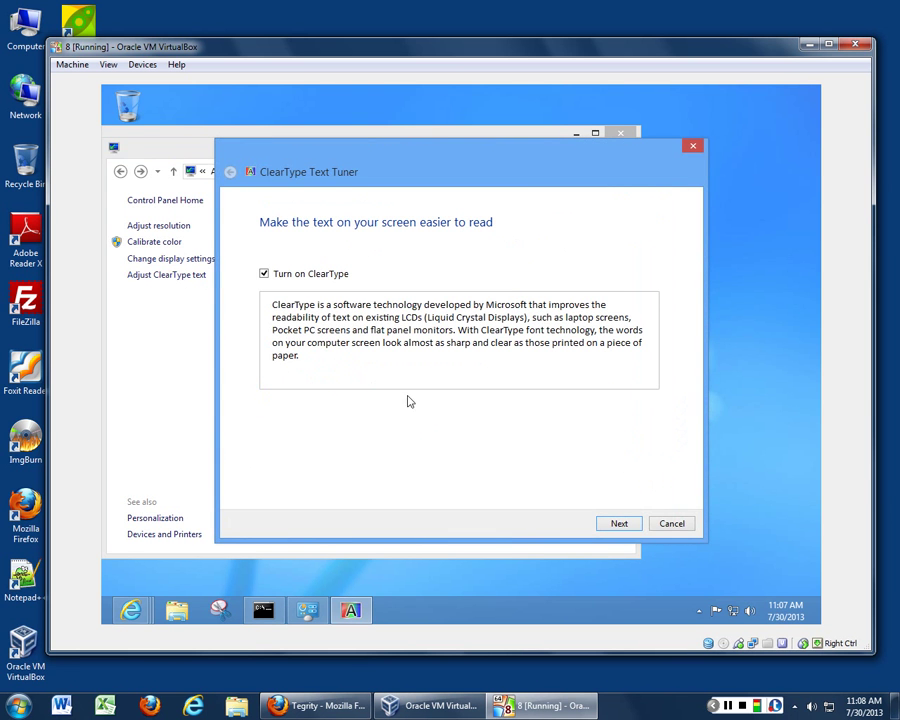
click(668, 525)
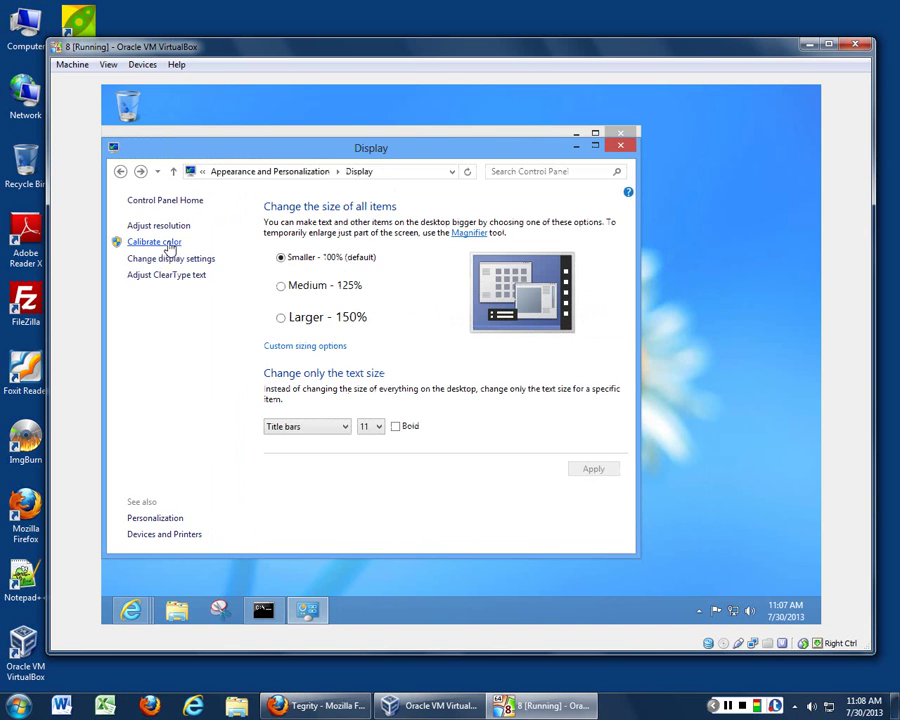
click(169, 201)
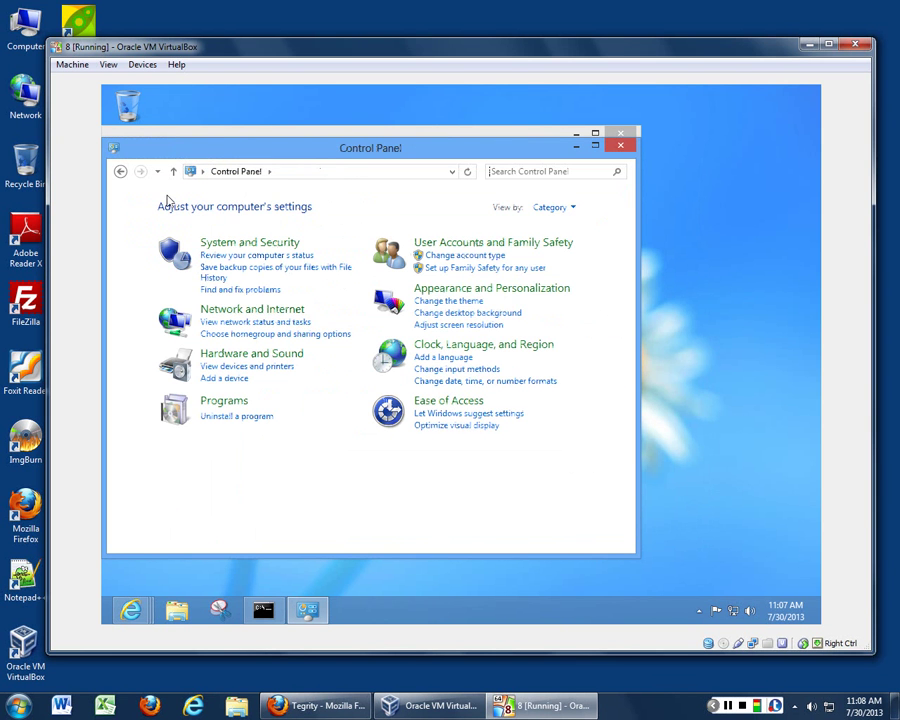
Step: Add Chinese (Simplified, Singapore) to the language list under English (United States)
click(466, 359)
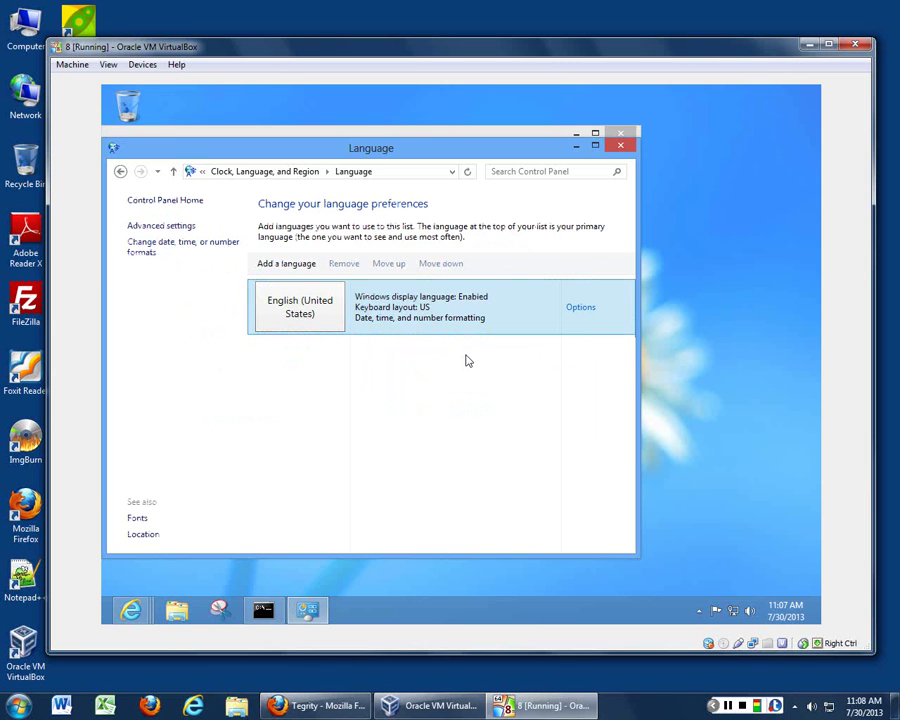
click(287, 264)
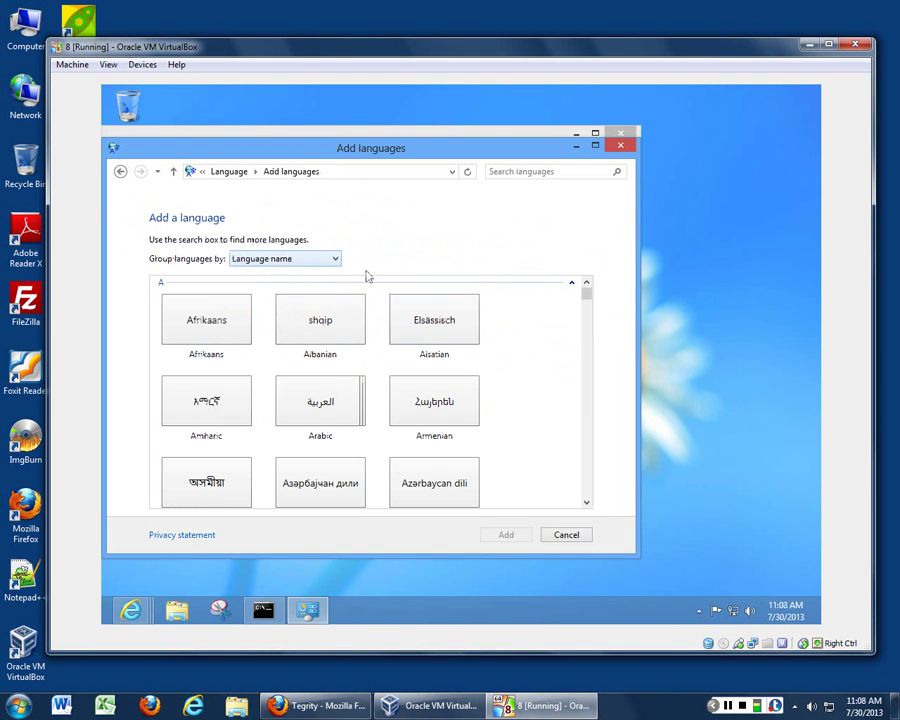
scroll(540, 410, down, 2)
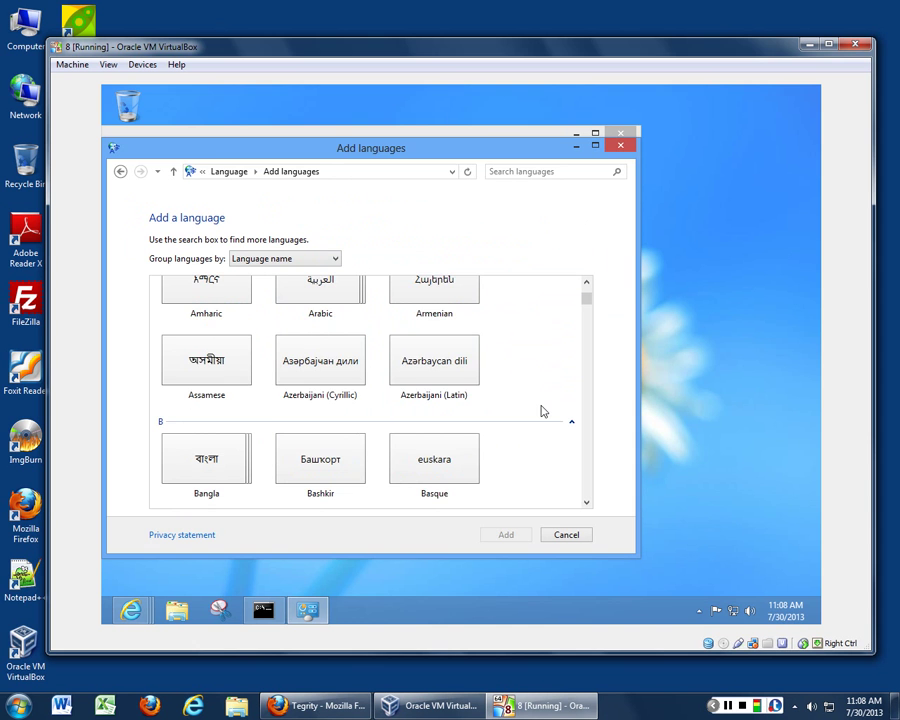
scroll(541, 410, up, 2)
scroll(538, 411, down, 2)
scroll(533, 410, down, 5)
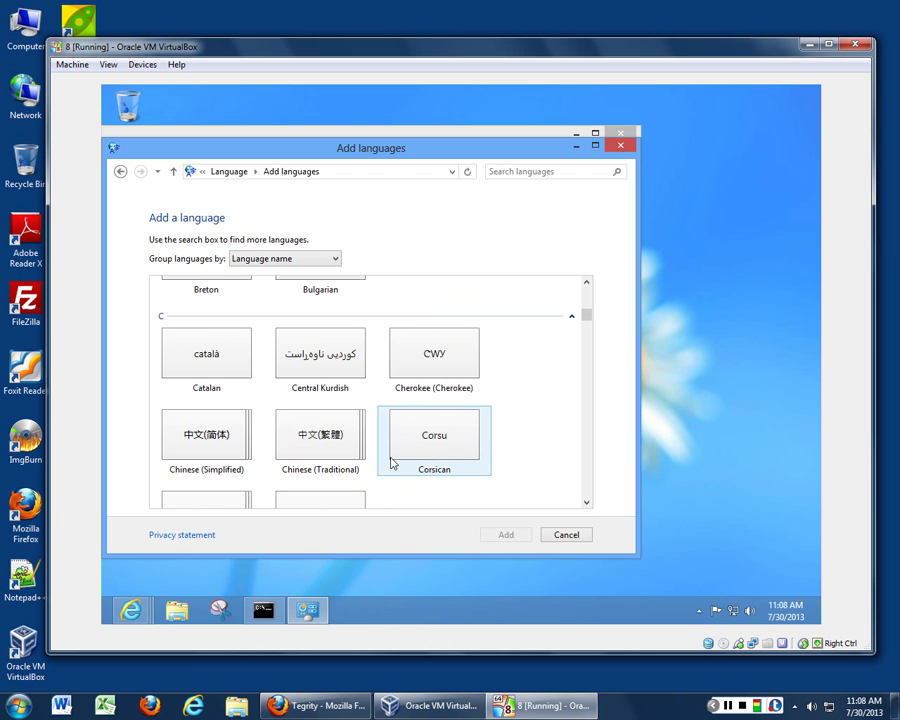
click(197, 446)
click(503, 538)
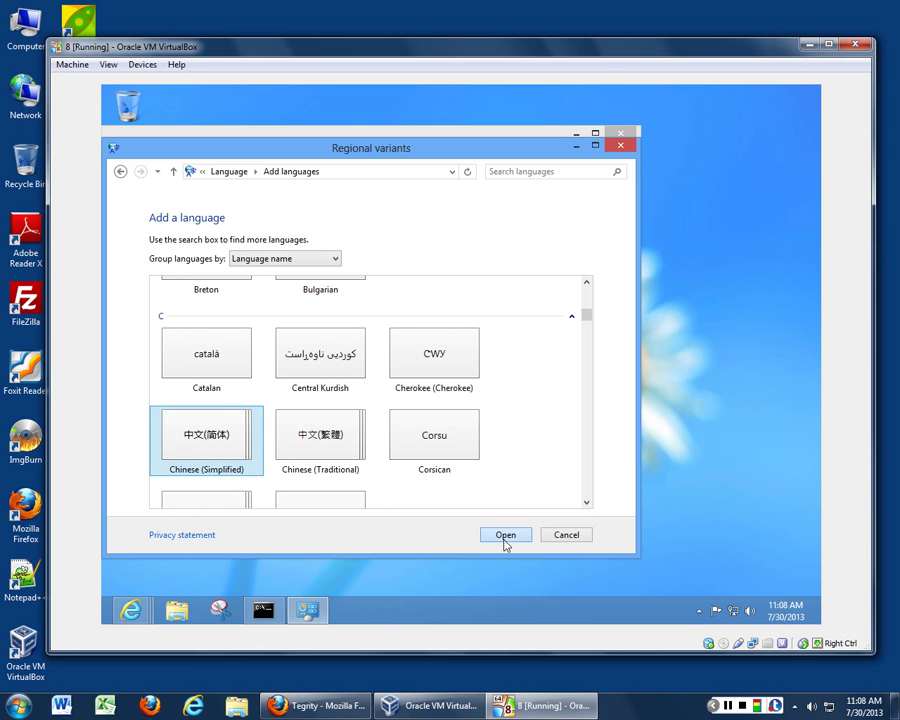
click(337, 298)
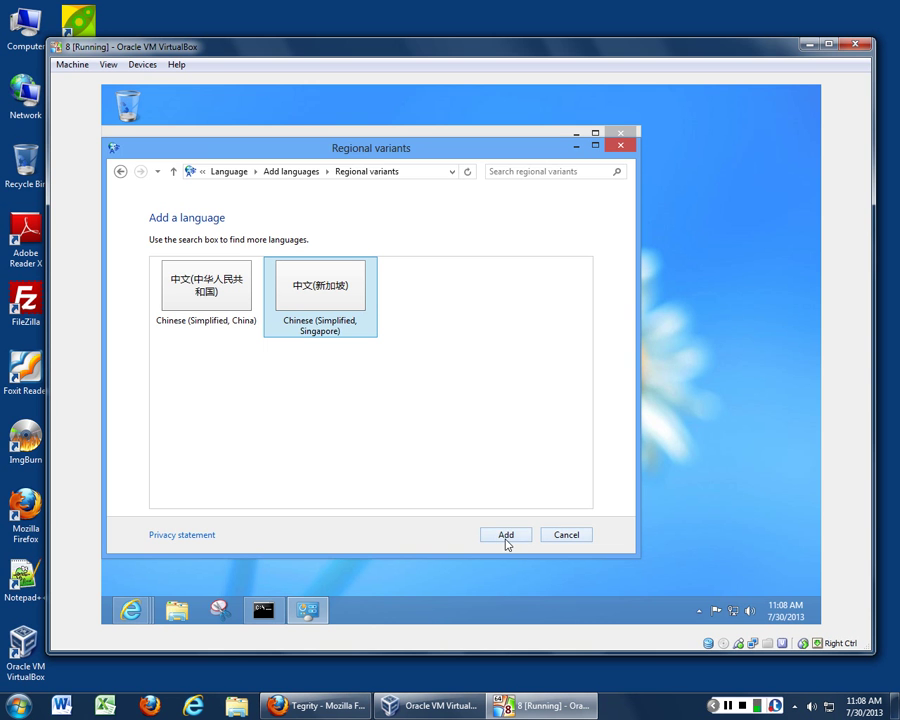
click(506, 538)
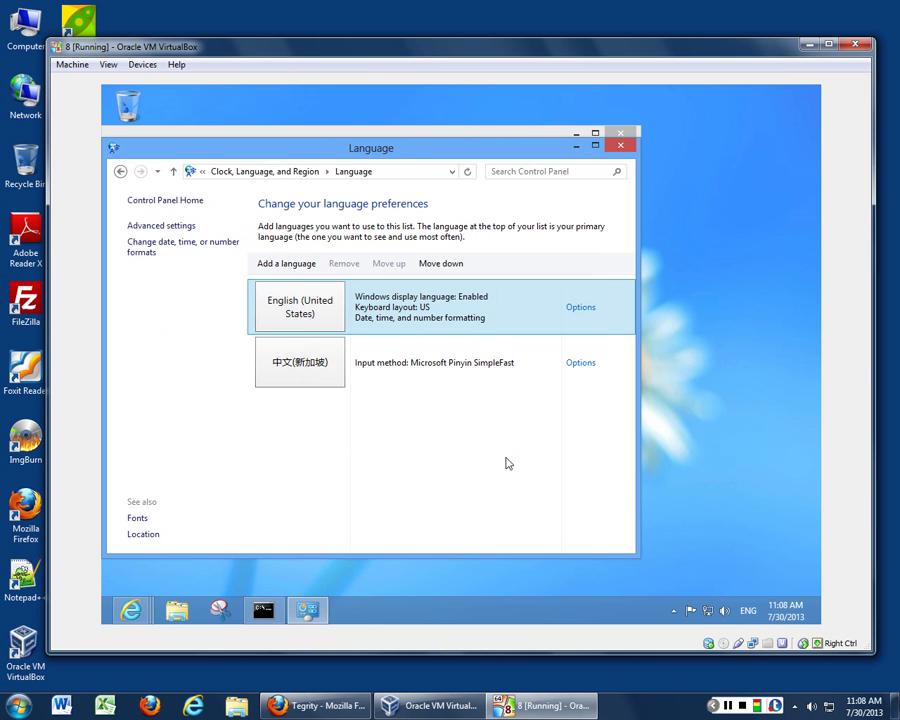
click(321, 363)
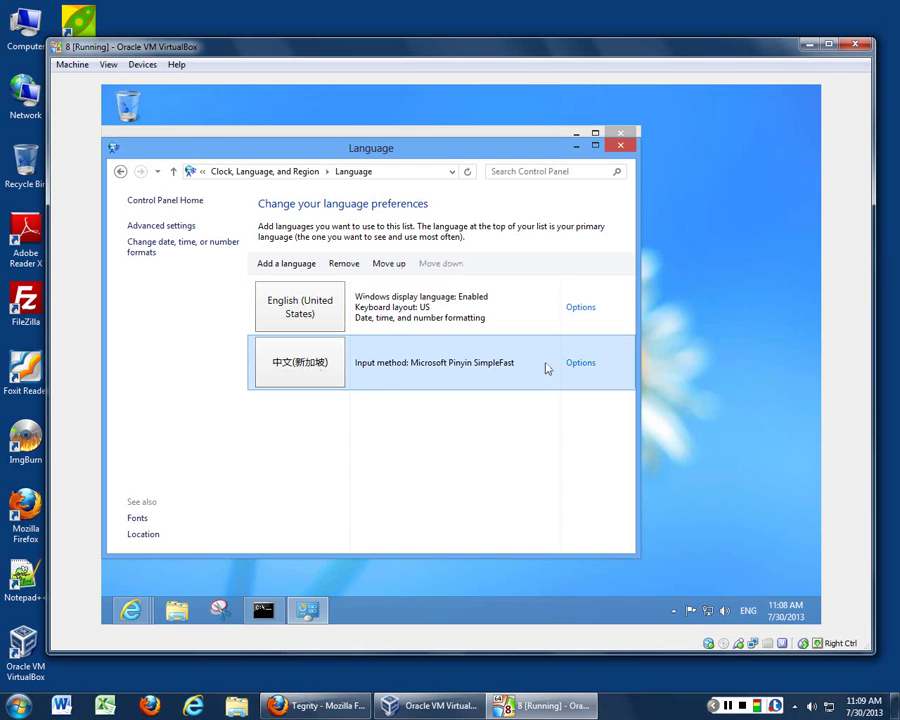
Step: Request the Chinese (Singapore) language pack download from its Options and answer the permission prompt
click(588, 369)
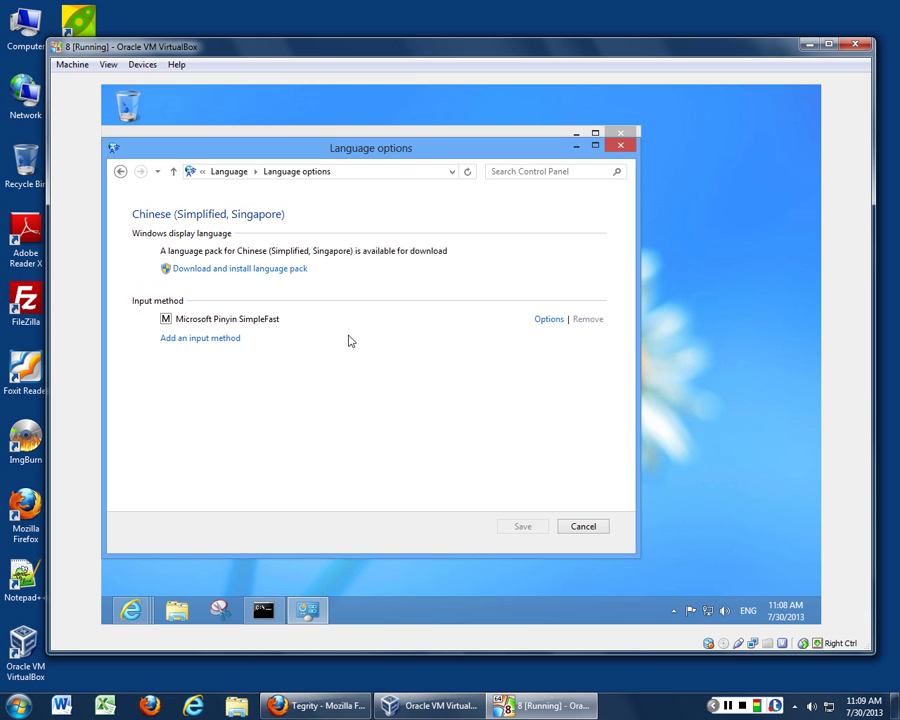
click(256, 274)
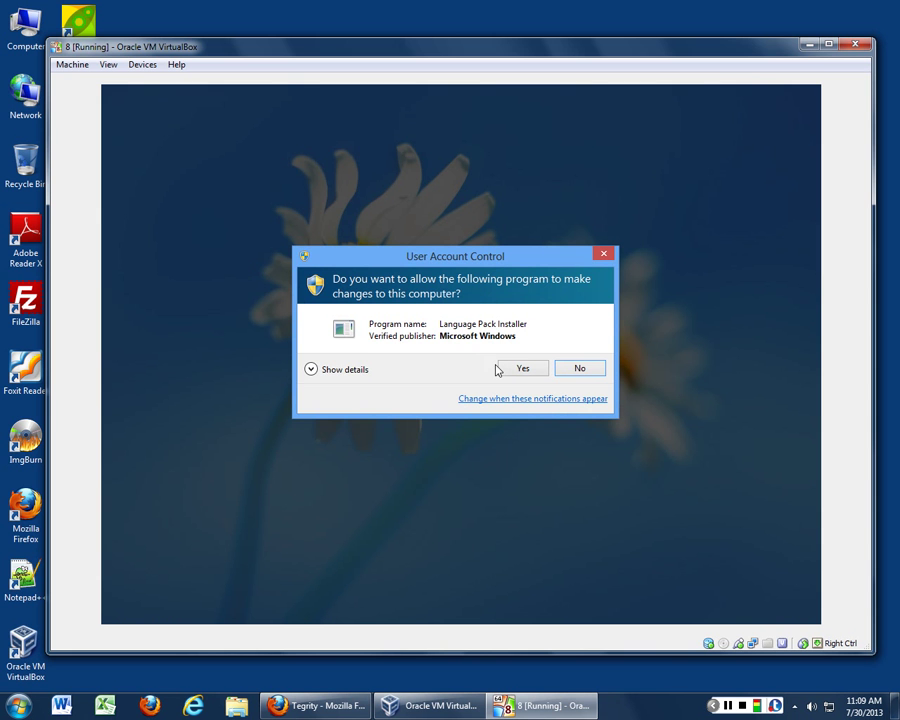
click(521, 368)
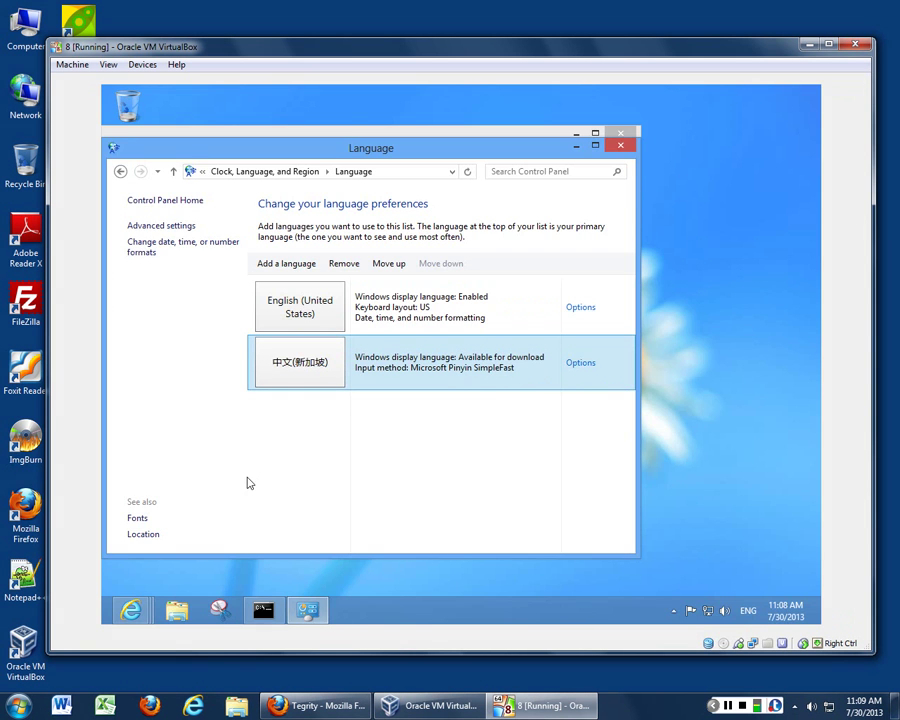
Step: In Region's Location settings, set the home location to Kyrgyzstan
click(153, 538)
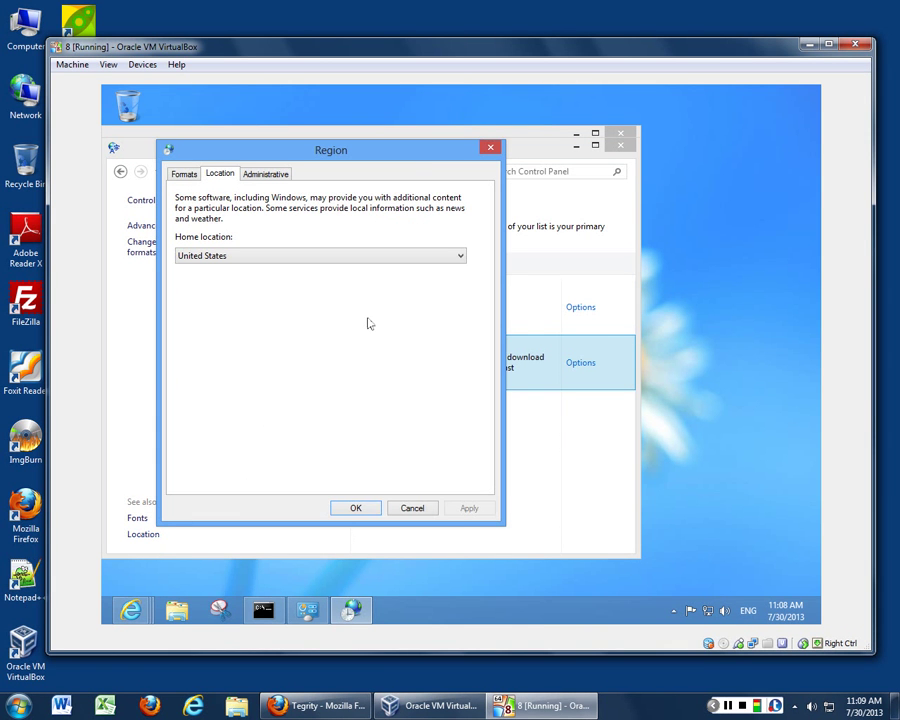
click(460, 256)
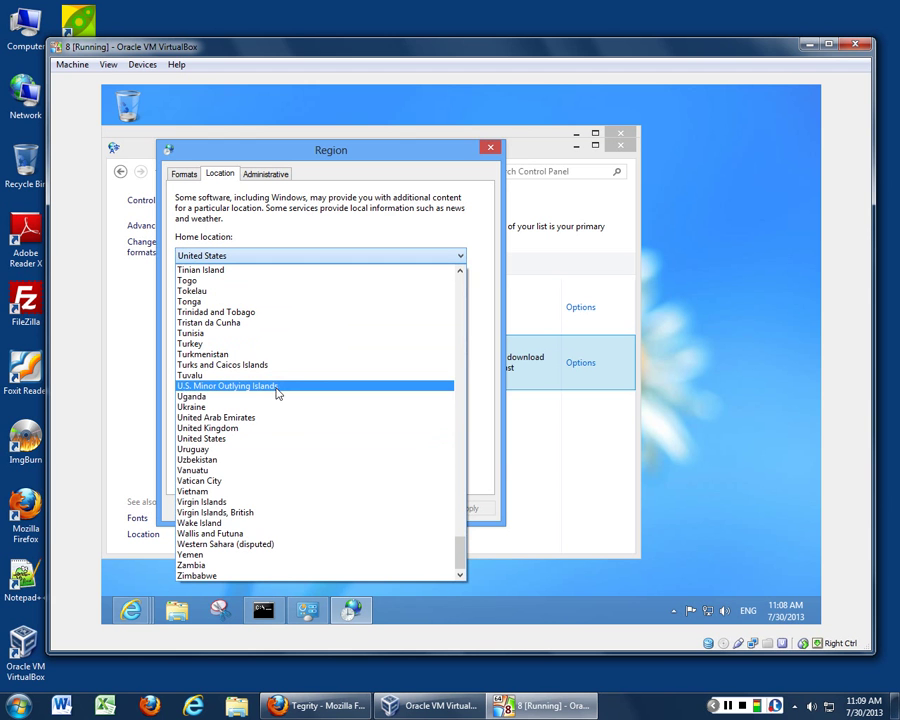
scroll(280, 446, up, 9)
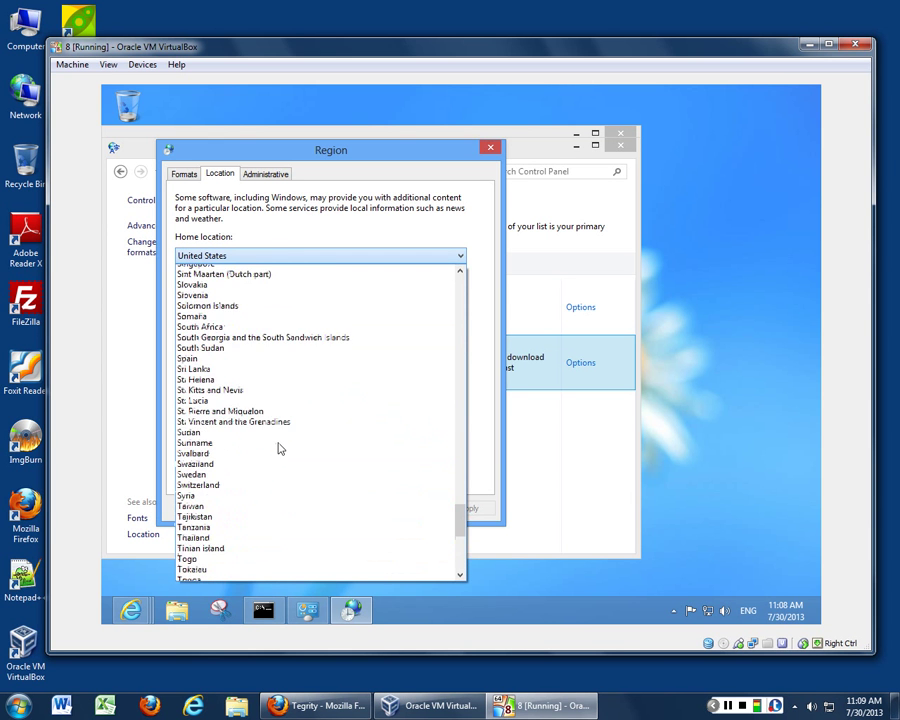
scroll(280, 449, up, 18)
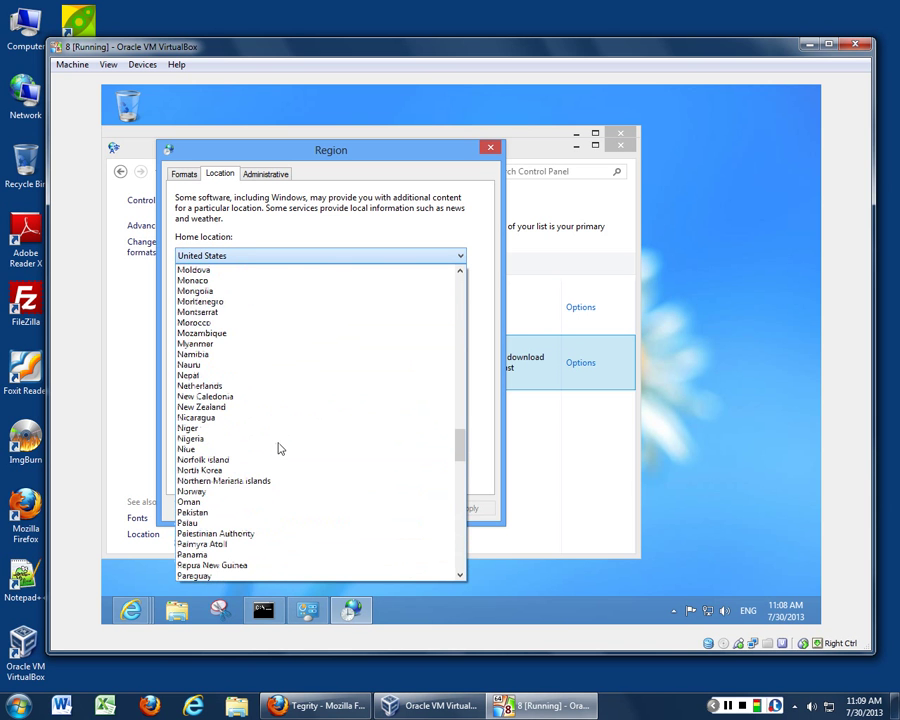
scroll(280, 449, up, 5)
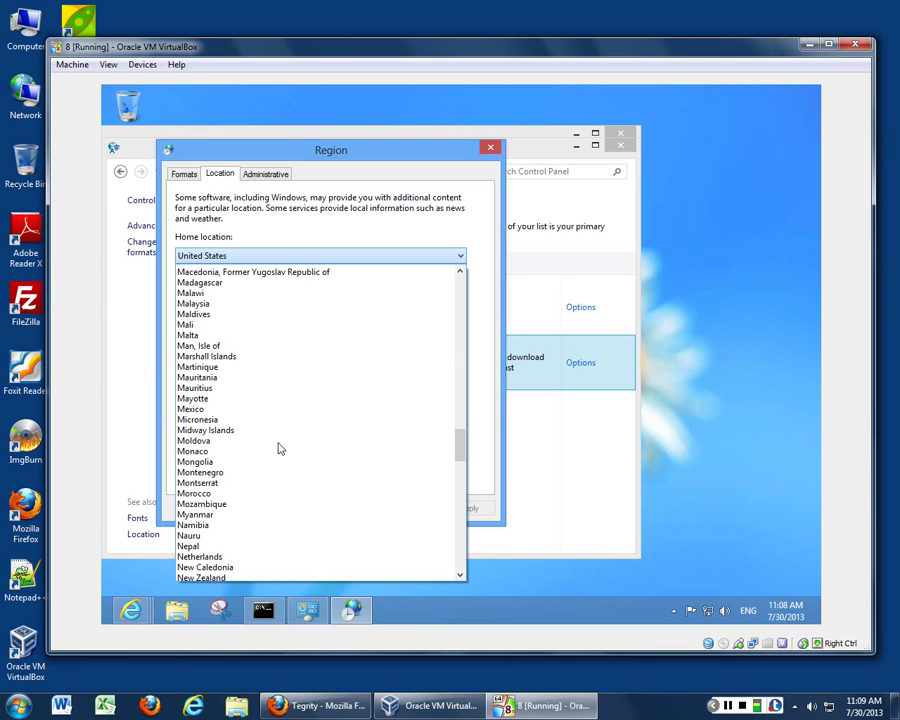
scroll(280, 449, up, 7)
click(385, 386)
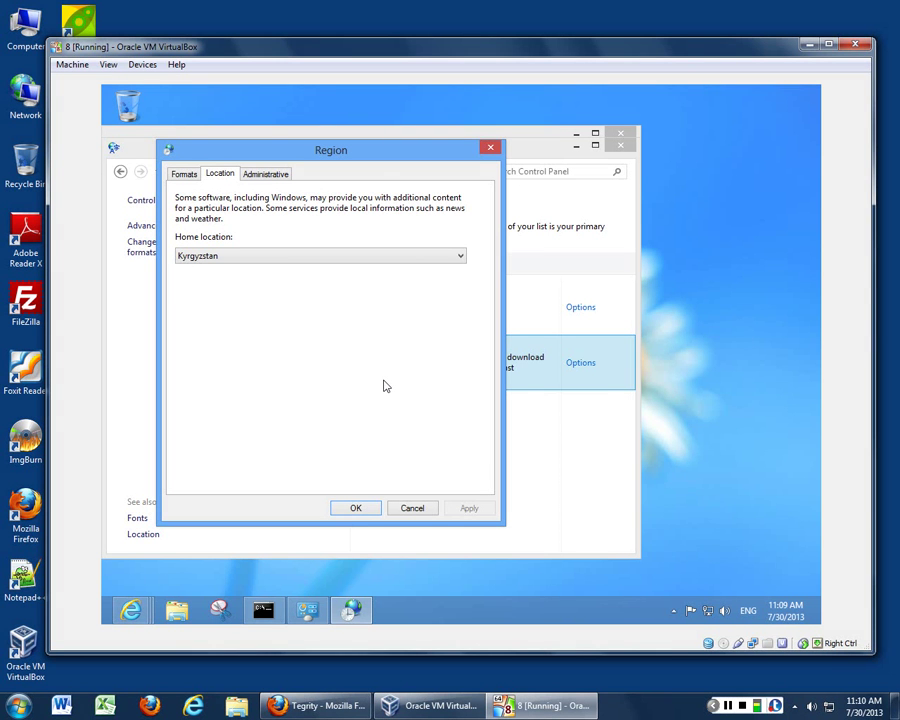
Step: Change the home location back to United States and apply it
click(460, 261)
scroll(307, 390, down, 12)
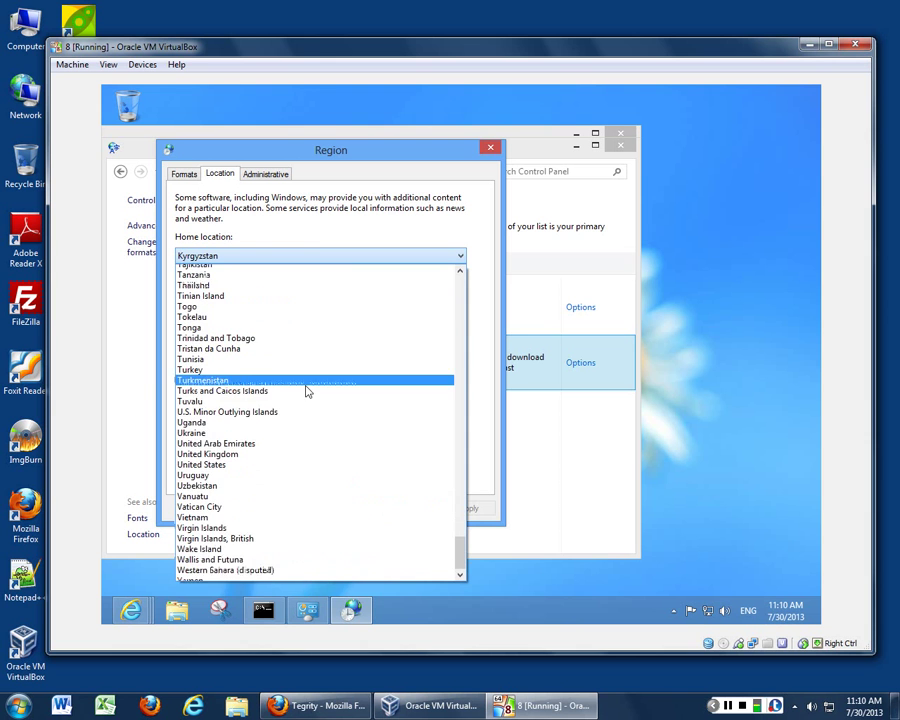
scroll(251, 426, up, 1)
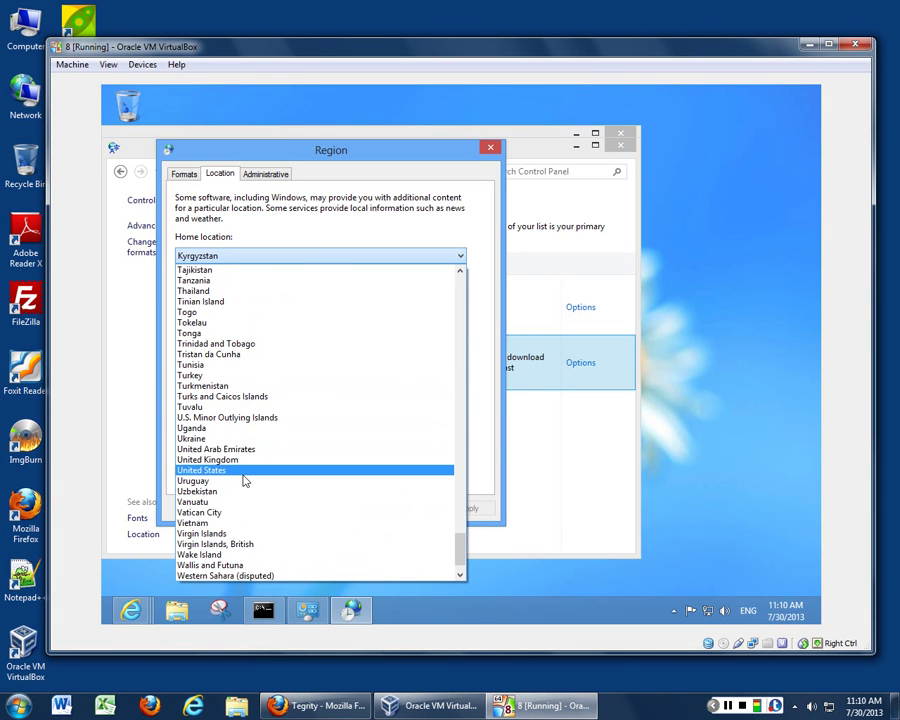
click(243, 470)
click(467, 510)
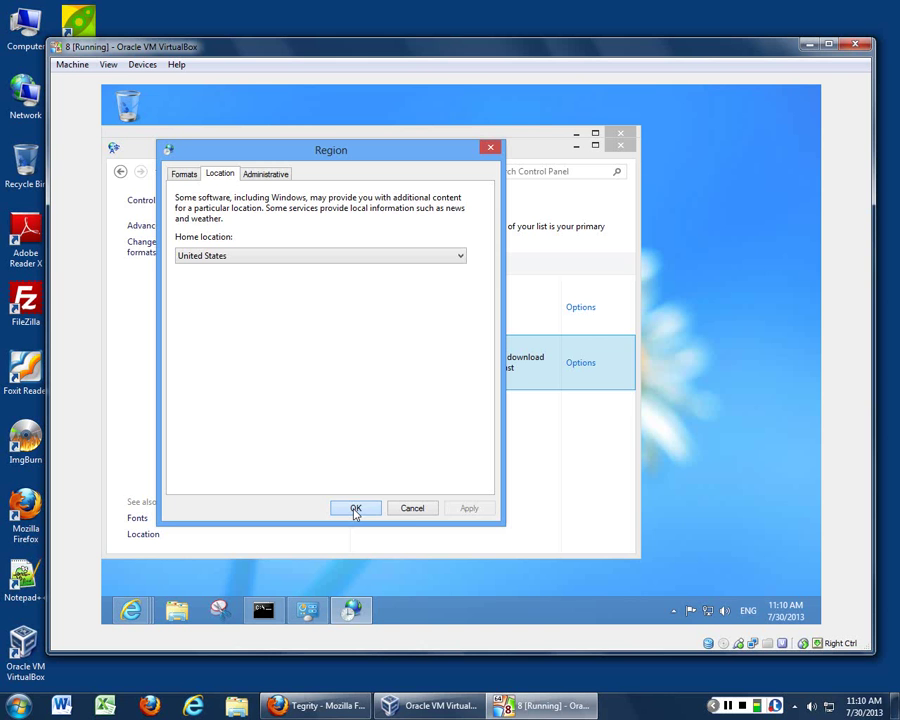
Step: Close Region and go through Programs and Features to the empty Installed Updates page
click(355, 509)
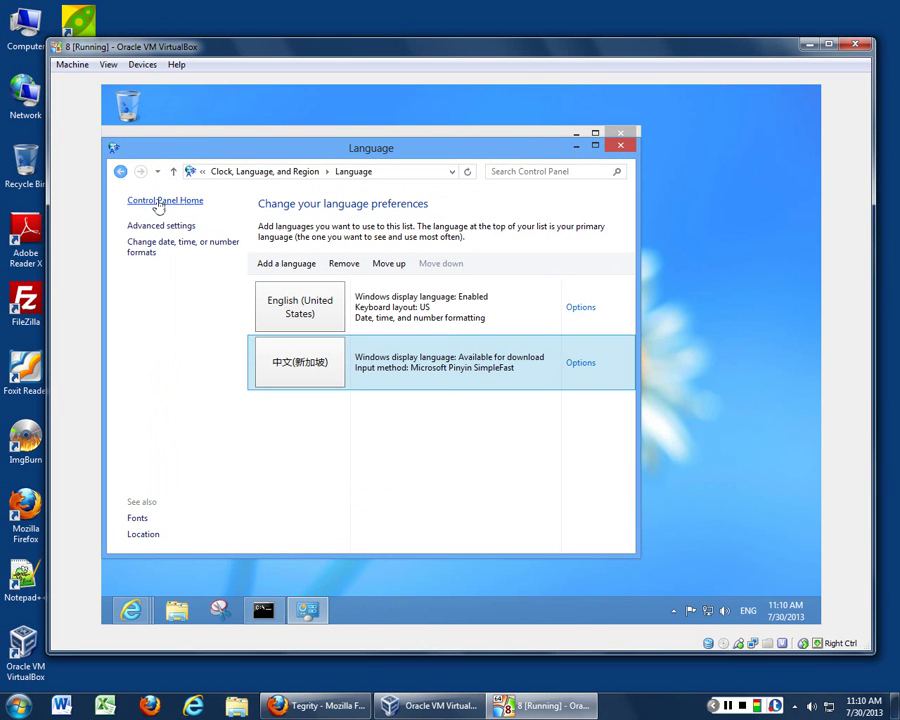
click(181, 202)
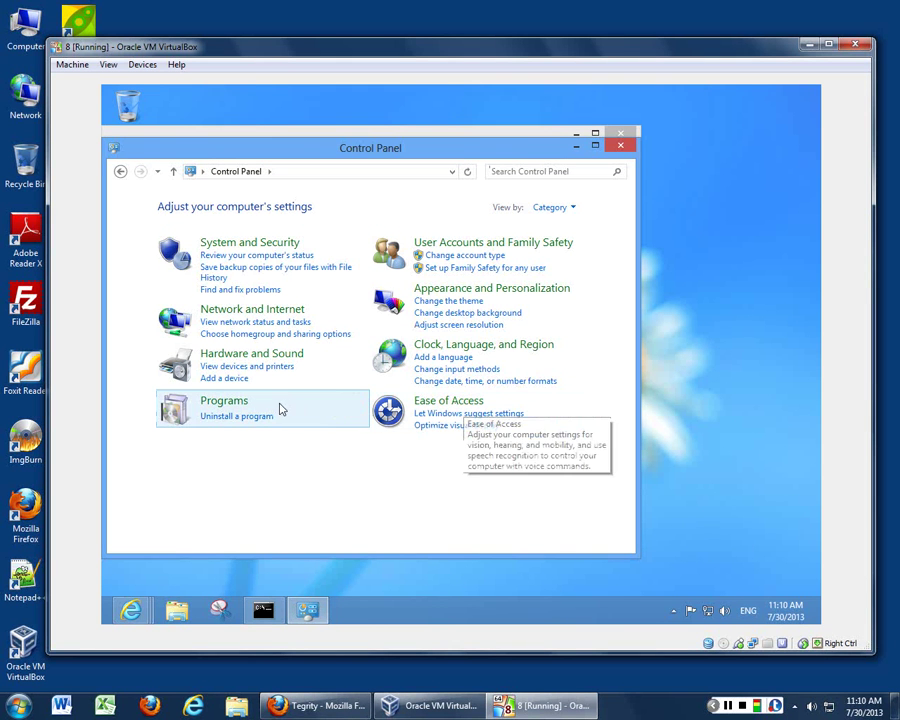
click(227, 406)
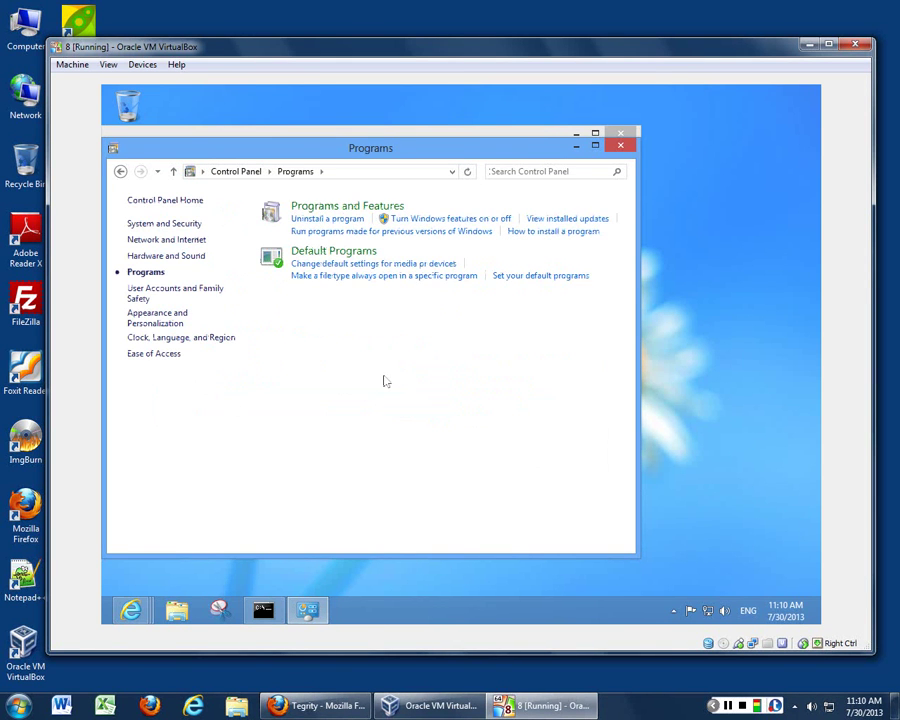
click(320, 205)
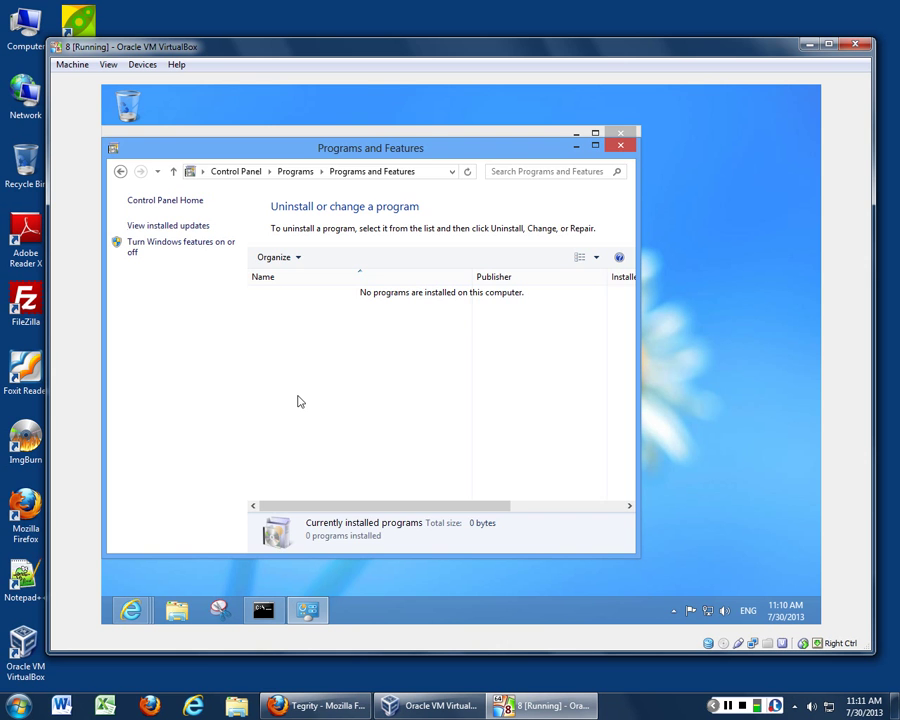
click(195, 226)
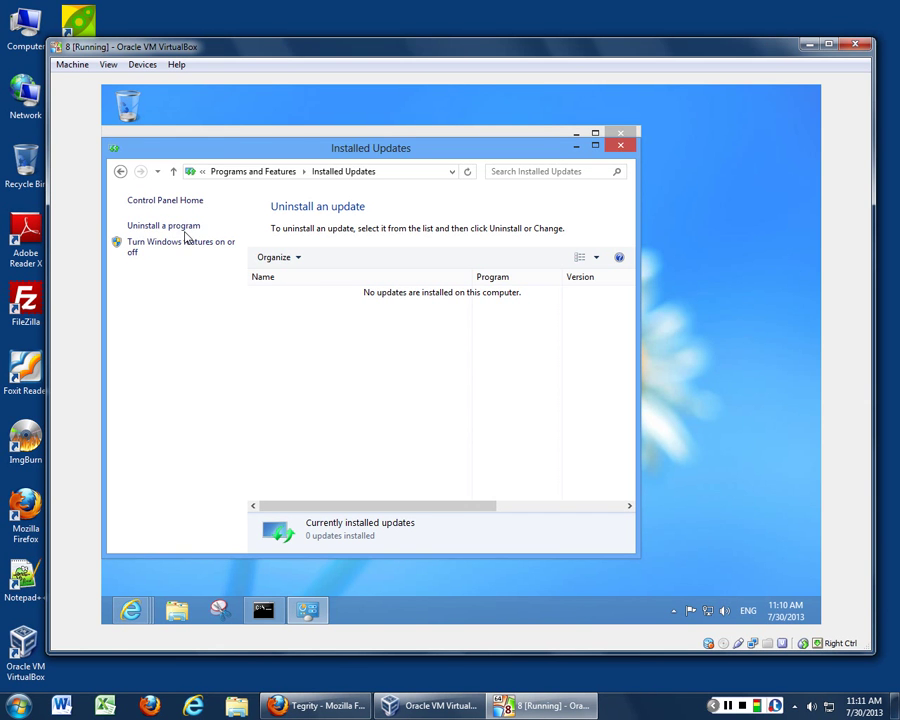
Step: Open Windows Features and look through its optional components, such as Internet Explorer 10
click(185, 249)
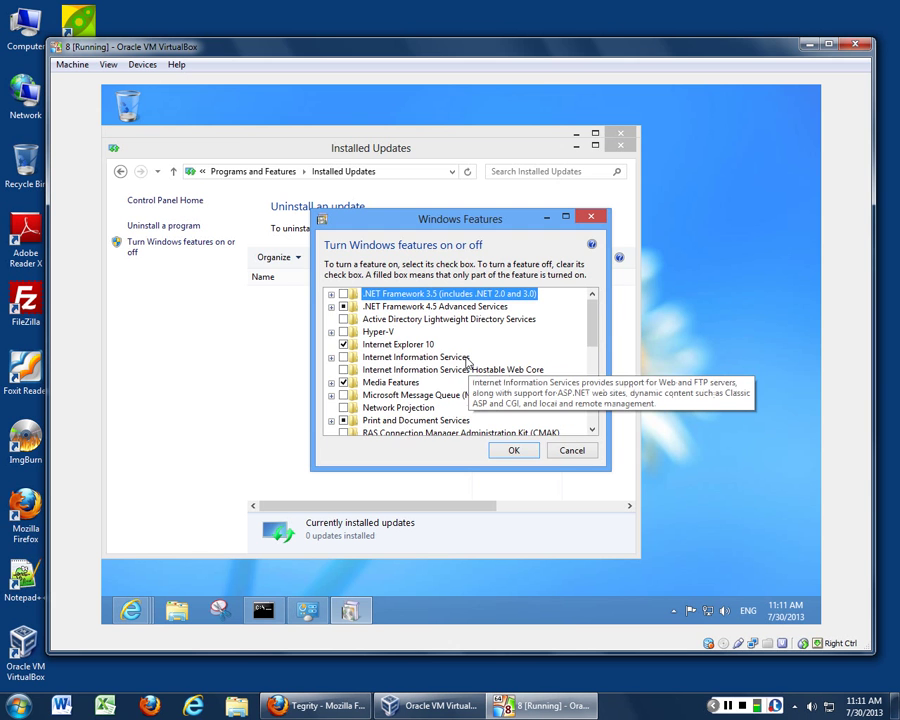
scroll(466, 362, down, 2)
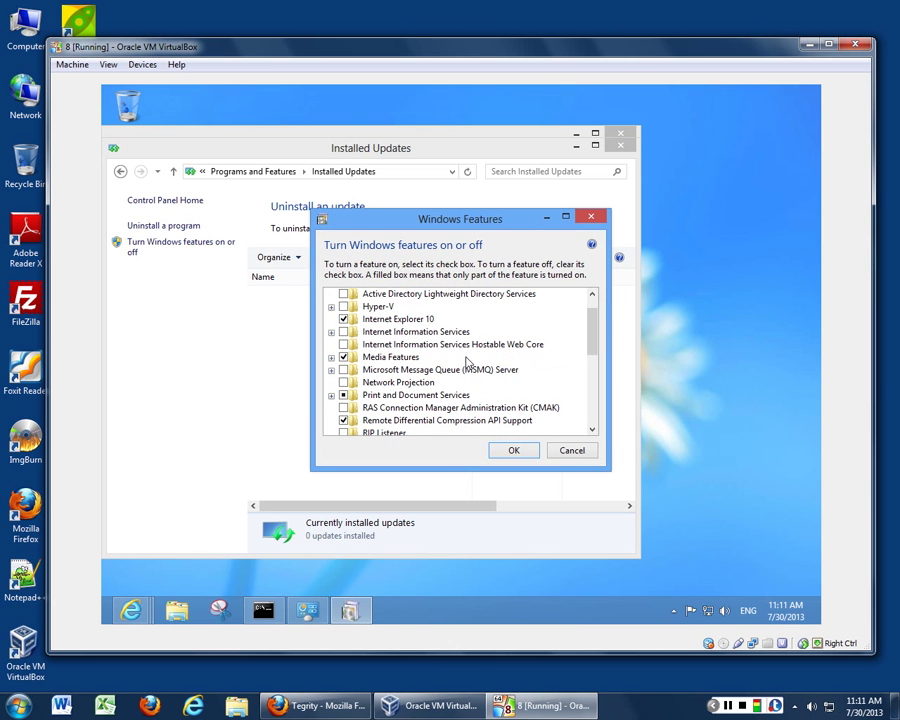
scroll(467, 374, down, 1)
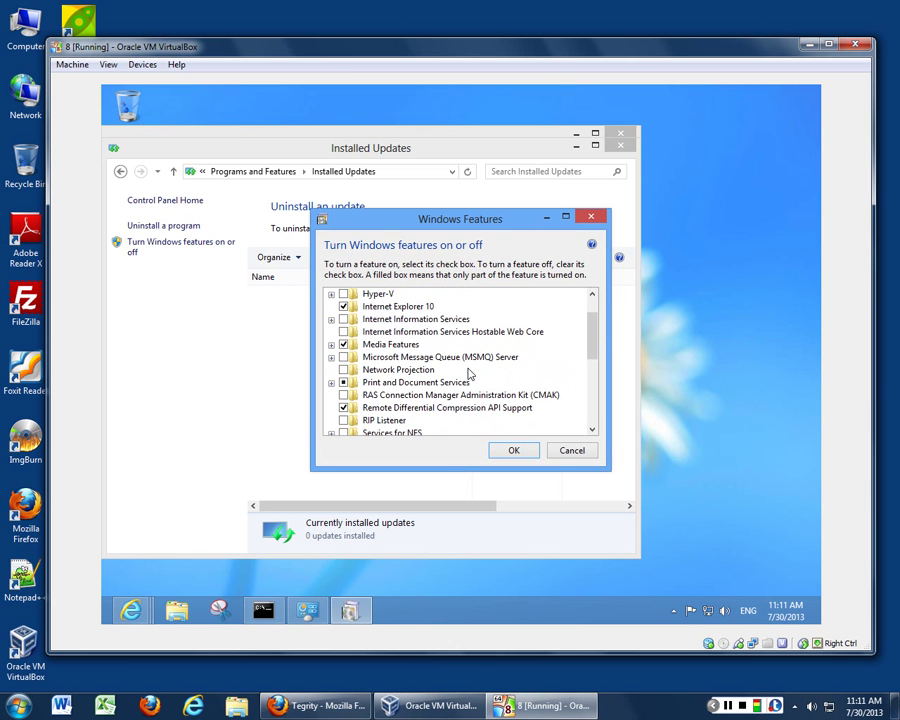
scroll(468, 373, down, 1)
scroll(468, 373, down, 1)
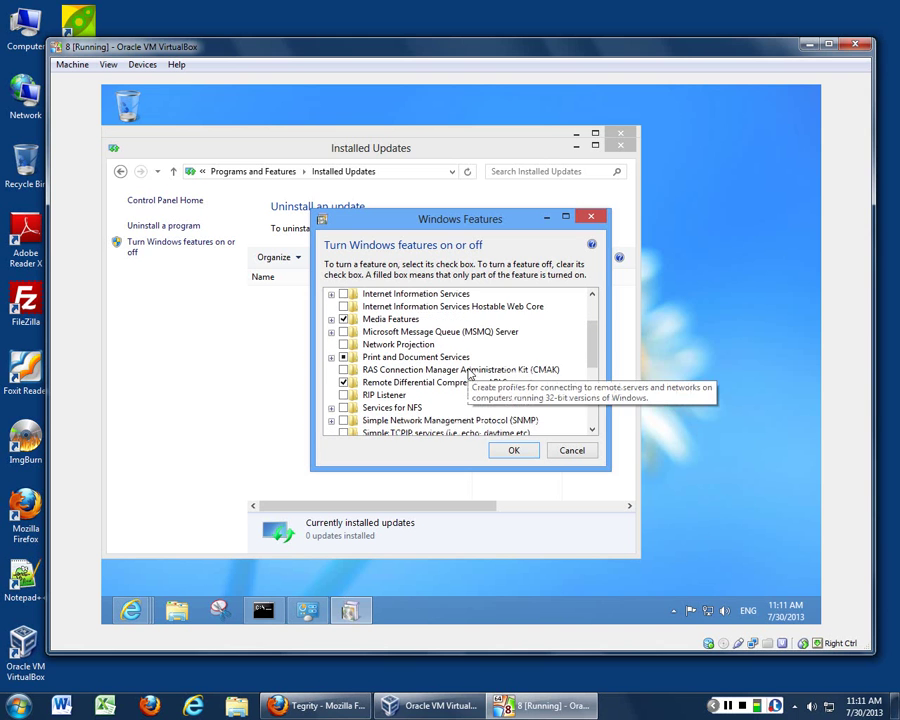
scroll(468, 374, down, 2)
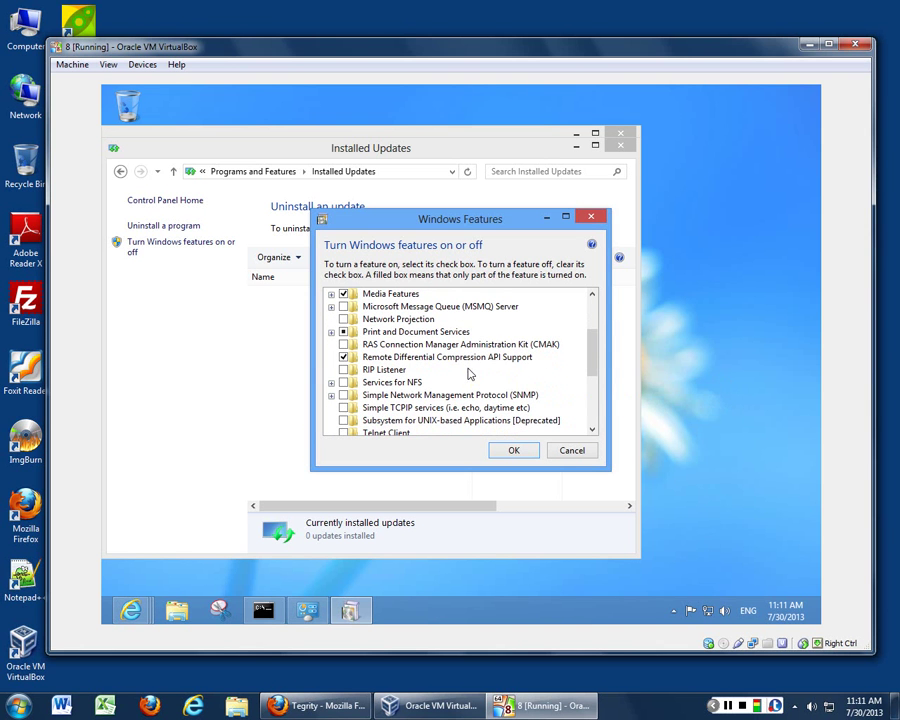
scroll(468, 373, down, 2)
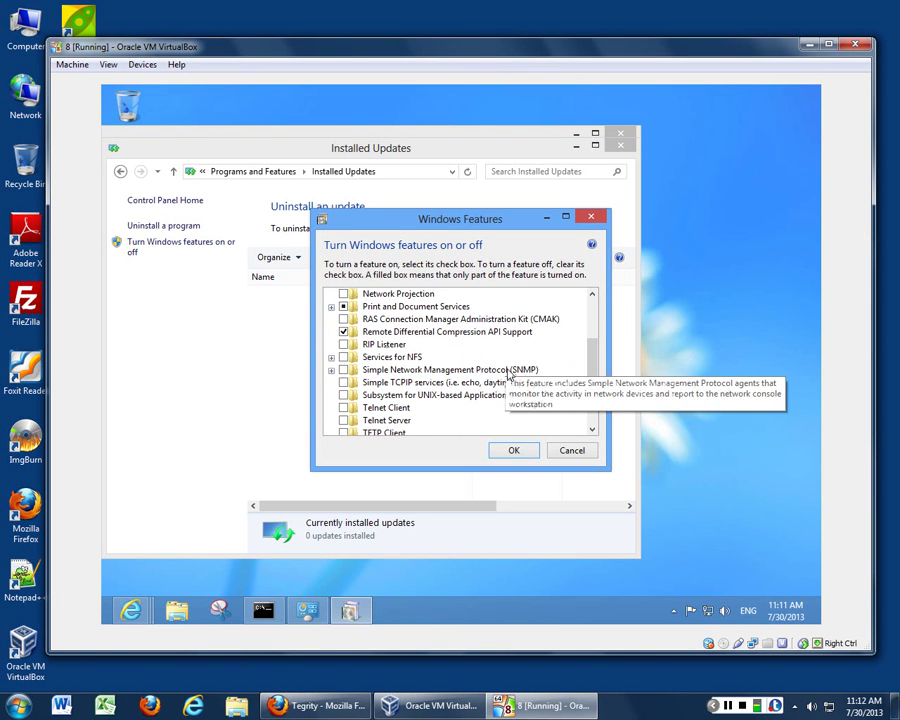
scroll(510, 374, down, 1)
scroll(510, 374, down, 1)
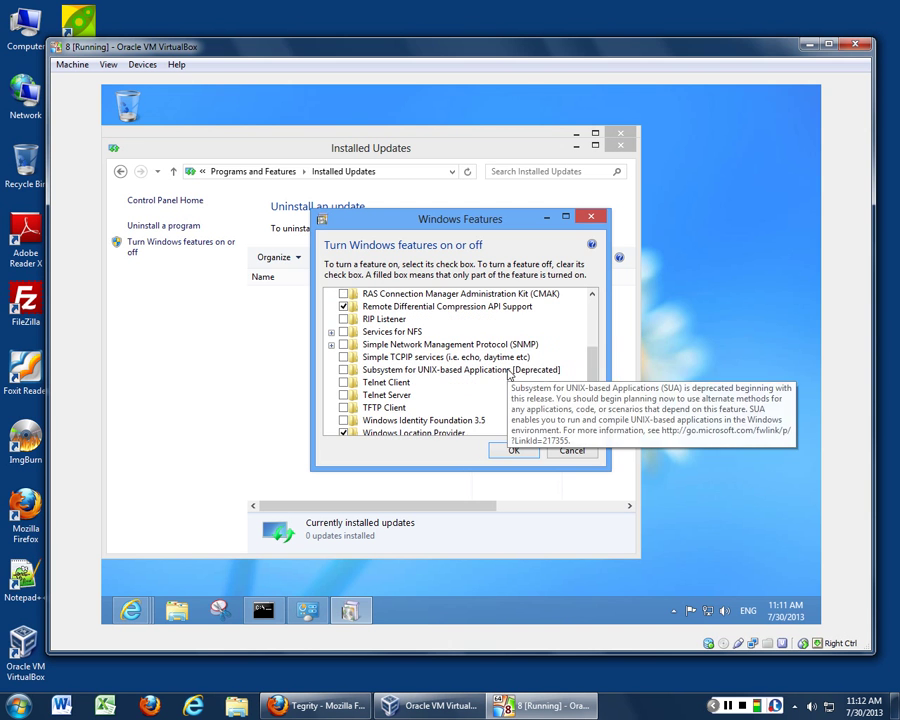
scroll(510, 374, down, 1)
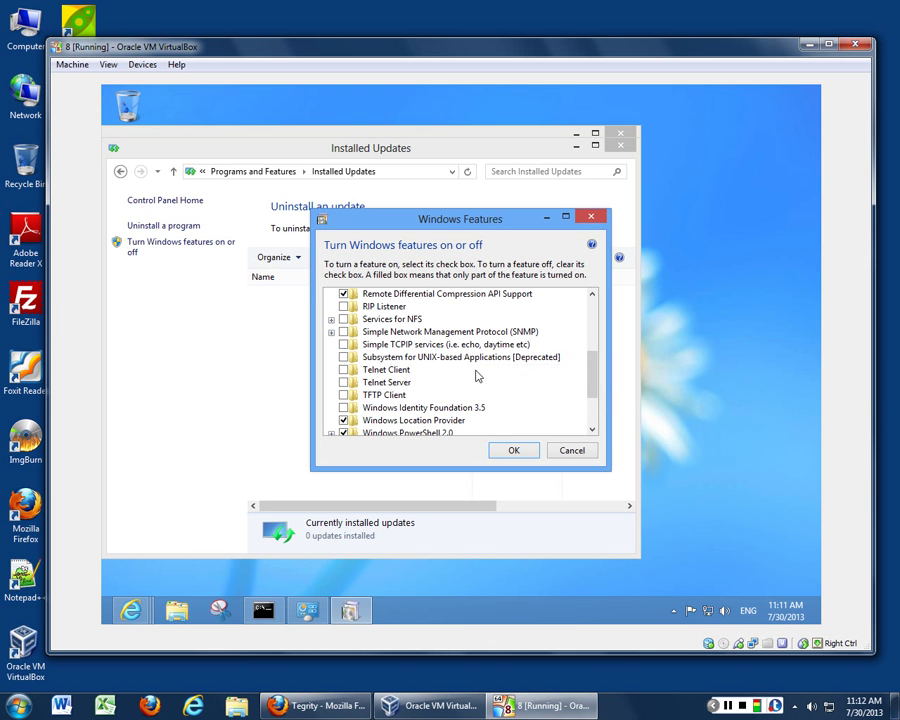
scroll(476, 375, down, 1)
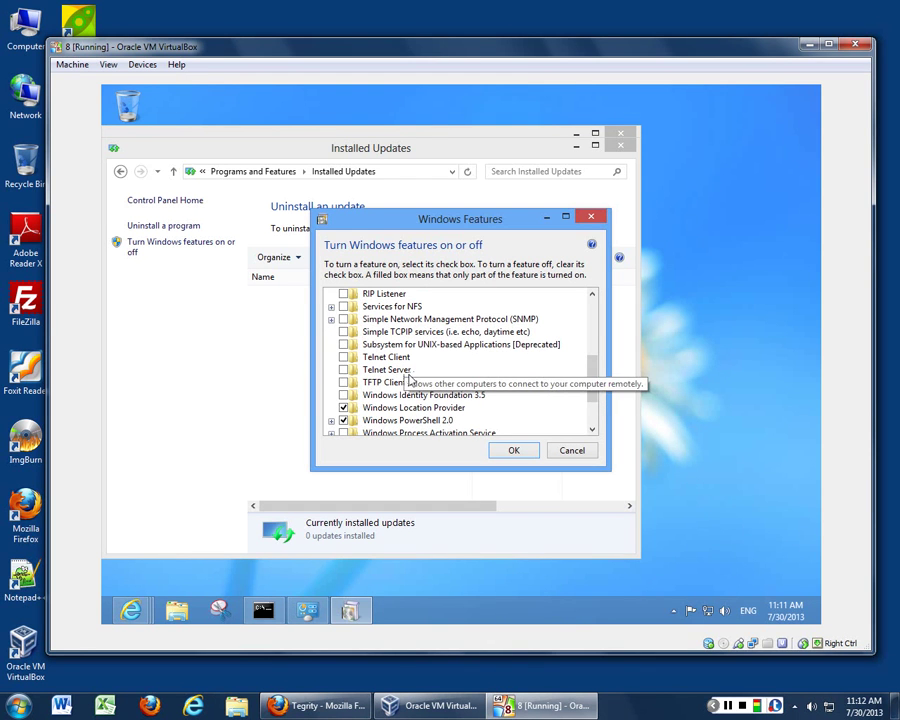
scroll(411, 377, down, 4)
scroll(408, 381, down, 1)
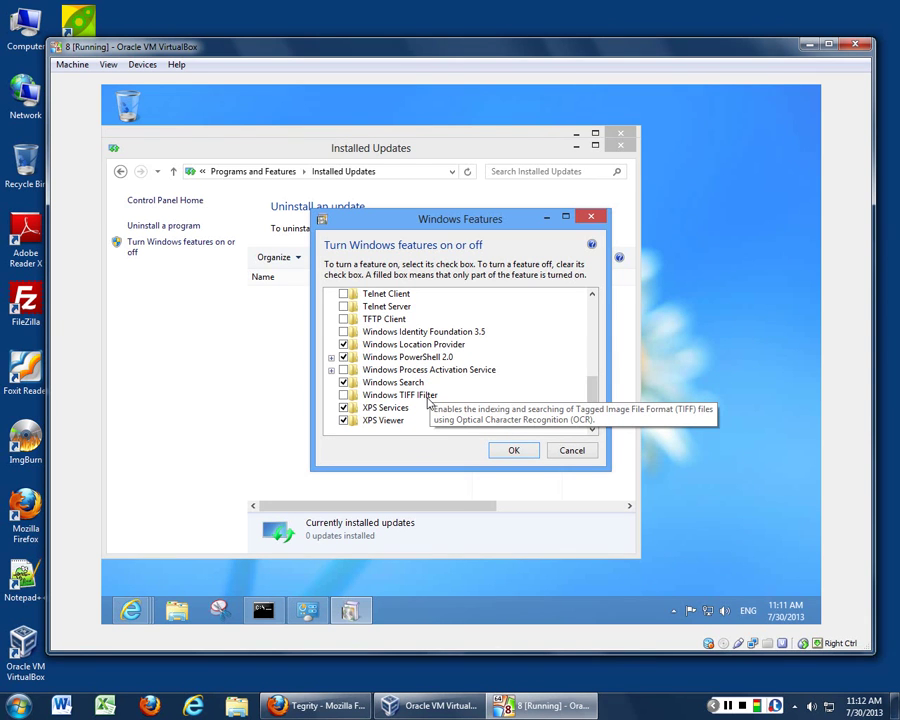
scroll(428, 400, up, 6)
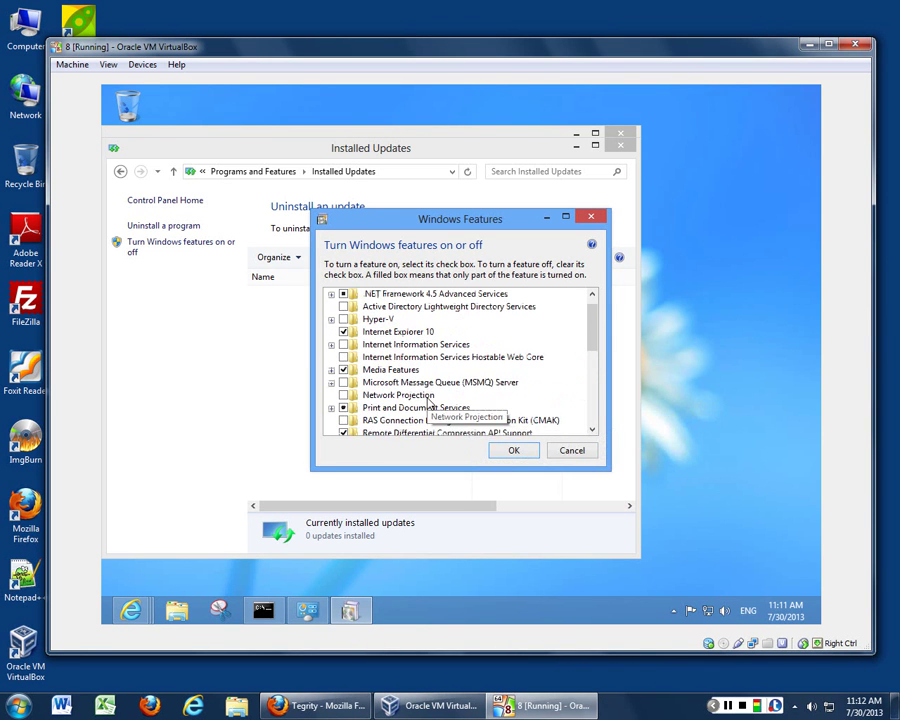
scroll(428, 400, down, 1)
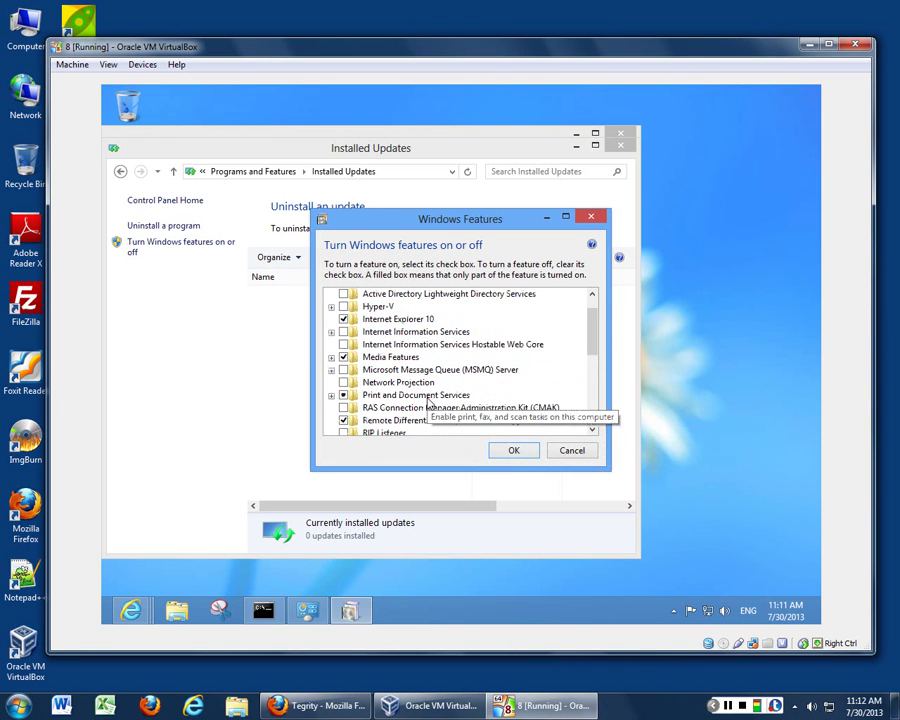
Step: Turn on Internet Information Services and FTP Server, then install them
click(332, 333)
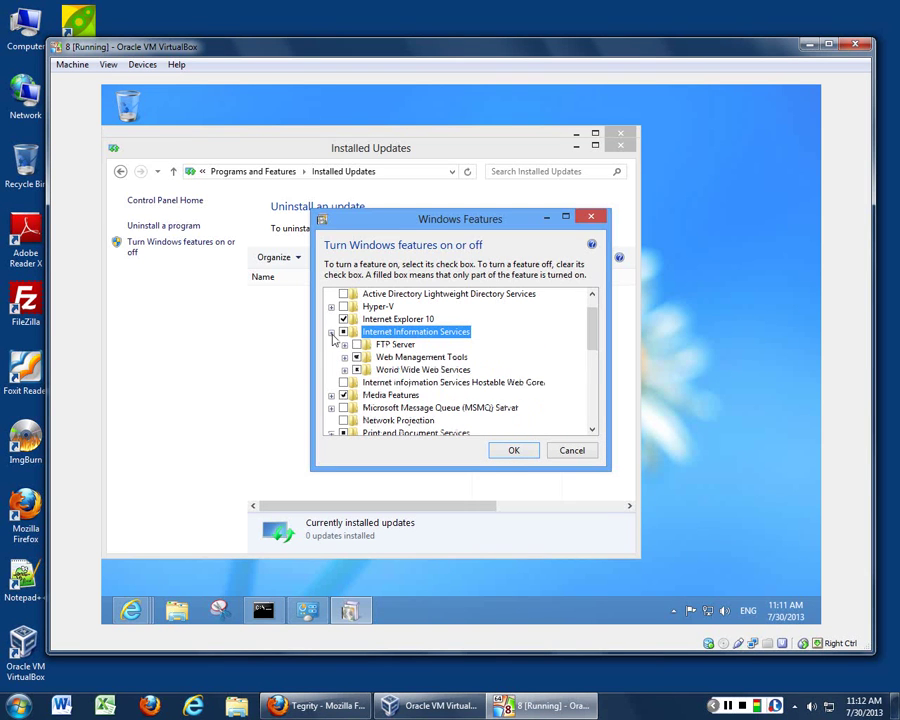
click(390, 345)
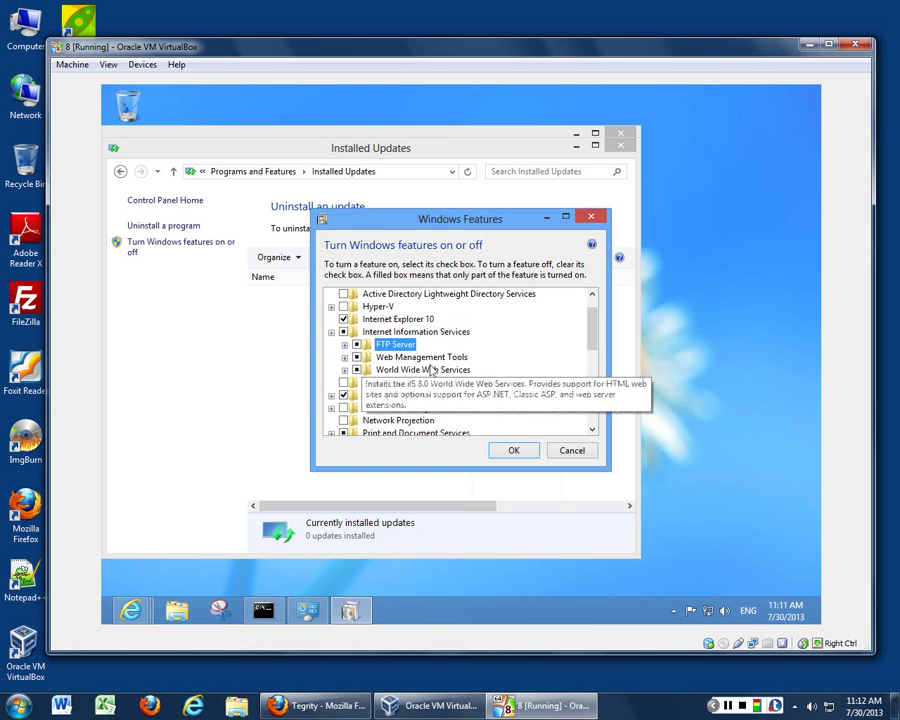
click(512, 452)
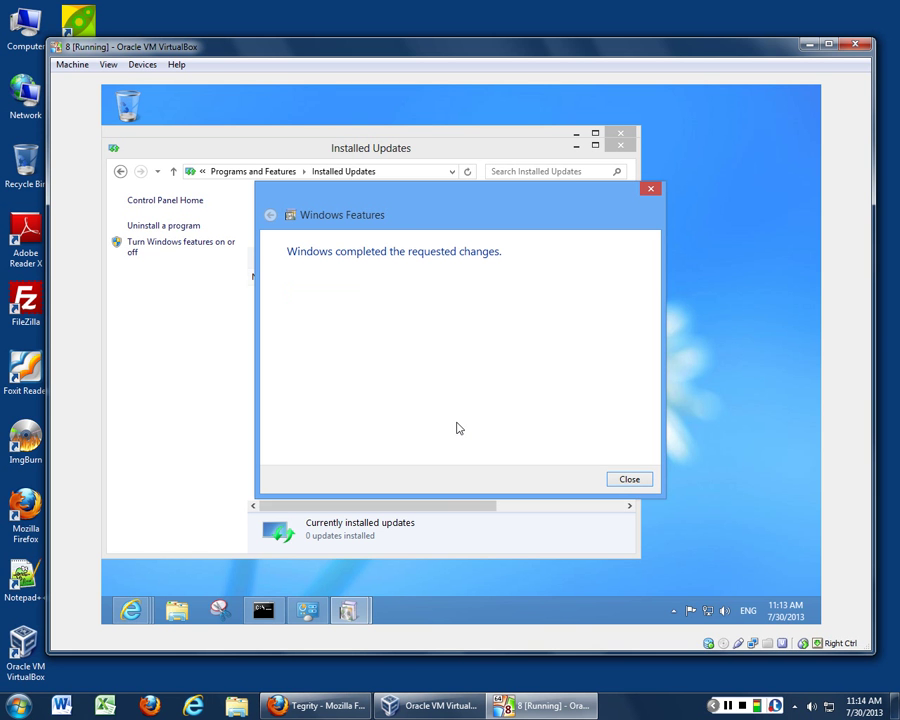
Step: Close the finished Windows Features window and bring the Internet Explorer window forward
click(628, 480)
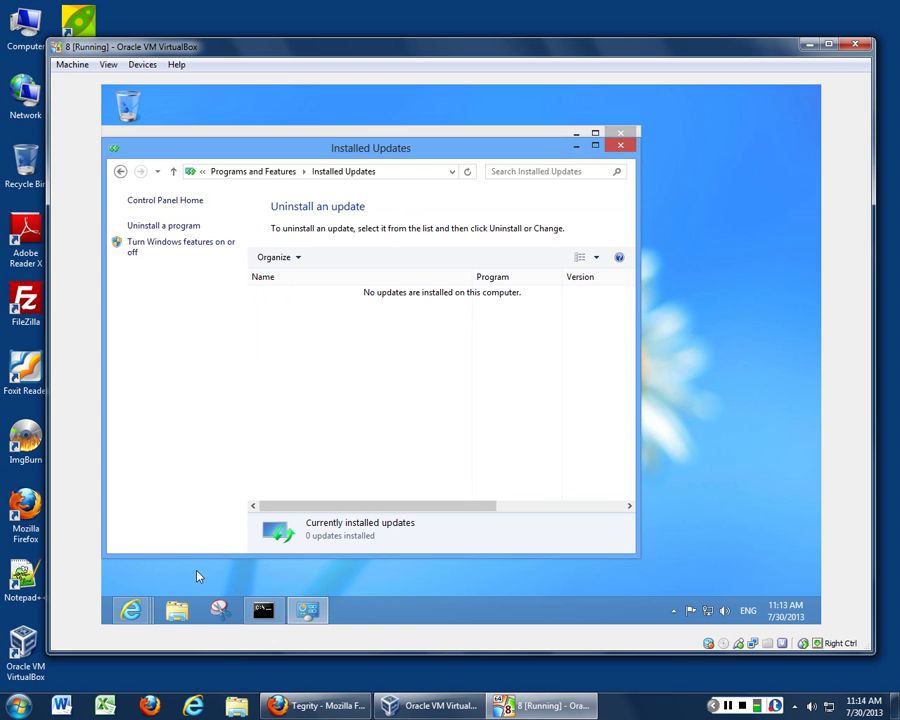
mouse_move(130, 608)
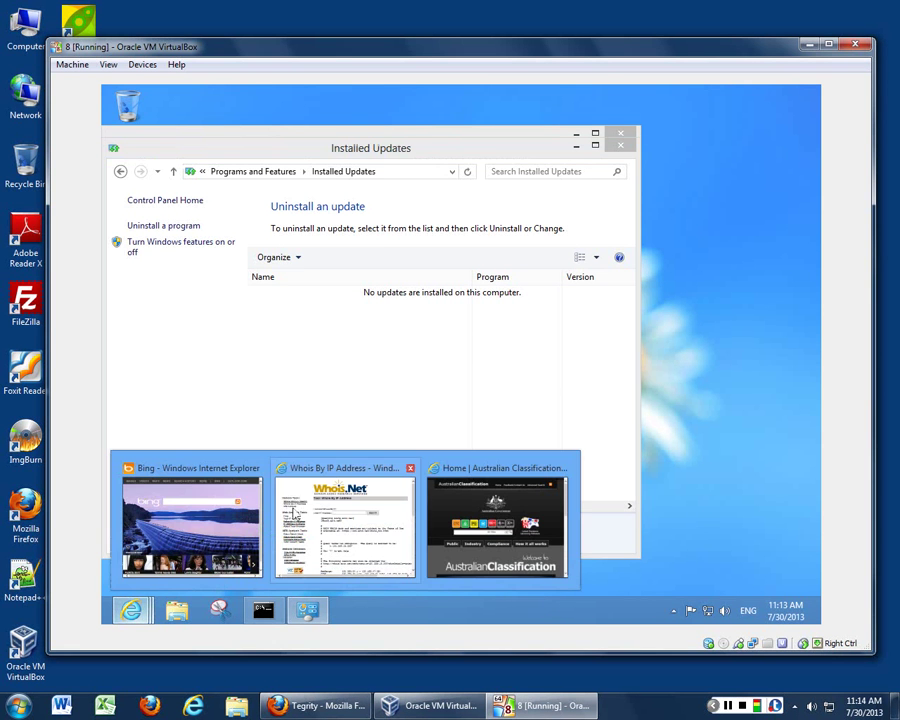
click(464, 472)
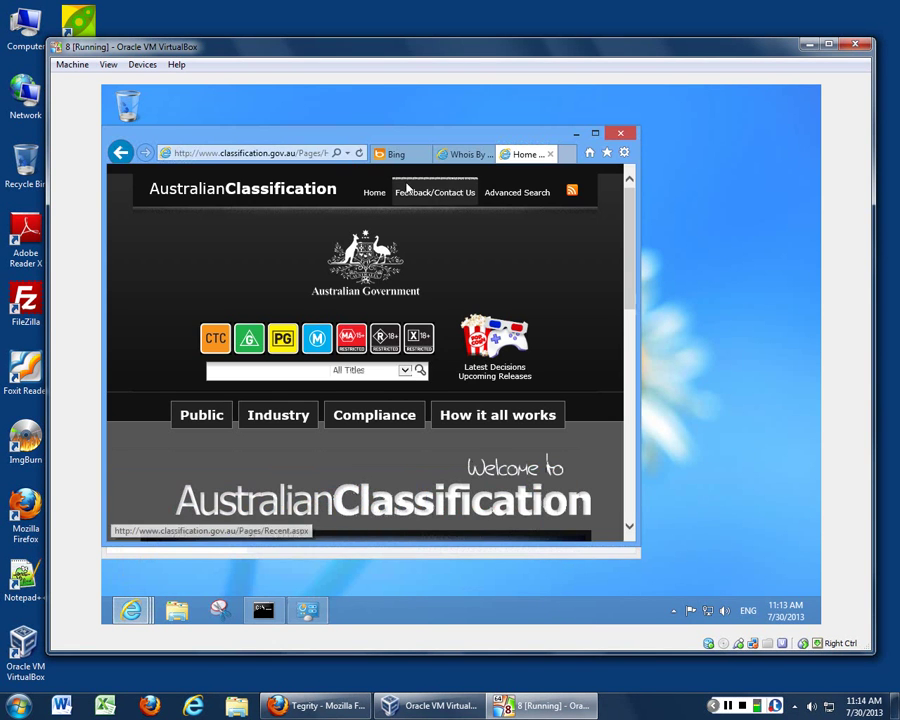
click(310, 152)
text(localhost)
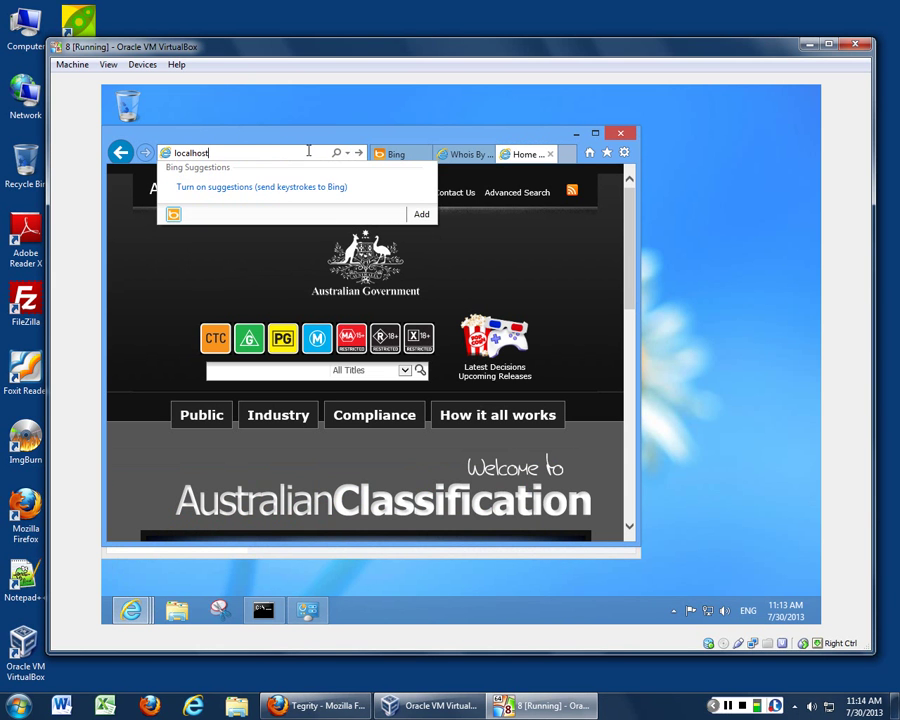
key(Return)
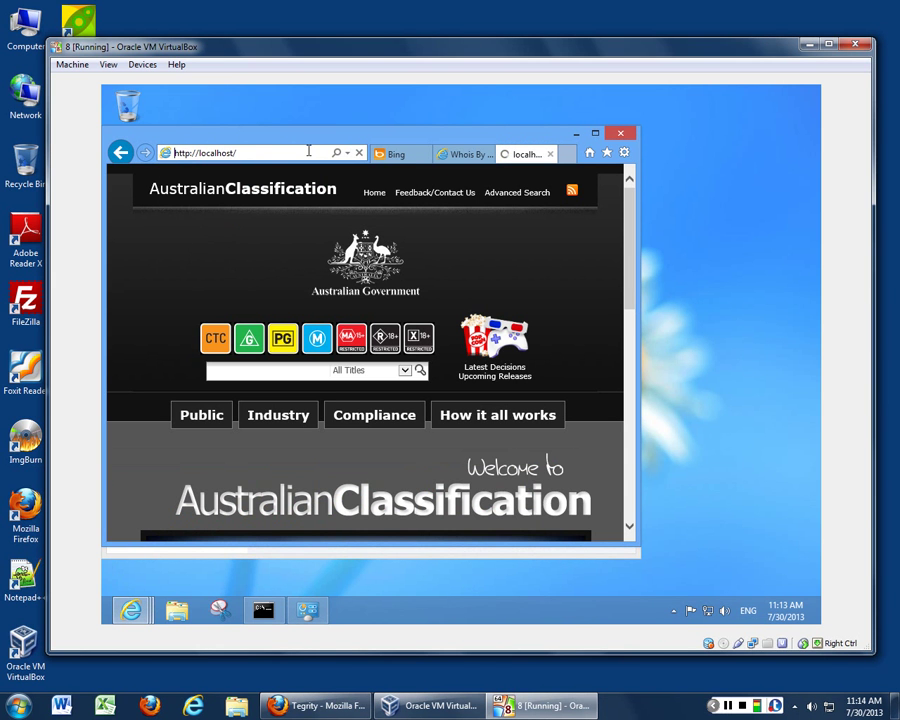